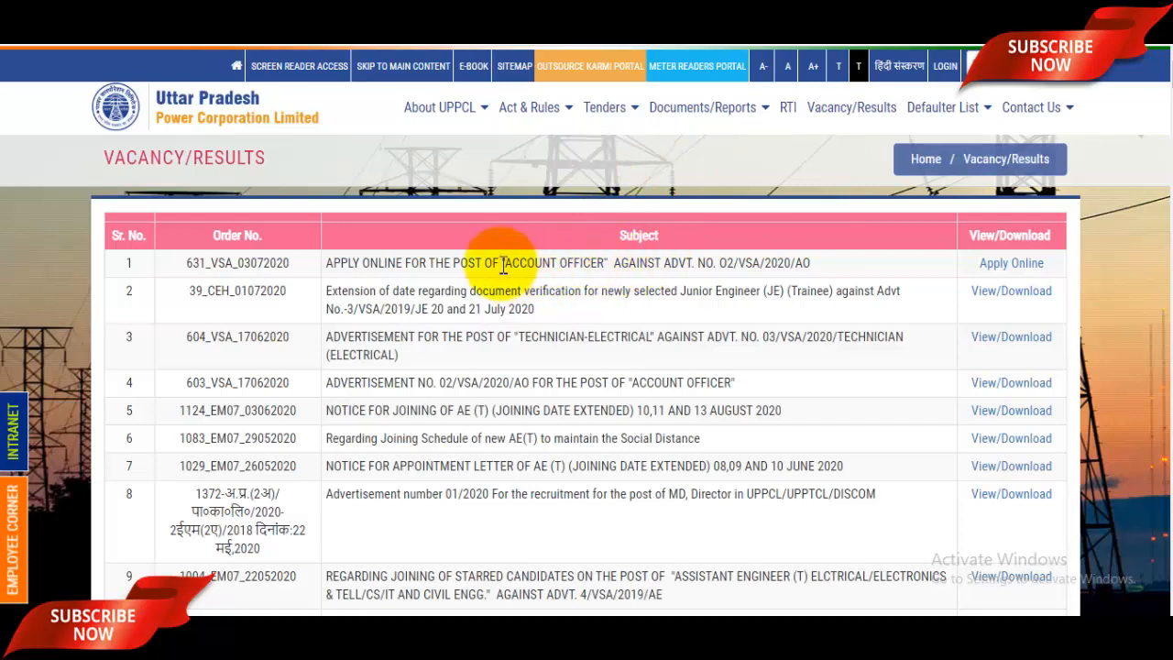
- Highlight the ACCOUNT OFFICER post in the first notice and open its online application
left_click_drag(503, 263, 606, 262)
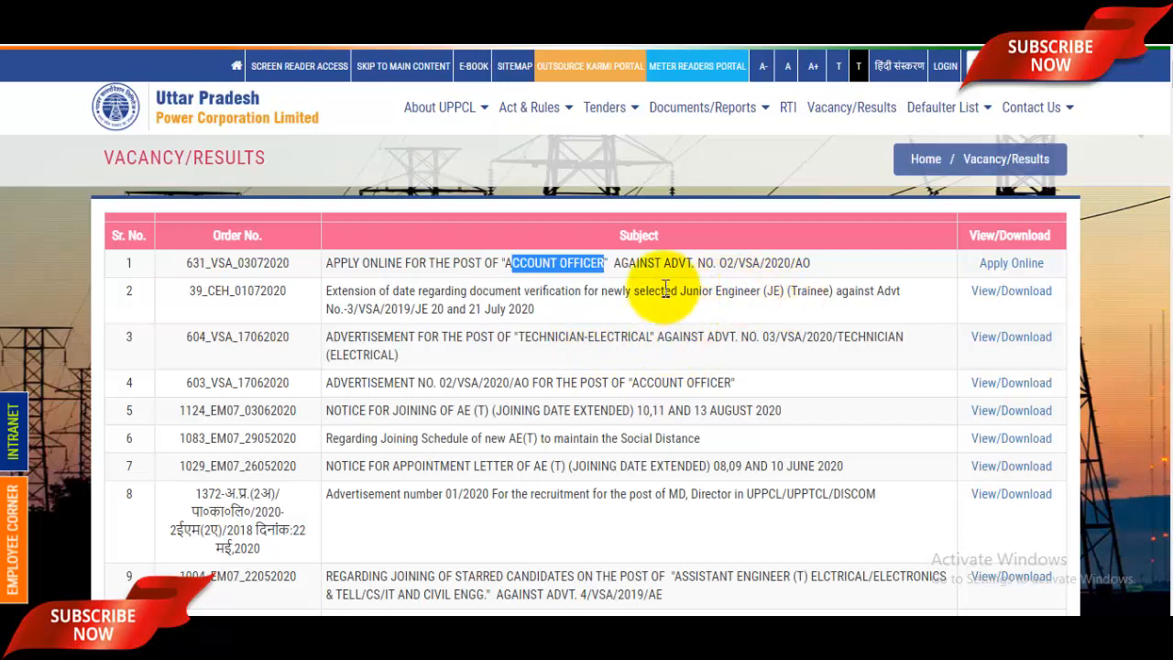
left_click(1012, 266)
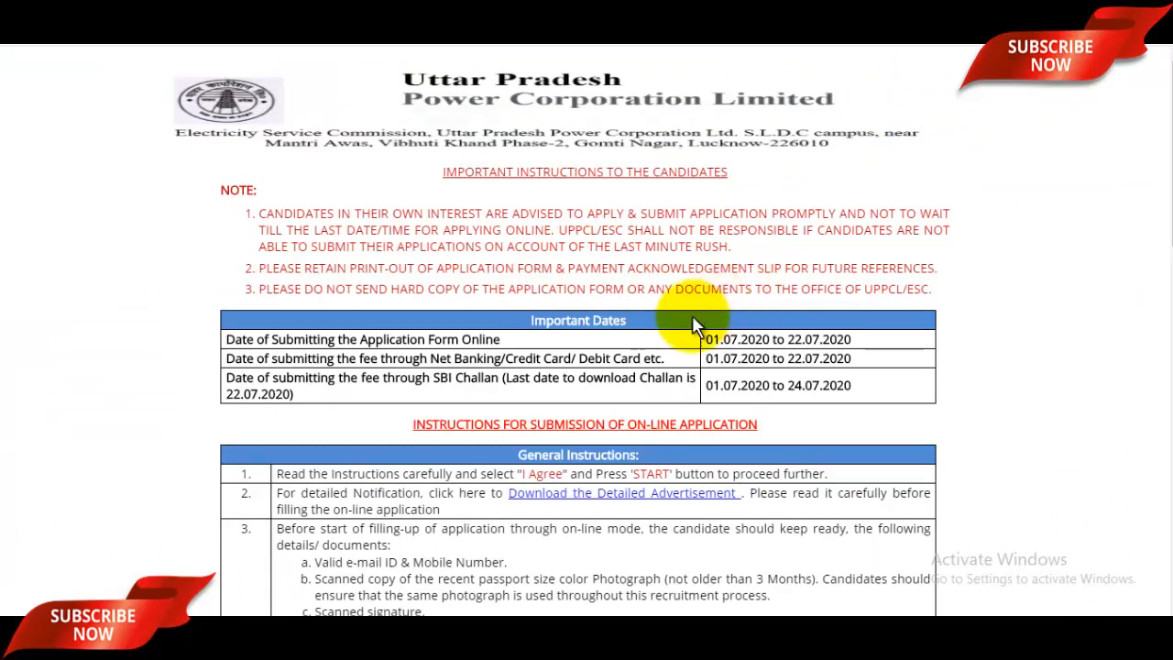
- Highlight the online application submission dates to review them, then clear the highlight
left_click_drag(706, 339, 810, 339)
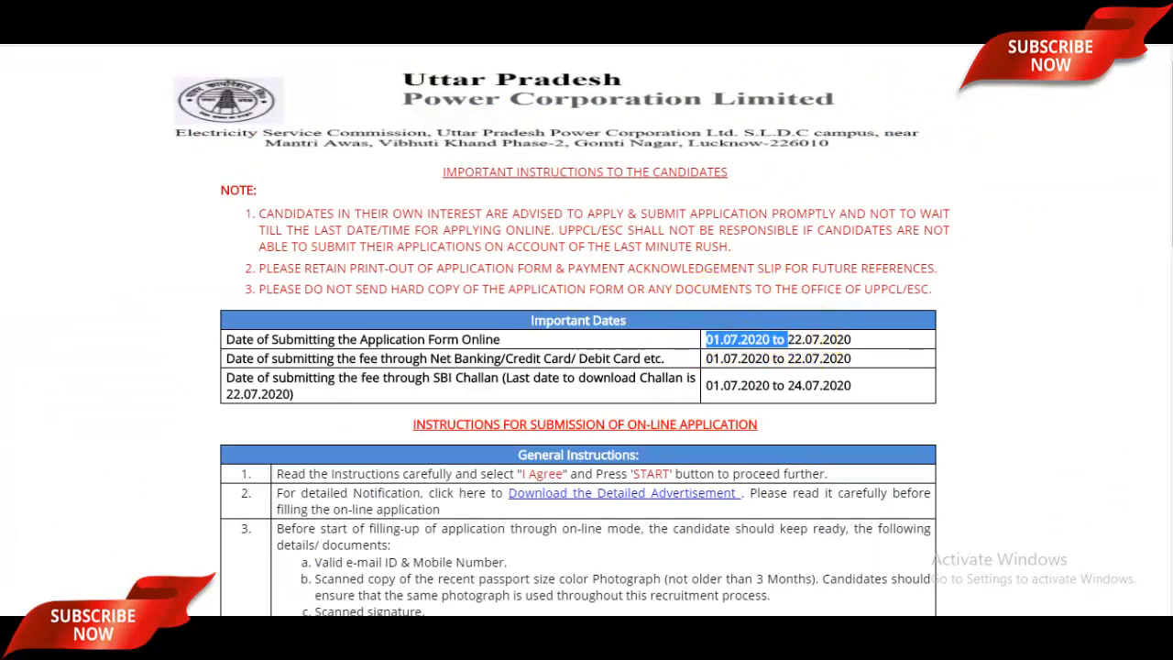
left_click(917, 14)
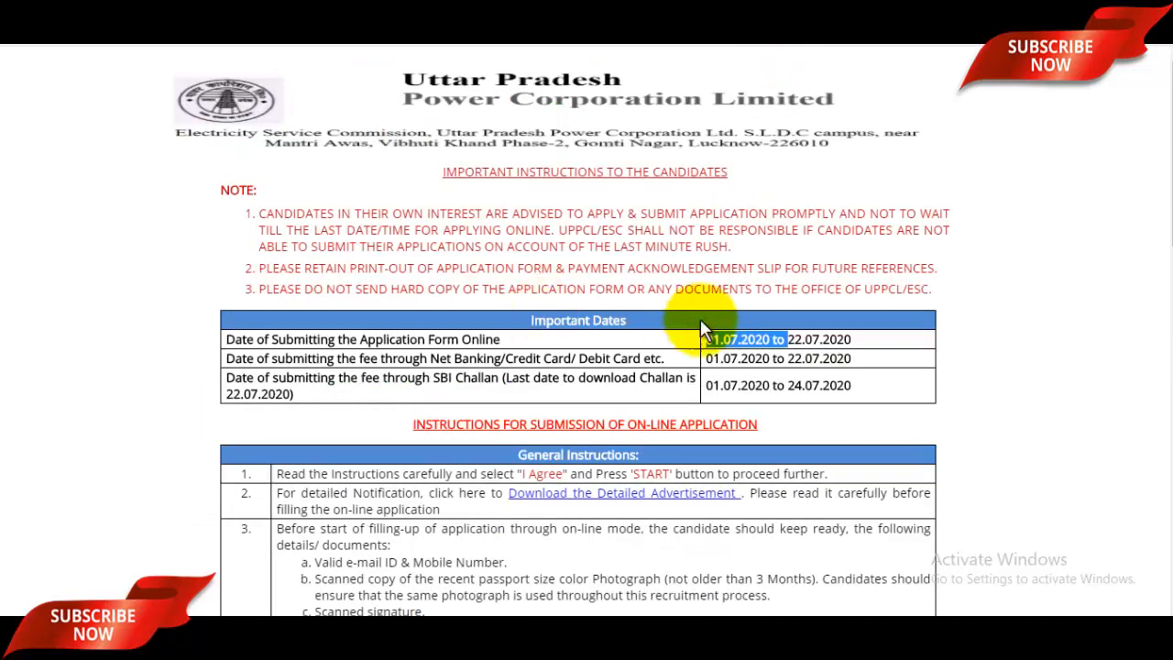
left_click(754, 381)
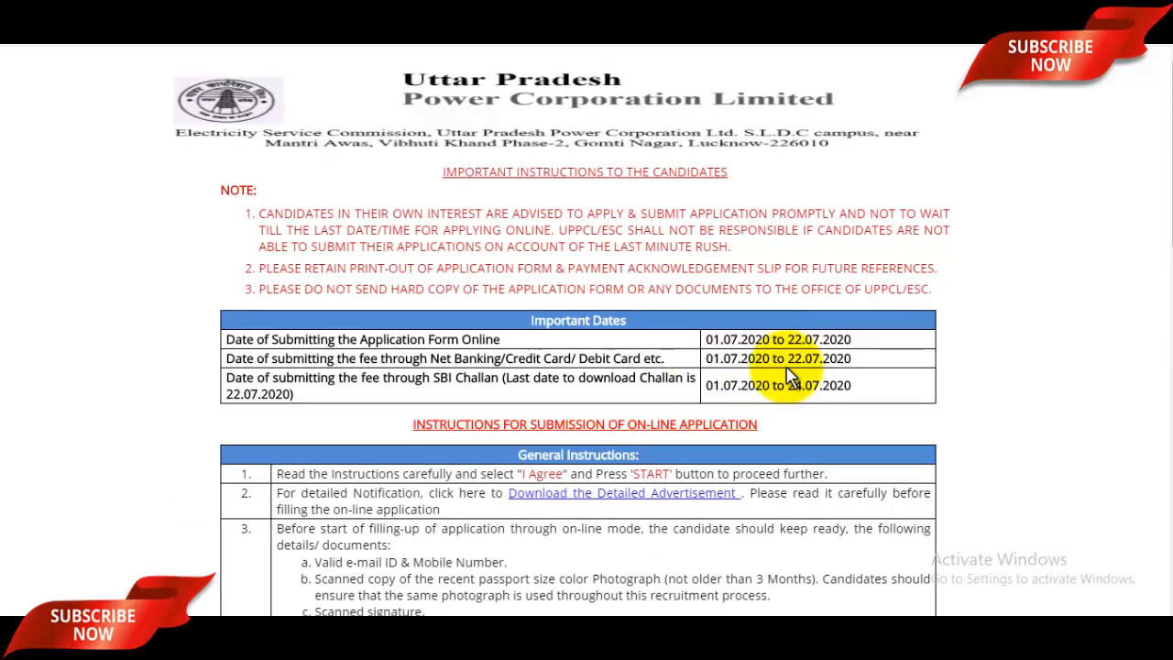
- Accept the instructions and eligibility conditions with I Agree and start a new registration
scroll(790, 377, "down", 10)
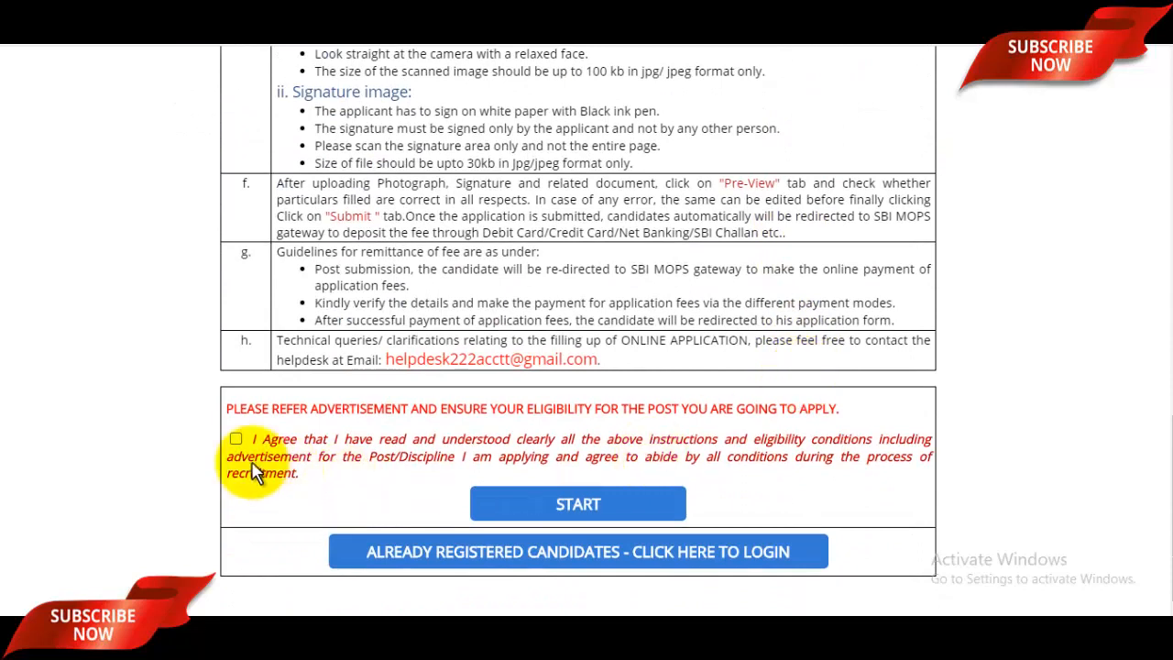
left_click(236, 442)
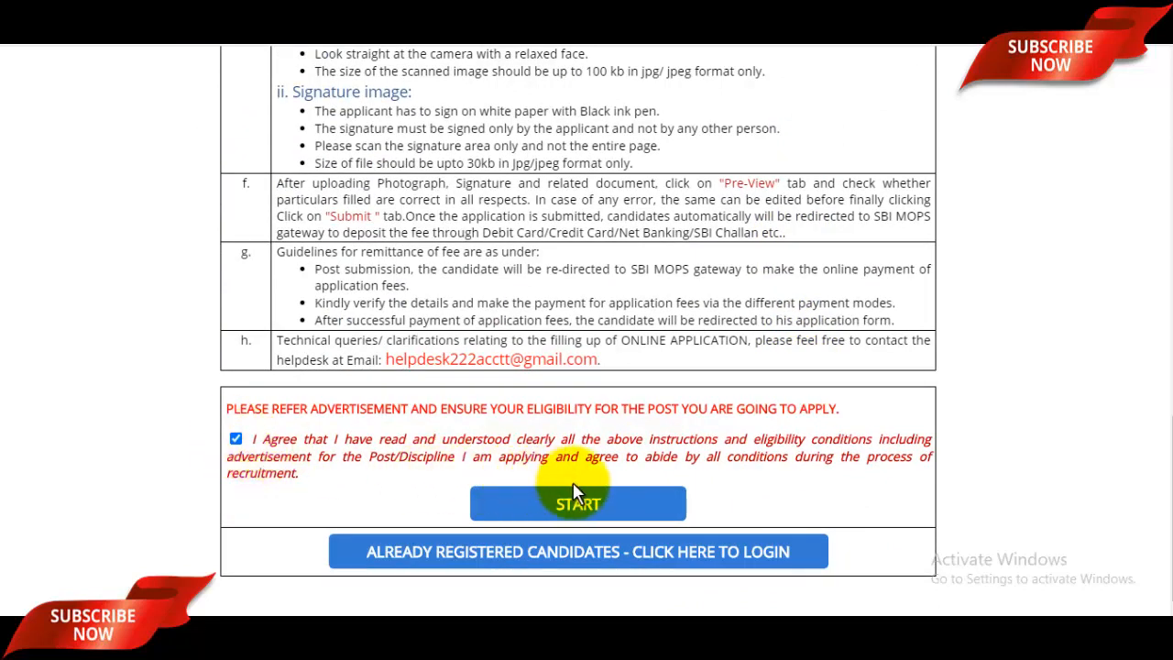
left_click(580, 511)
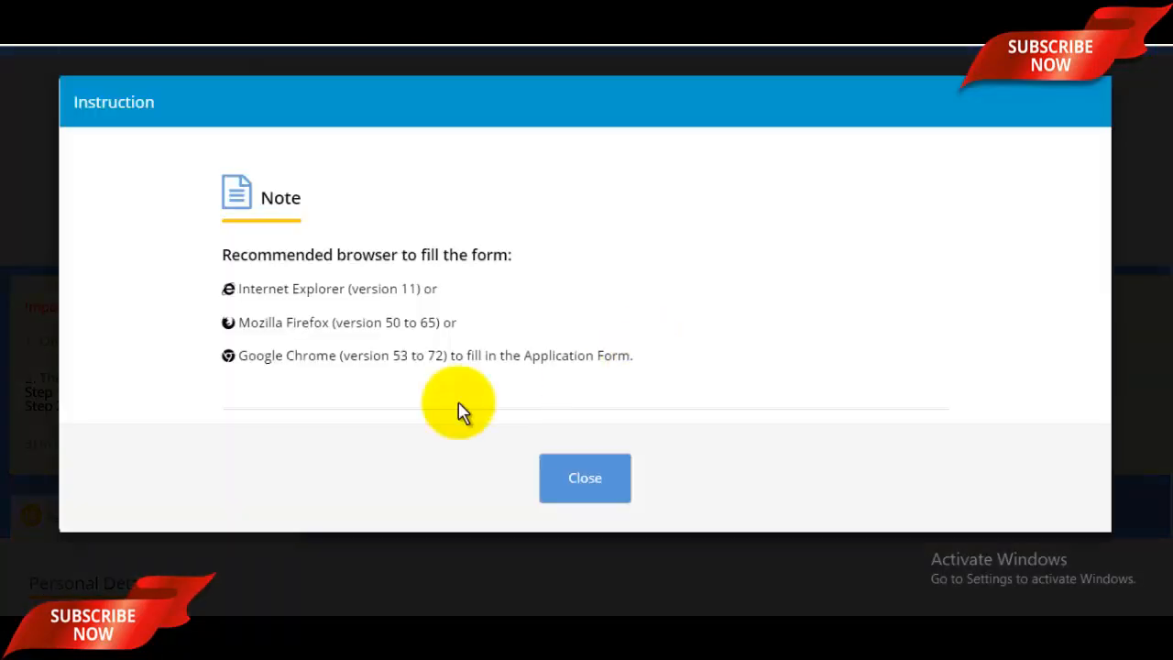
- Dismiss the browser note and select Accounts Officer as the post applied for
left_click(591, 476)
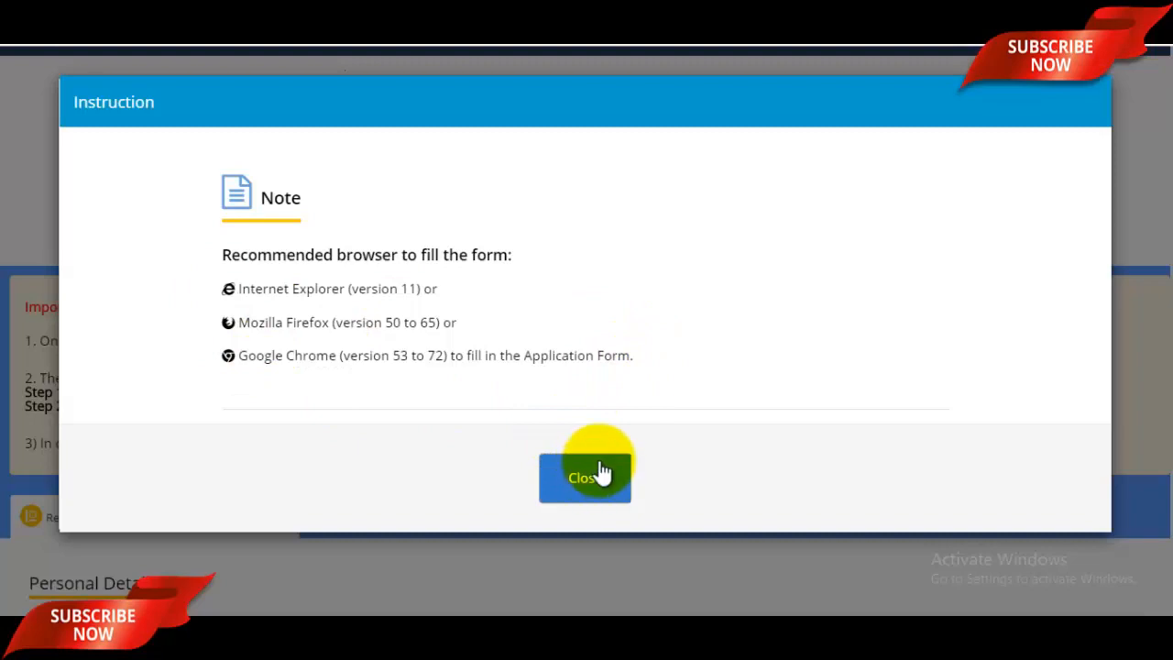
scroll(701, 375, "down", 3)
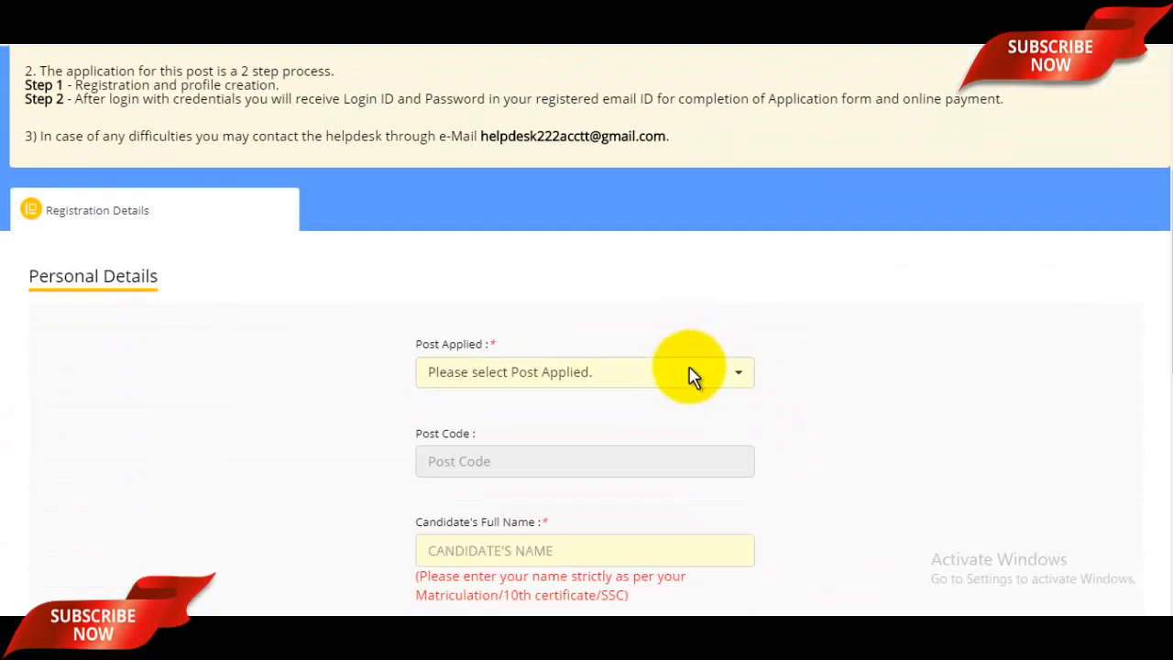
left_click(556, 347)
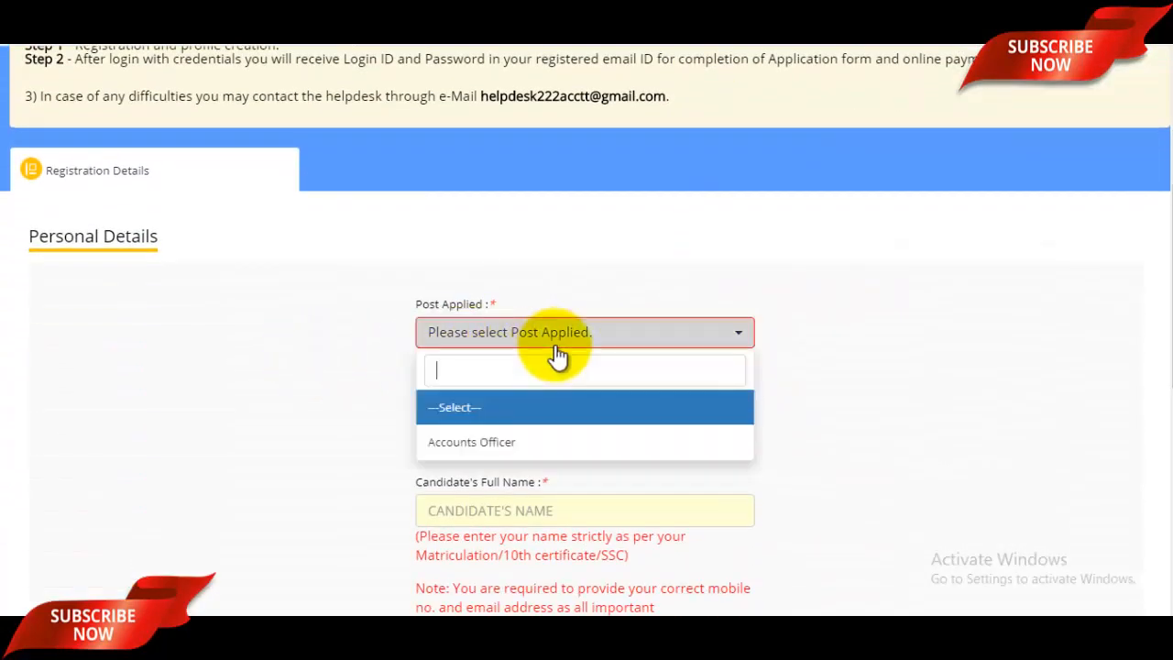
left_click(537, 440)
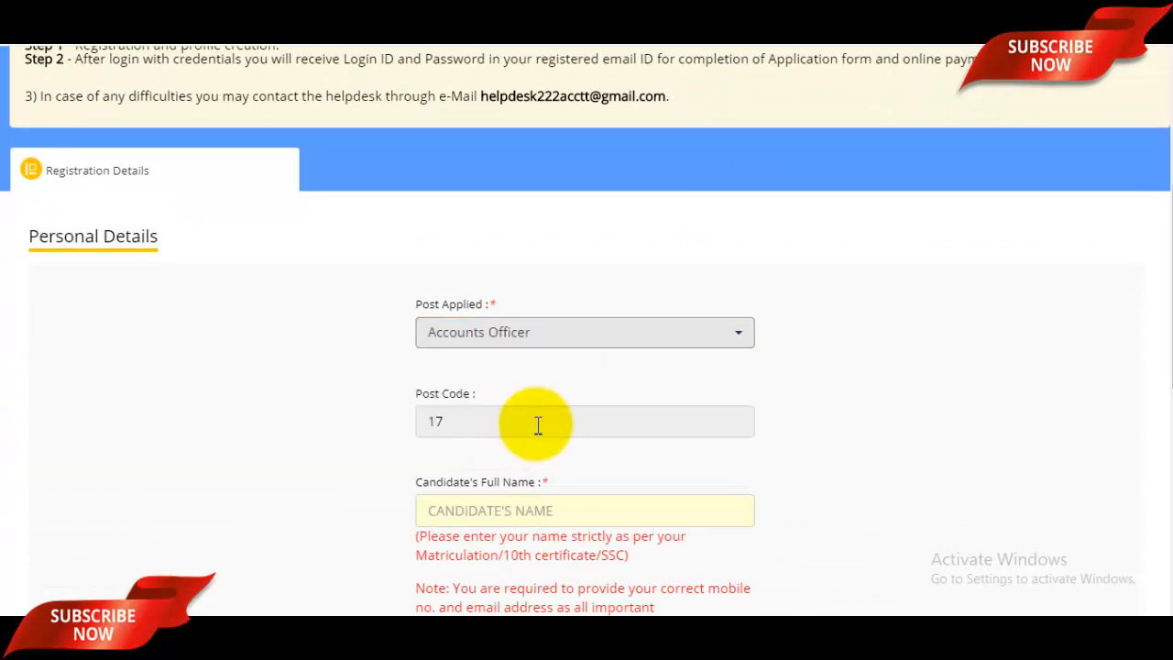
scroll(557, 432, "down", 2)
- Enter the candidate's full name, then the mobile number and its confirmation
left_click(513, 347)
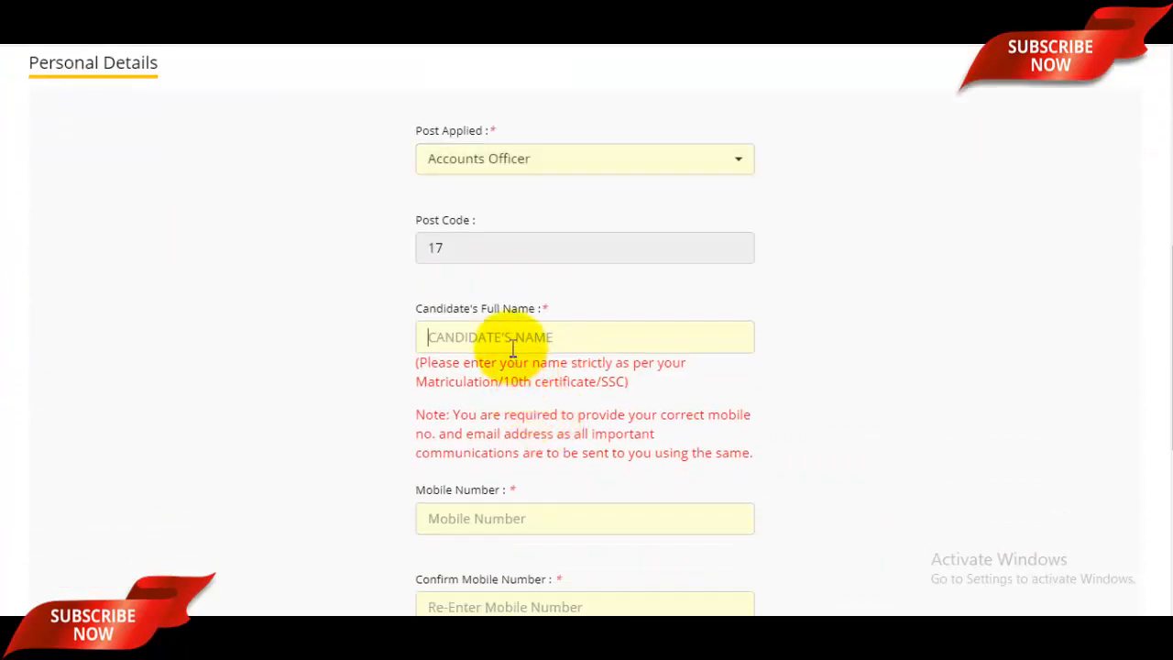
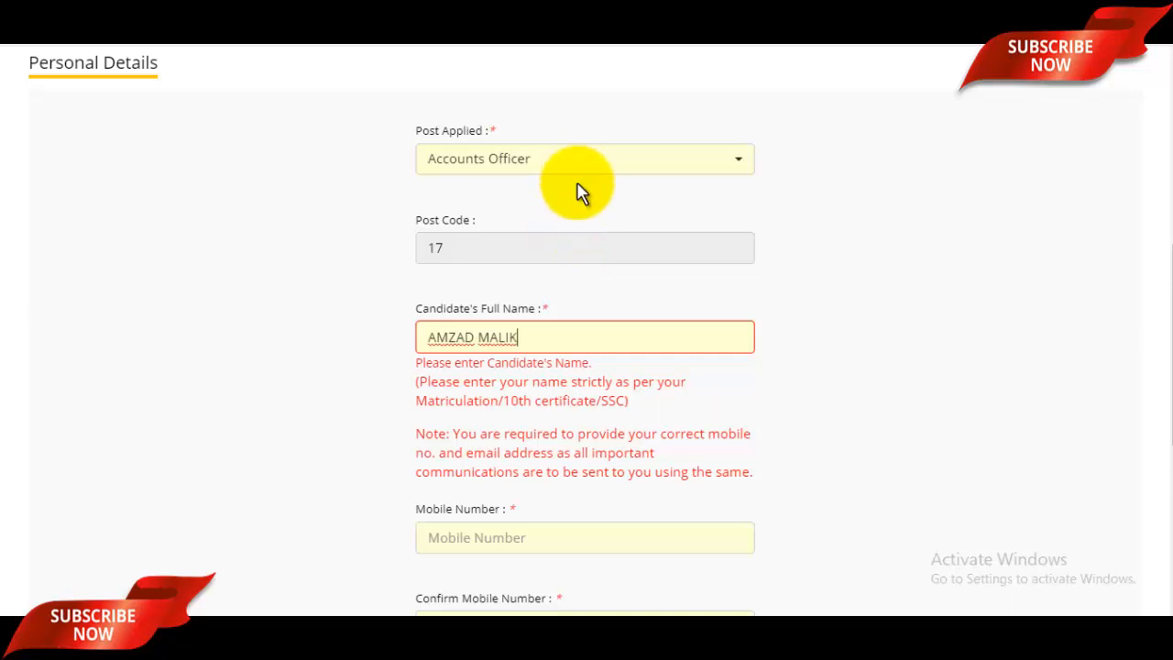
scroll(574, 243, "down", 2)
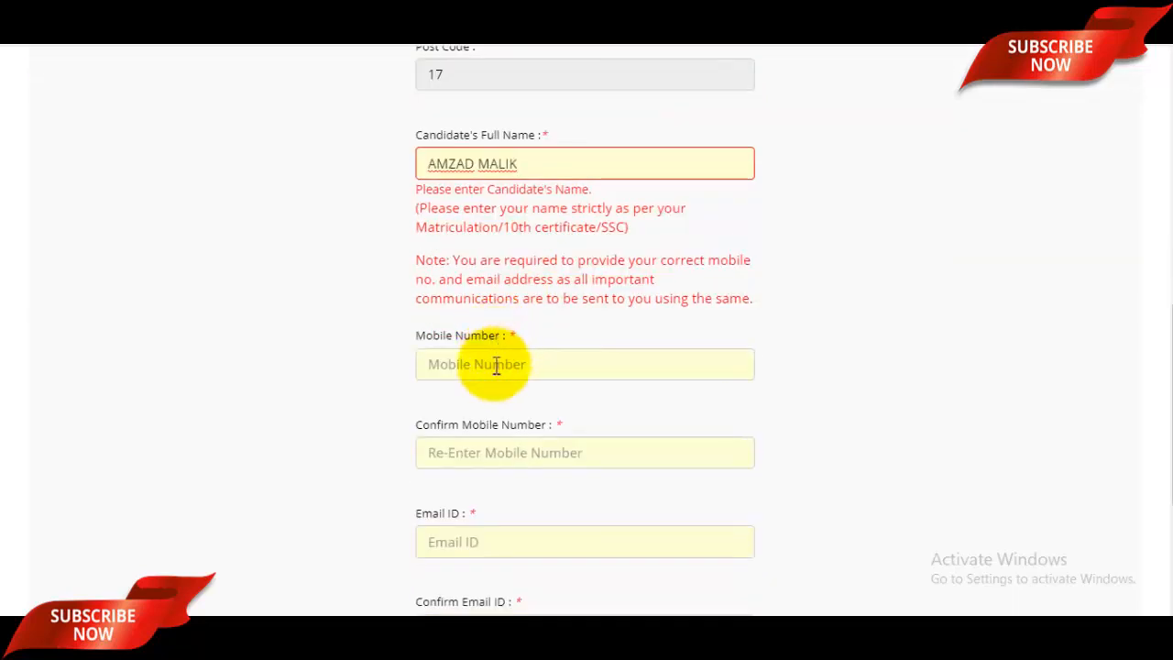
left_click(495, 365)
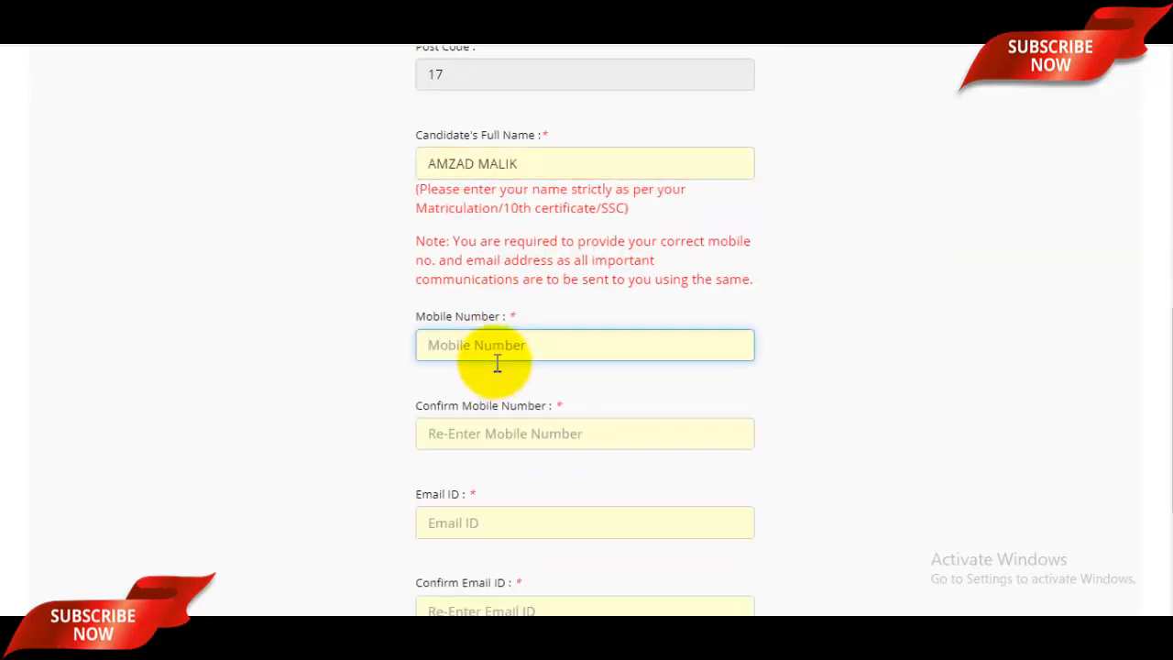
scroll(498, 362, "down", 1)
left_click(500, 359)
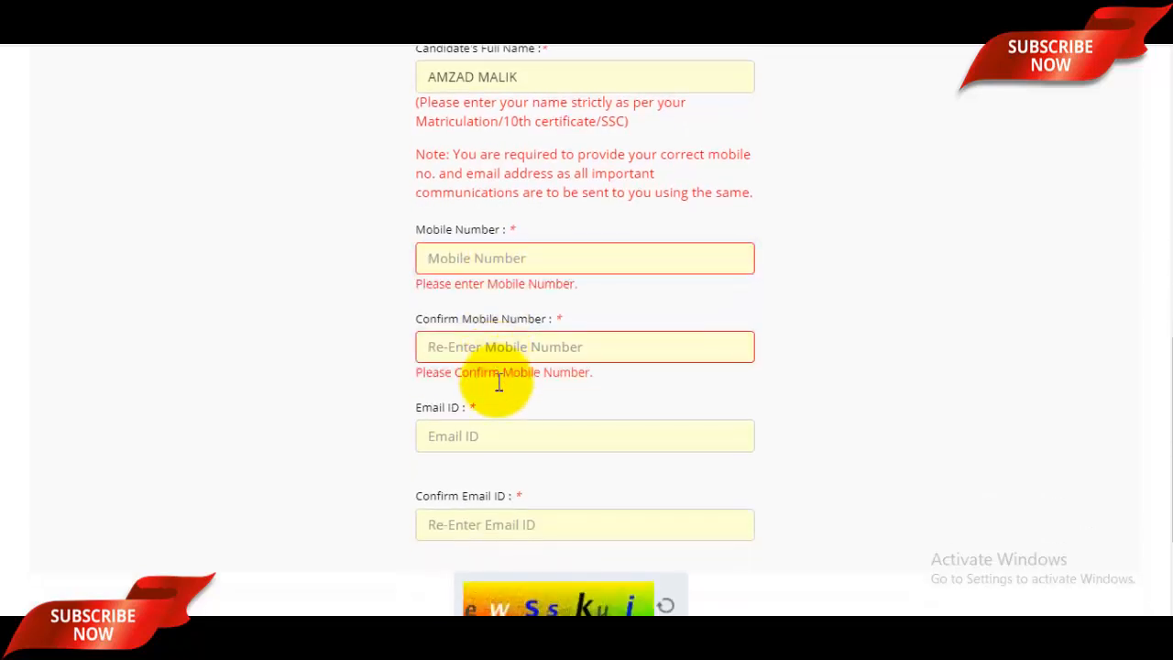
- Enter and confirm the candidate's e-mail address and finish the sign-up form
left_click(501, 430)
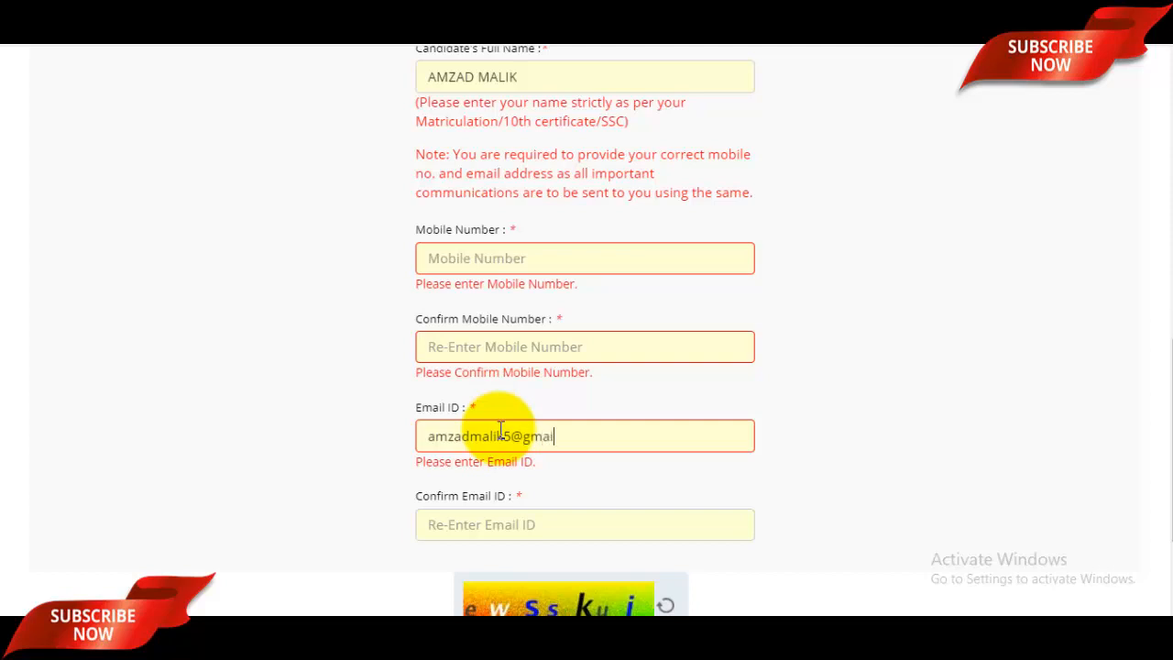
scroll(576, 450, "down", 1)
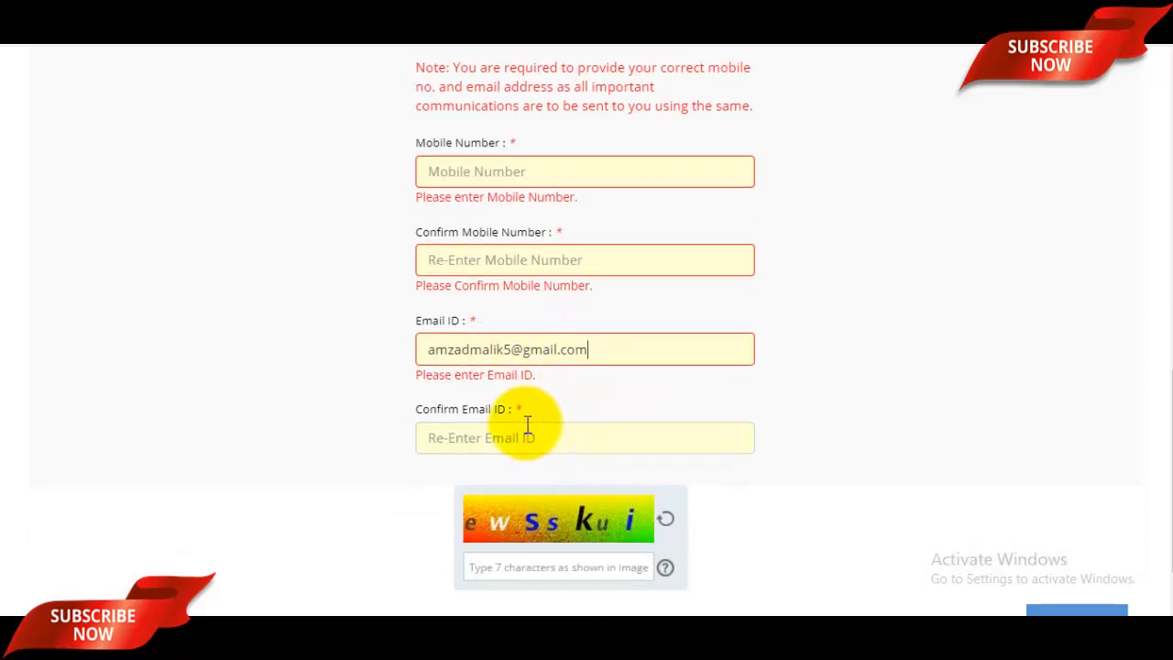
left_click(518, 437)
scroll(586, 440, "down", 1)
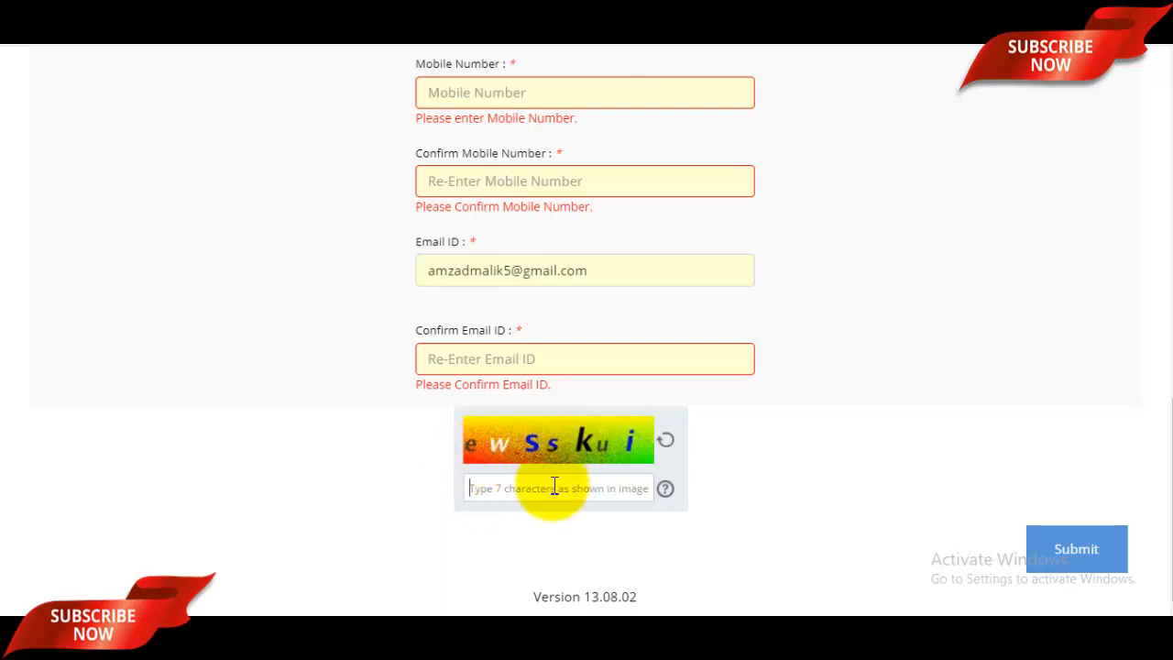
scroll(636, 471, "up", 6)
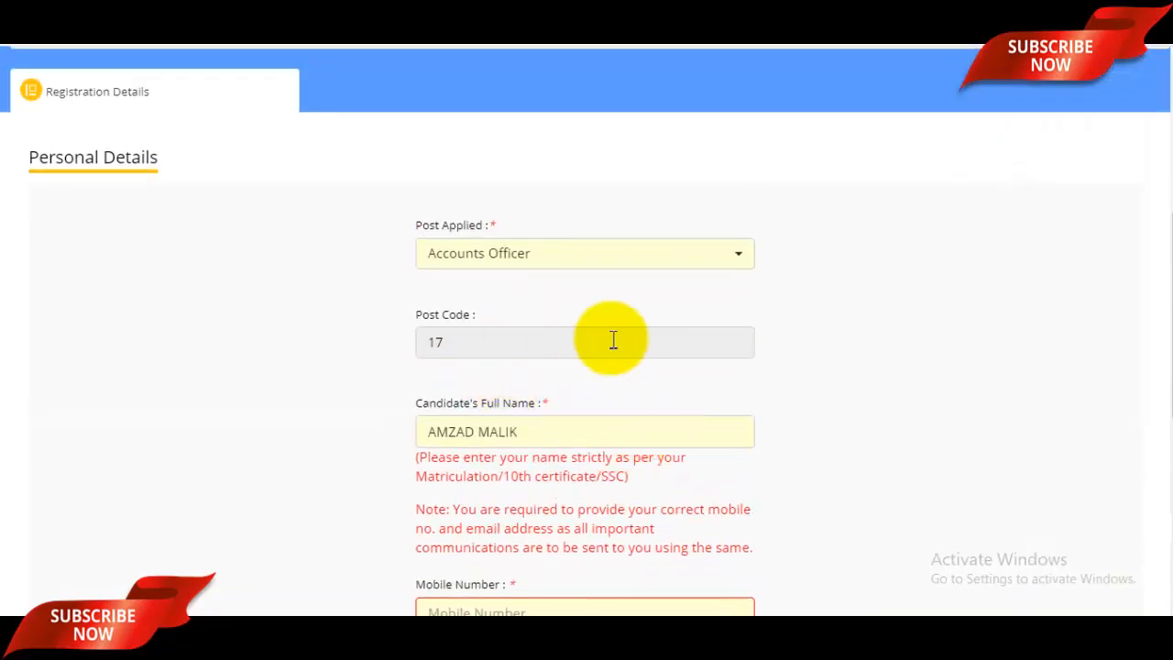
scroll(510, 472, "down", 1)
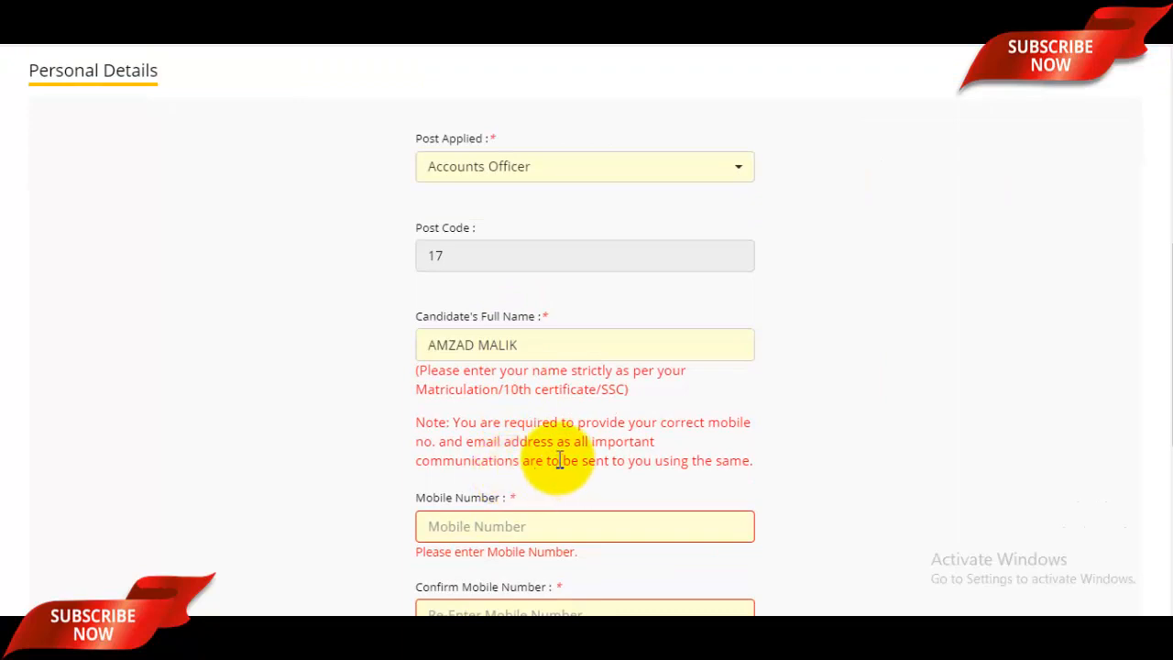
scroll(613, 445, "down", 2)
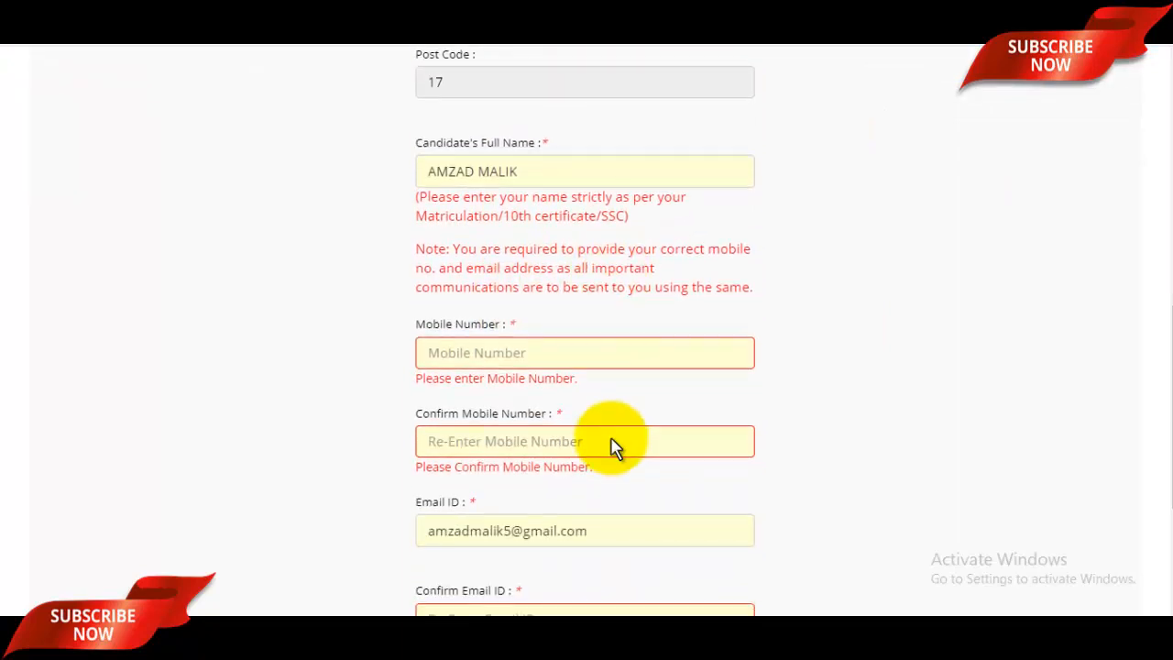
scroll(613, 441, "down", 2)
scroll(706, 426, "down", 1)
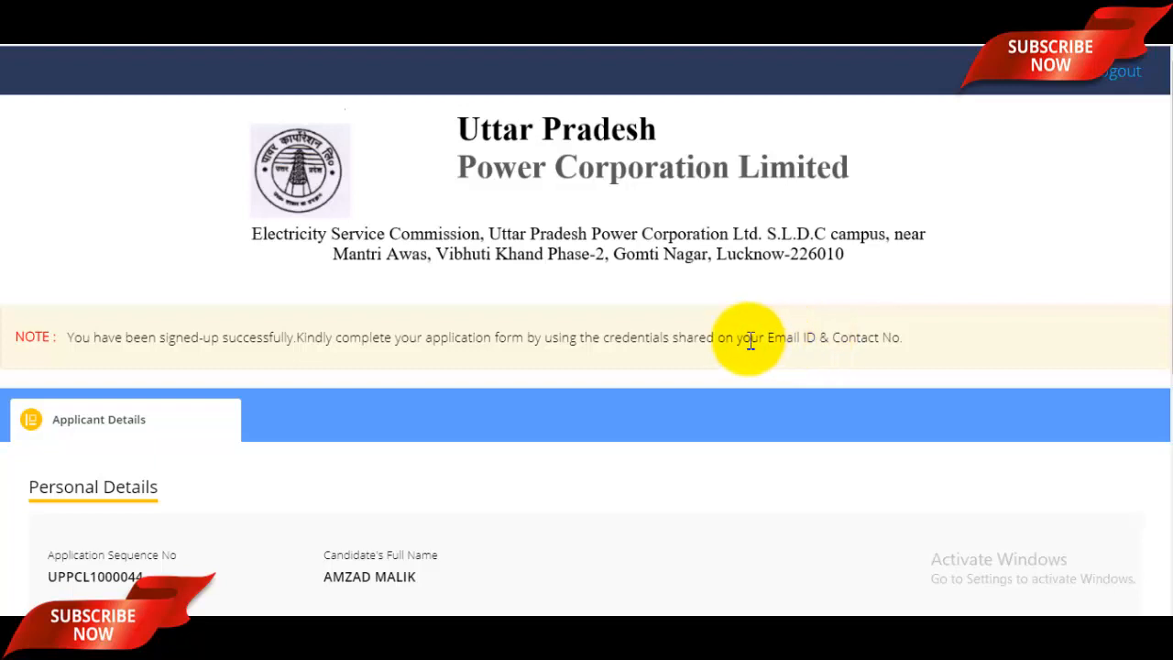
- Log out, then log back in with the new candidate's user id and password
left_click(1110, 82)
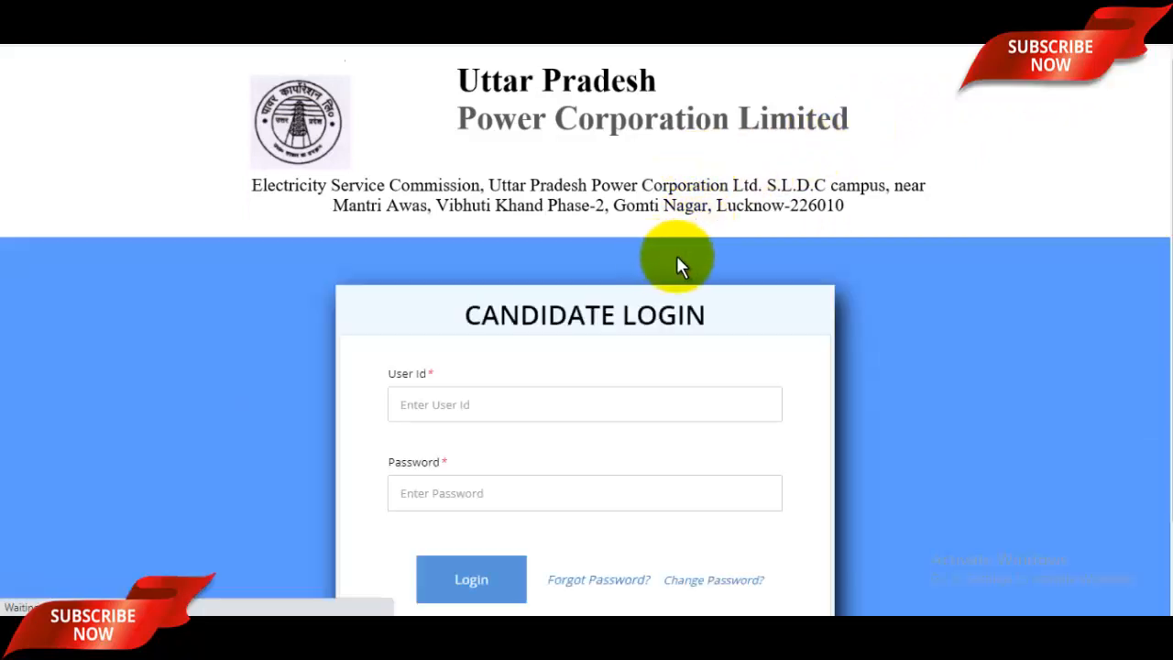
left_click(525, 411)
left_click(483, 492)
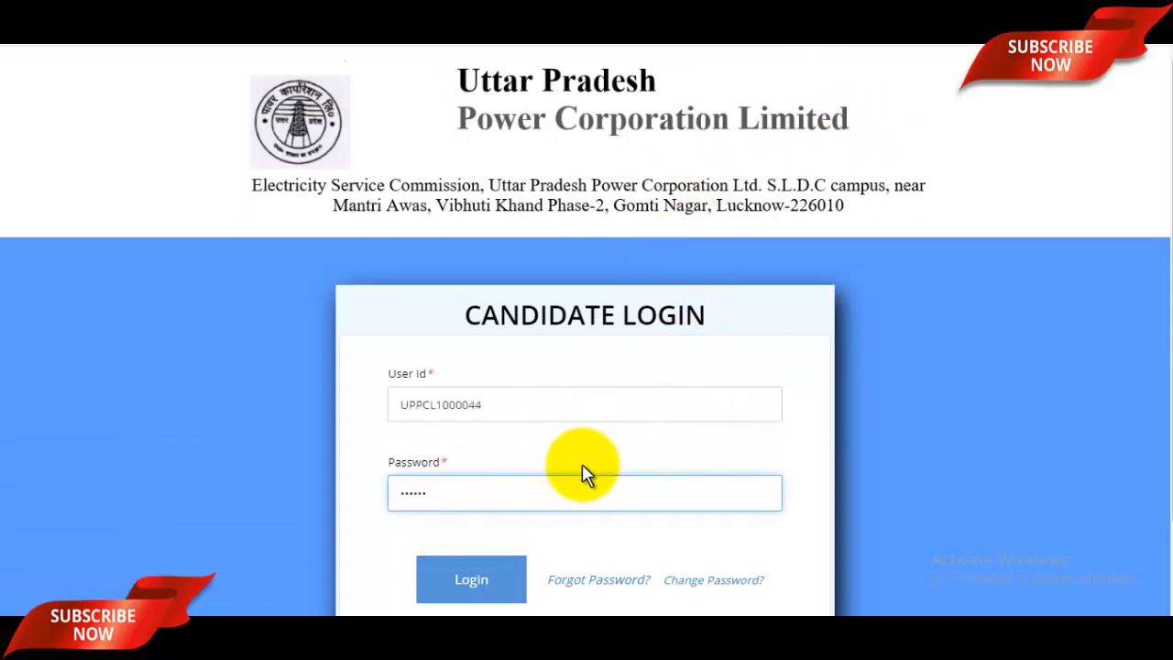
left_click(478, 581)
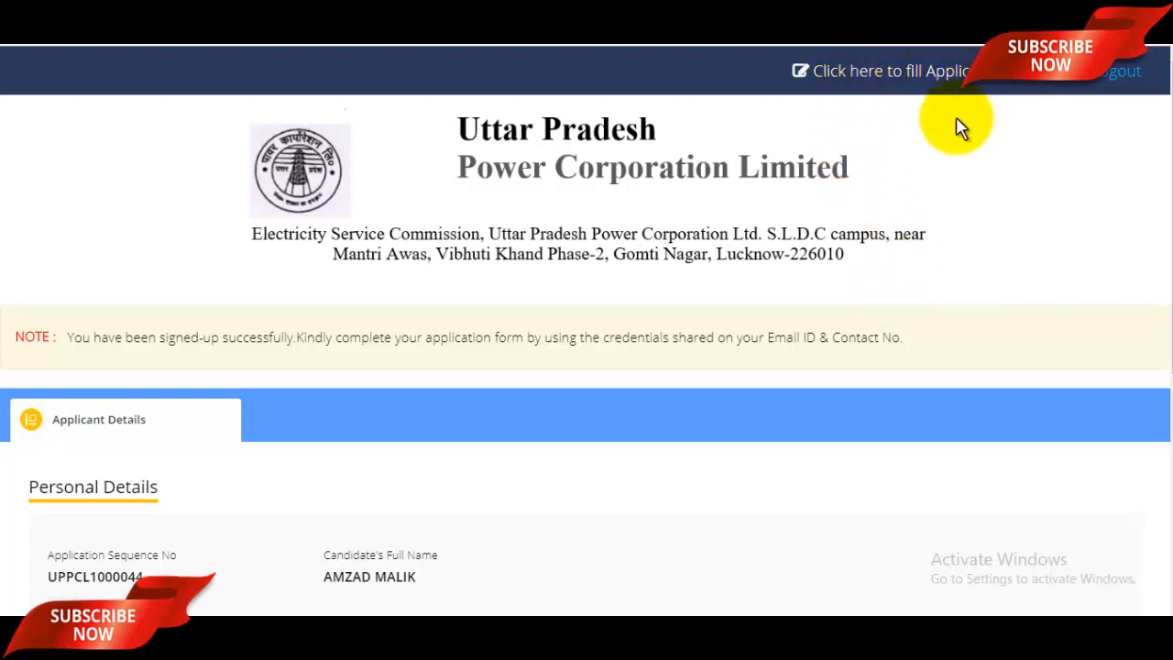
scroll(891, 165, "down", 2)
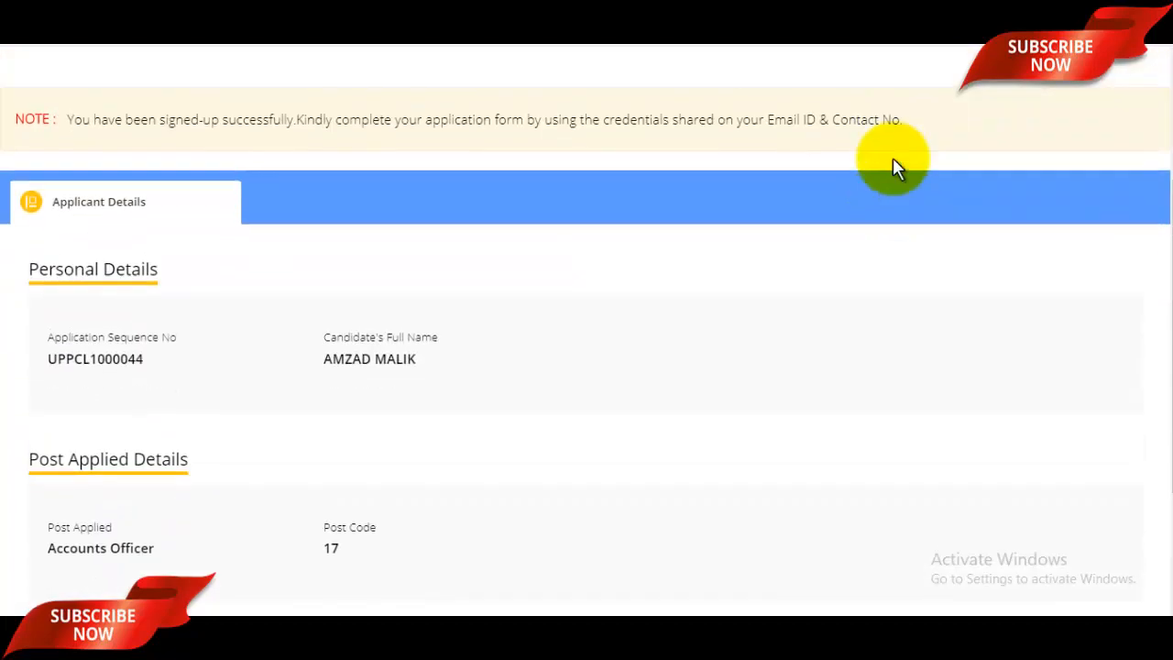
scroll(894, 167, "up", 2)
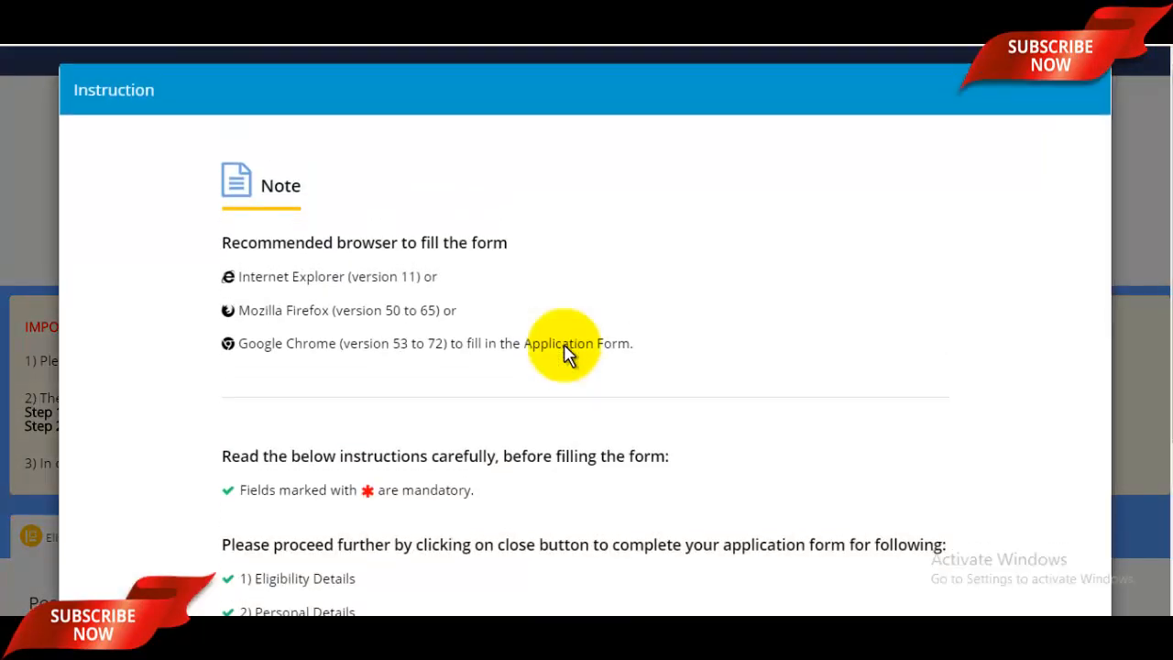
- Dismiss the instructions notice and enter the application sequence number and post code
scroll(564, 353, "down", 3)
left_click(592, 524)
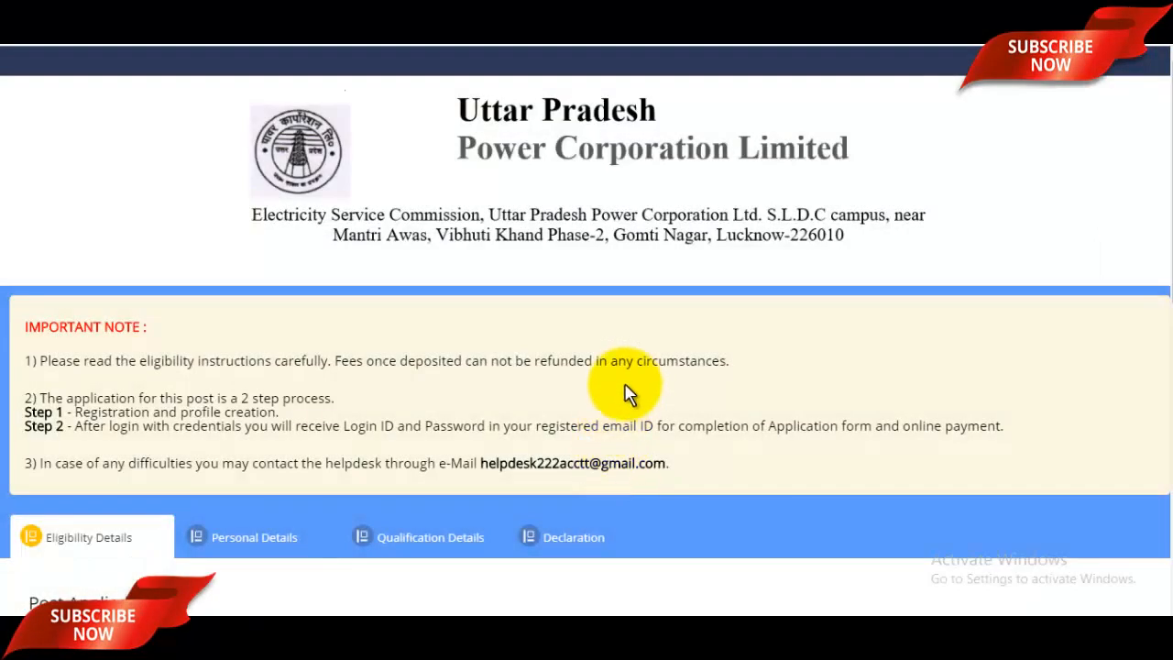
scroll(614, 391, "down", 4)
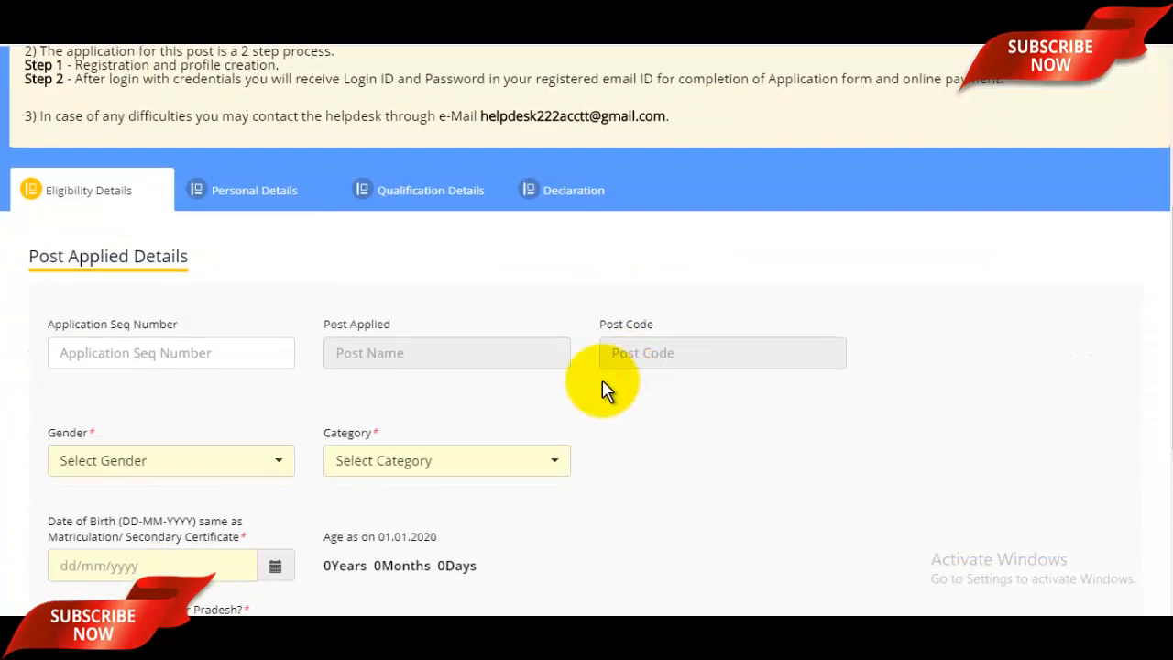
left_click(128, 357)
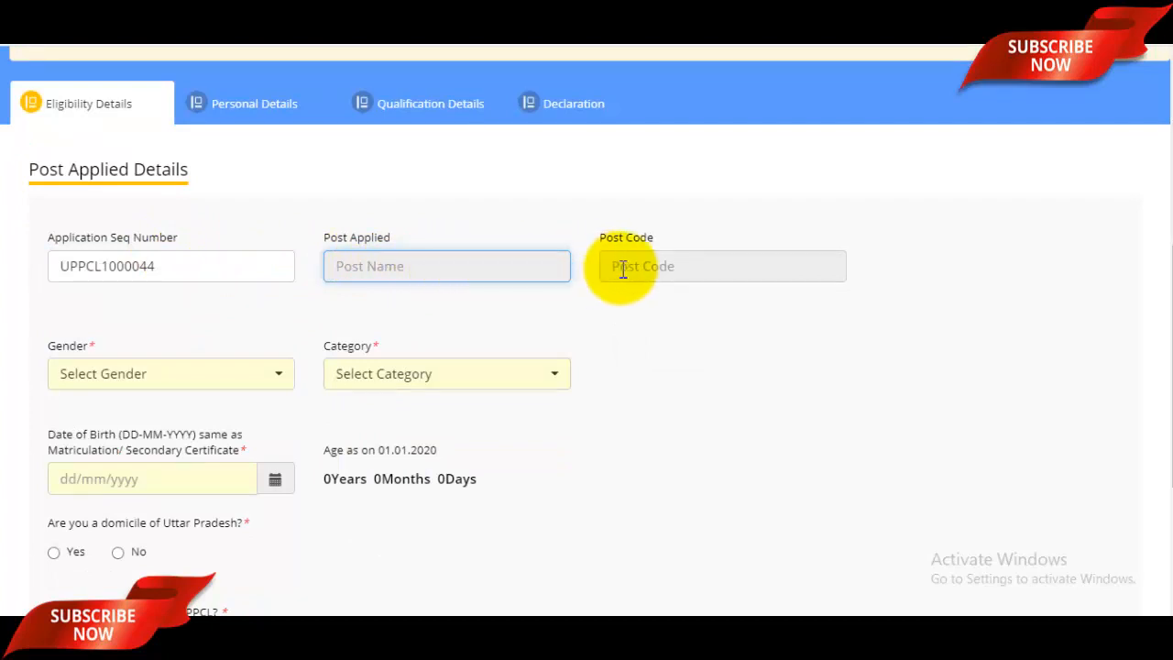
left_click(656, 267)
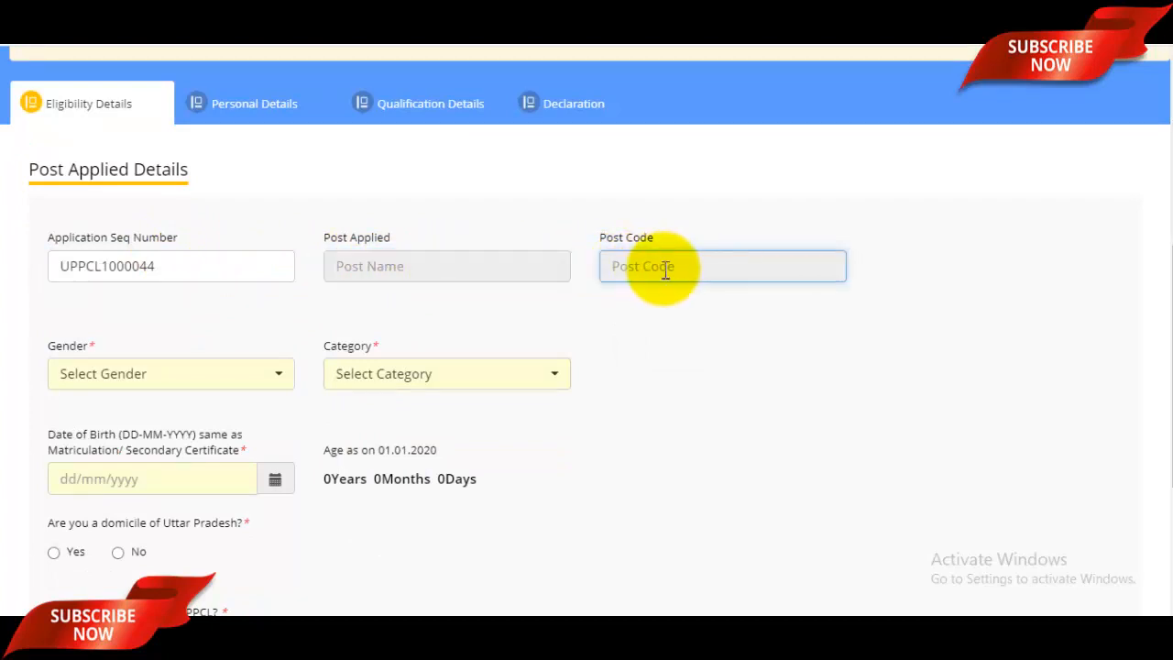
- Set gender to Male and category to Unreserved
scroll(632, 275, "down", 1)
left_click(137, 291)
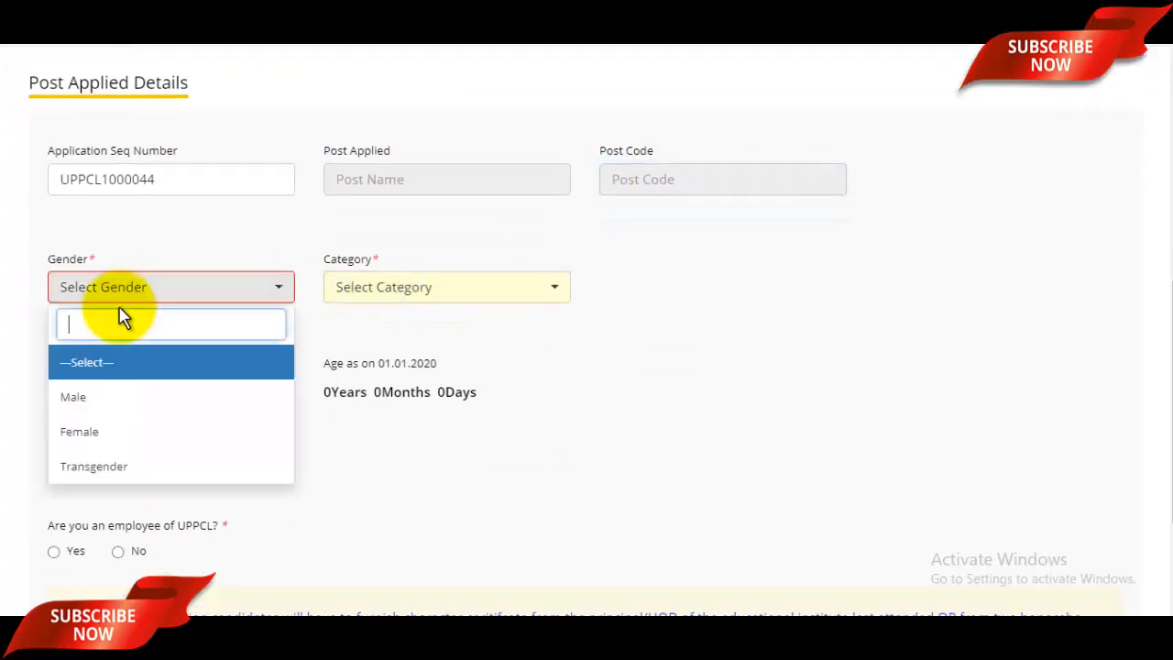
left_click(89, 399)
left_click(432, 290)
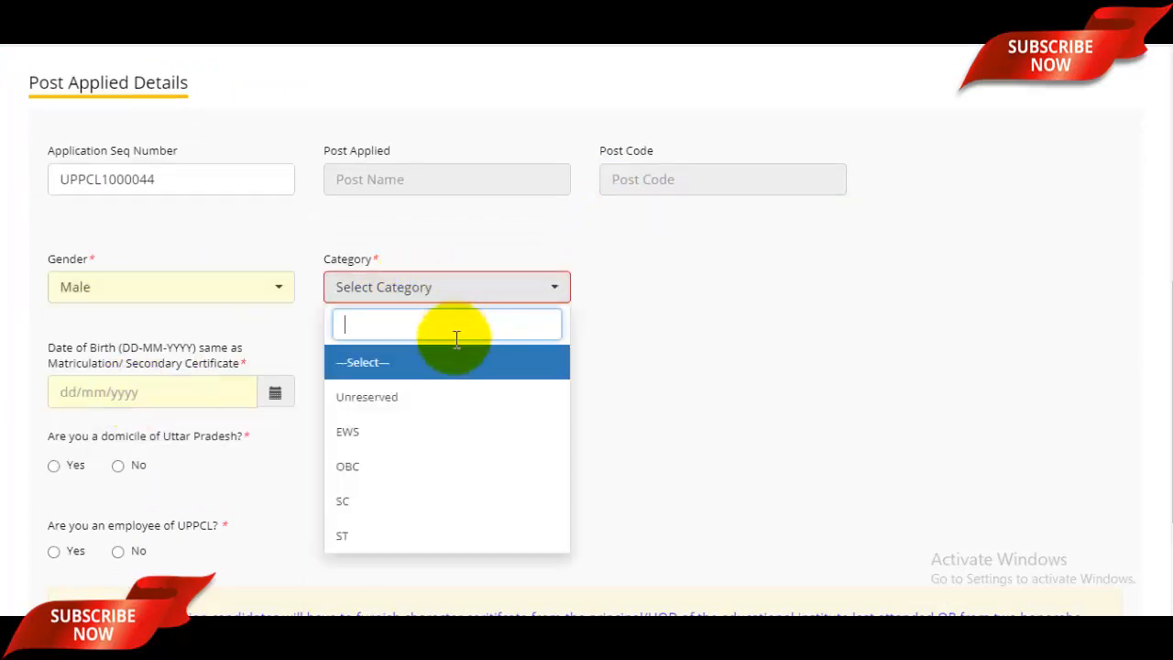
left_click(381, 402)
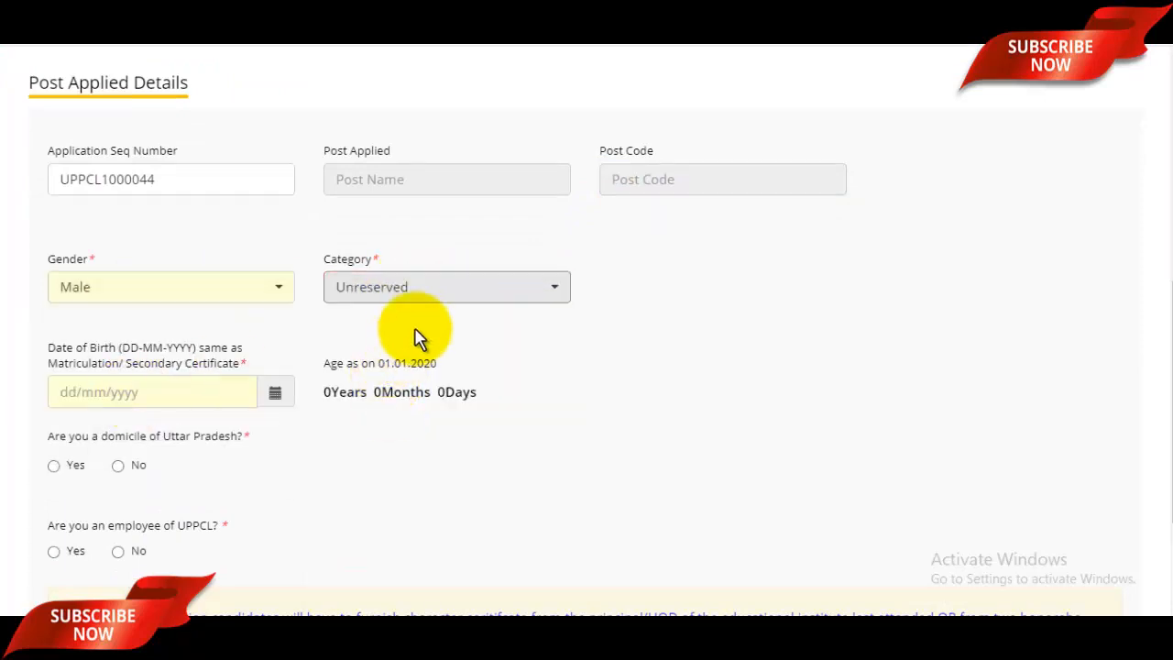
left_click(430, 295)
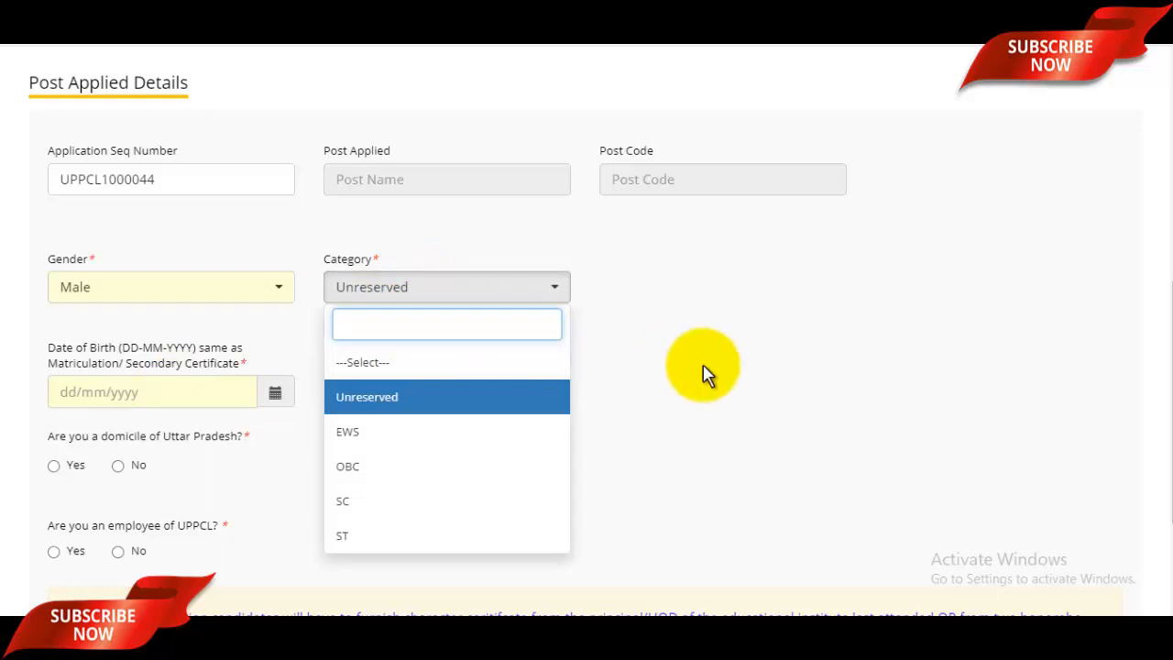
left_click(706, 373)
- Set the date of birth to 02/05/1997 in the calendar
left_click(275, 392)
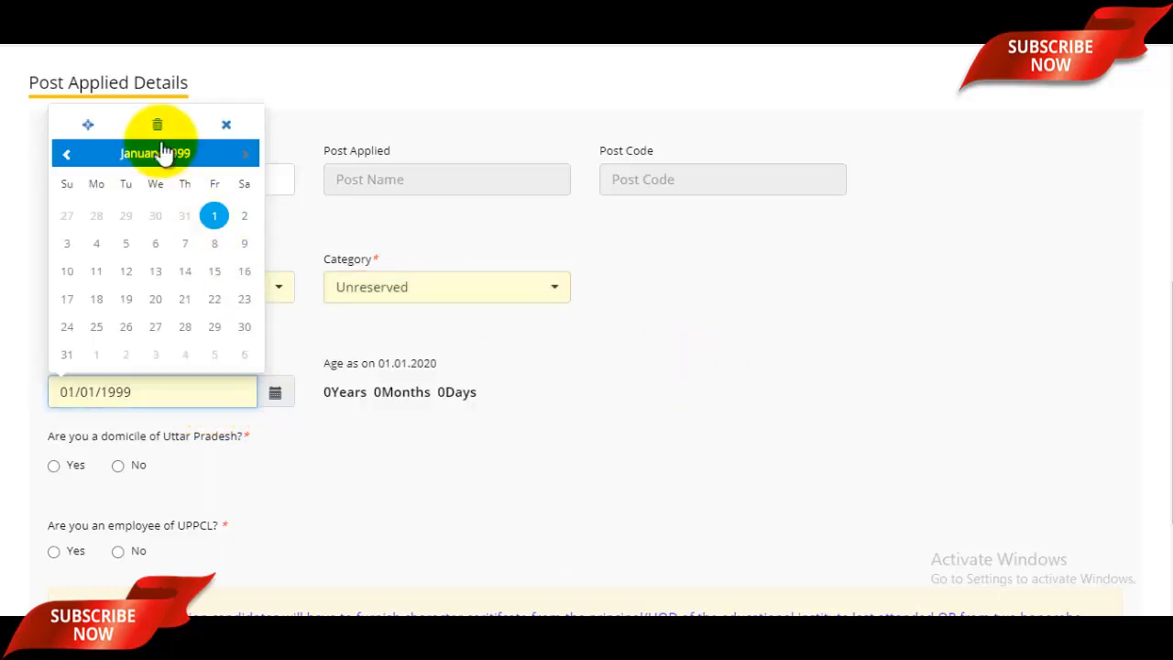
left_click(158, 153)
left_click(151, 128)
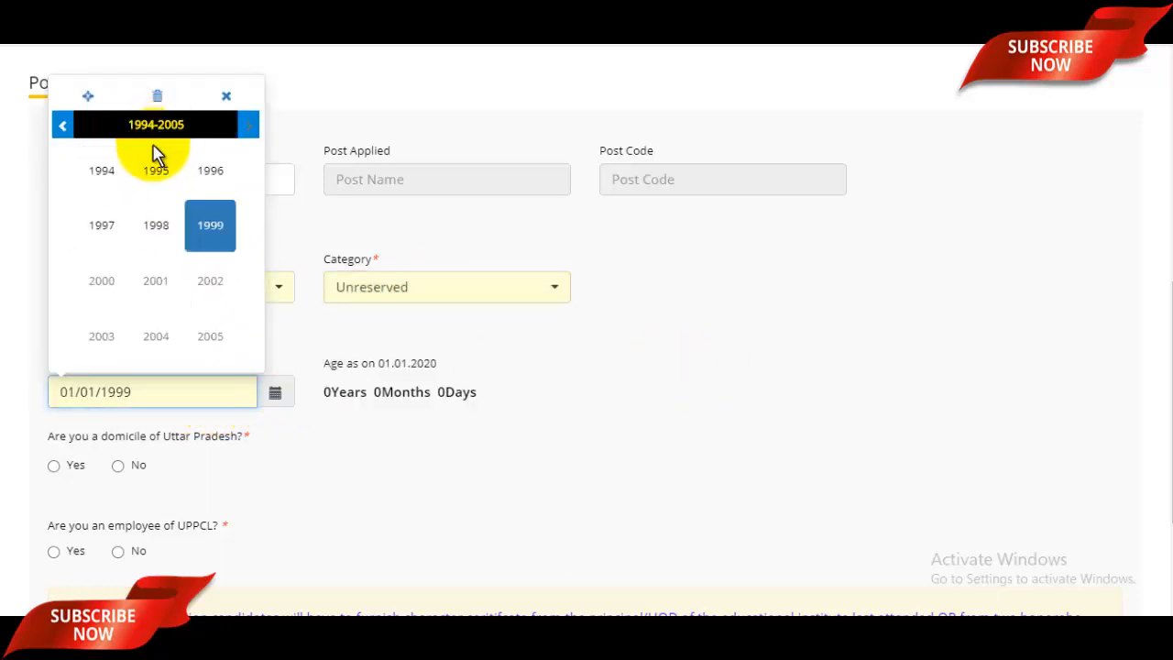
left_click(108, 229)
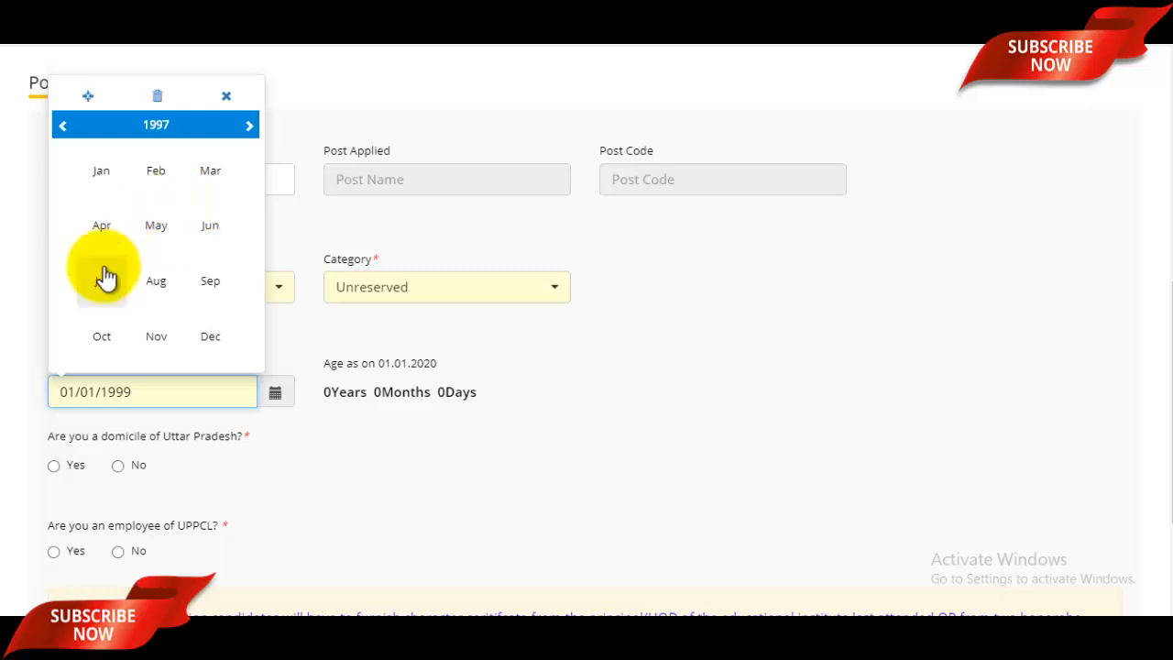
left_click(158, 231)
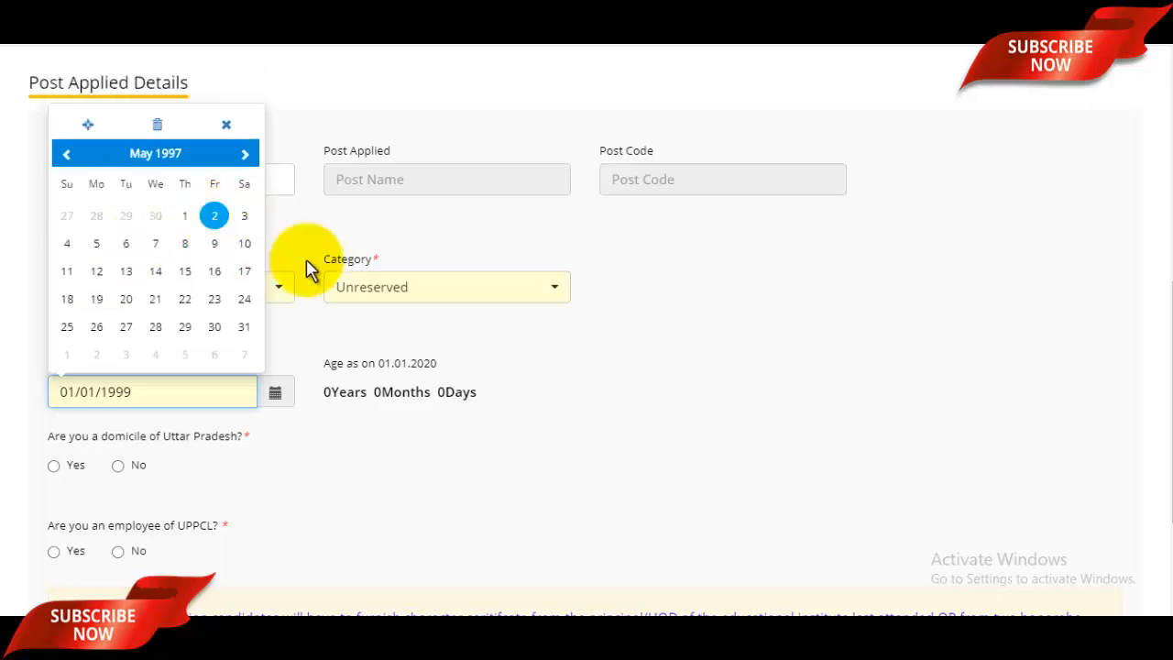
- Answer Yes to UP domicile and No to UPPCL employee, then save and dismiss the post name warning
scroll(303, 368, "down", 2)
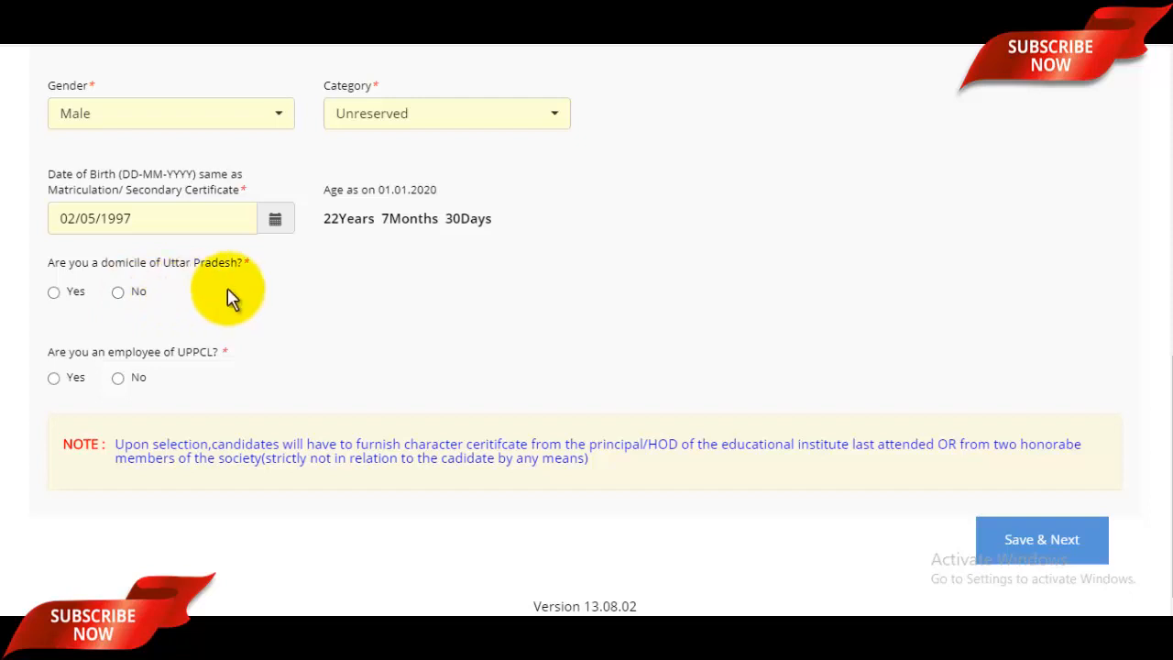
left_click(55, 293)
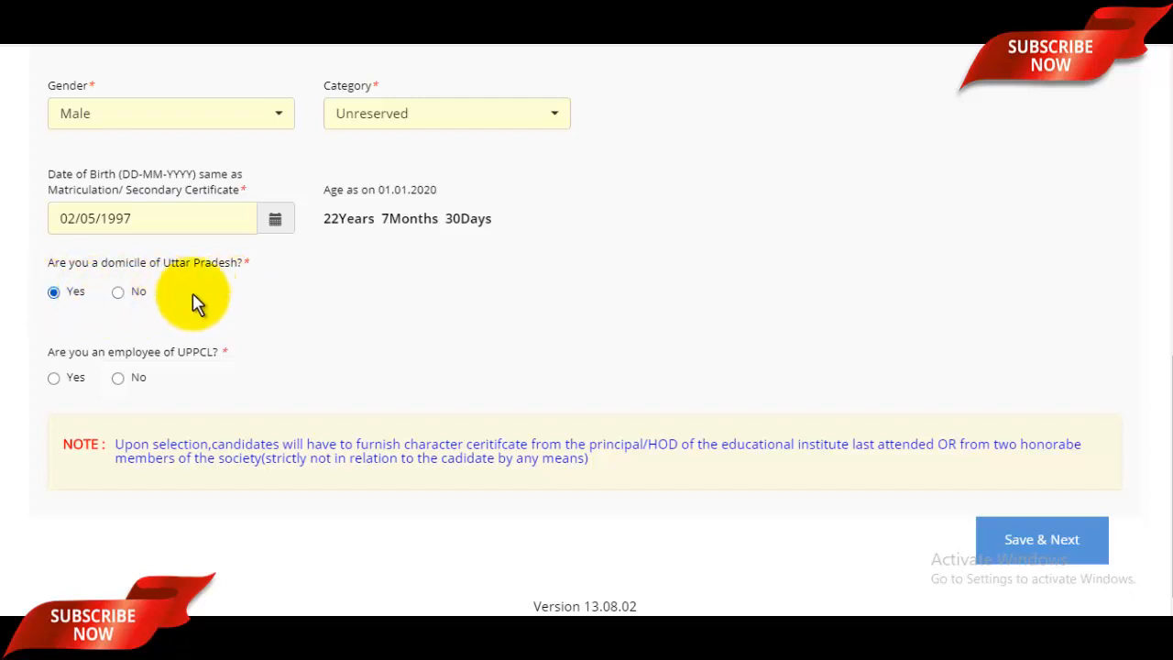
left_click(119, 378)
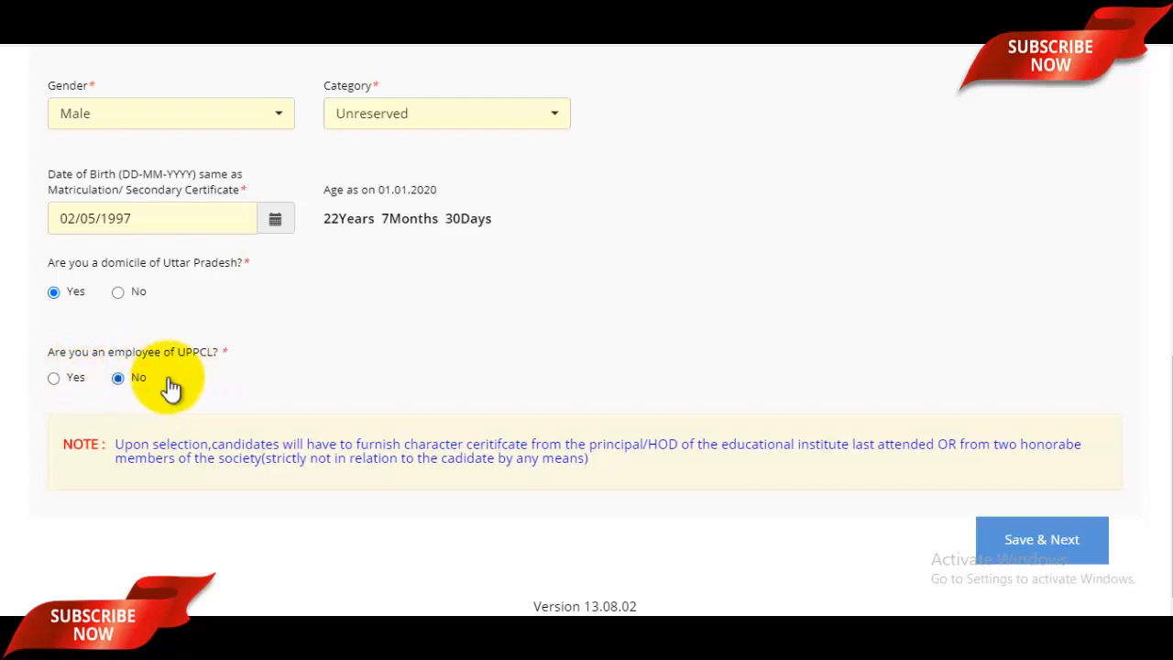
scroll(642, 375, "up", 4)
scroll(757, 369, "down", 5)
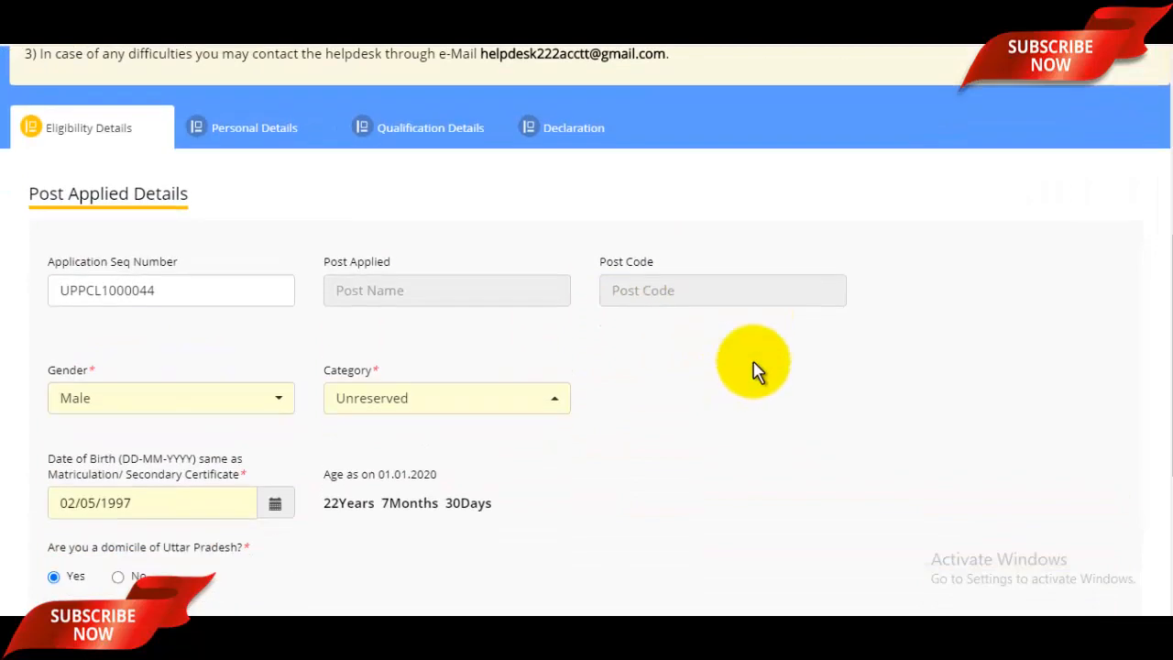
left_click(1068, 536)
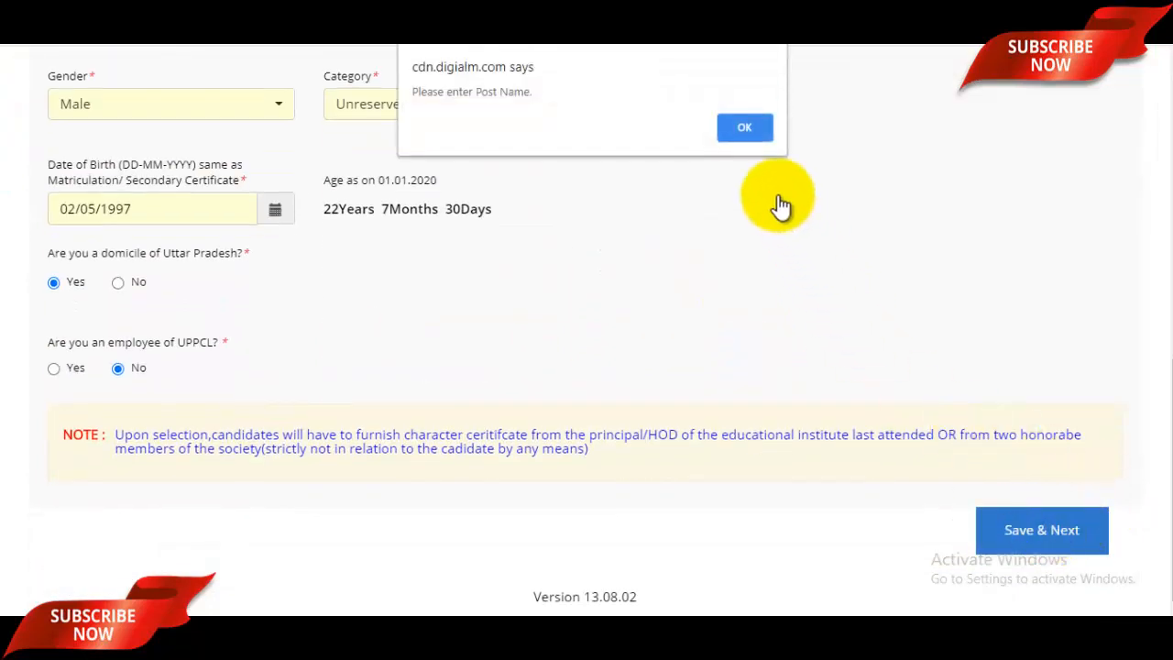
left_click(746, 120)
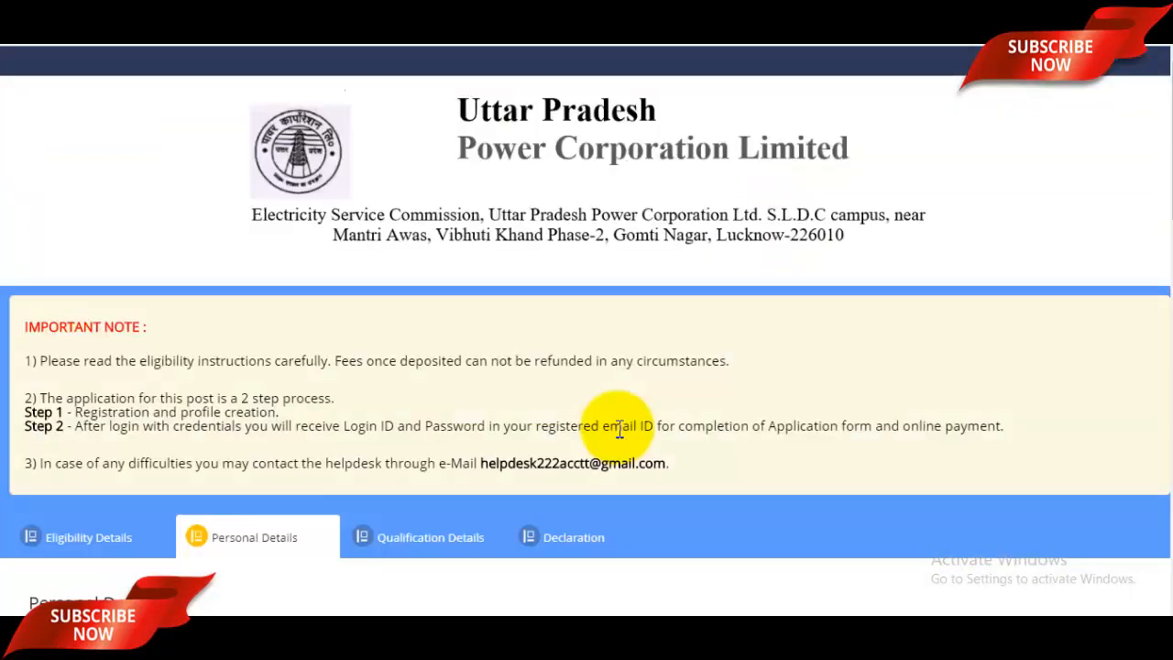
- Check the candidate's full name and enter the father's and mother's names
scroll(618, 428, "down", 2)
scroll(388, 404, "down", 1)
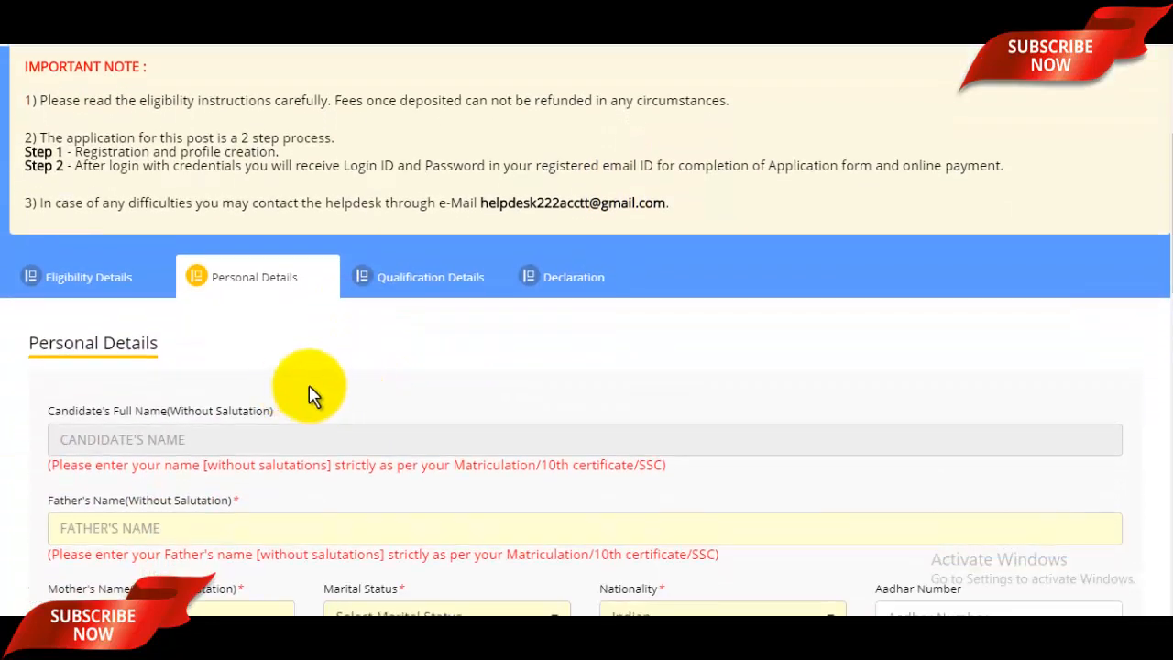
scroll(364, 403, "down", 1)
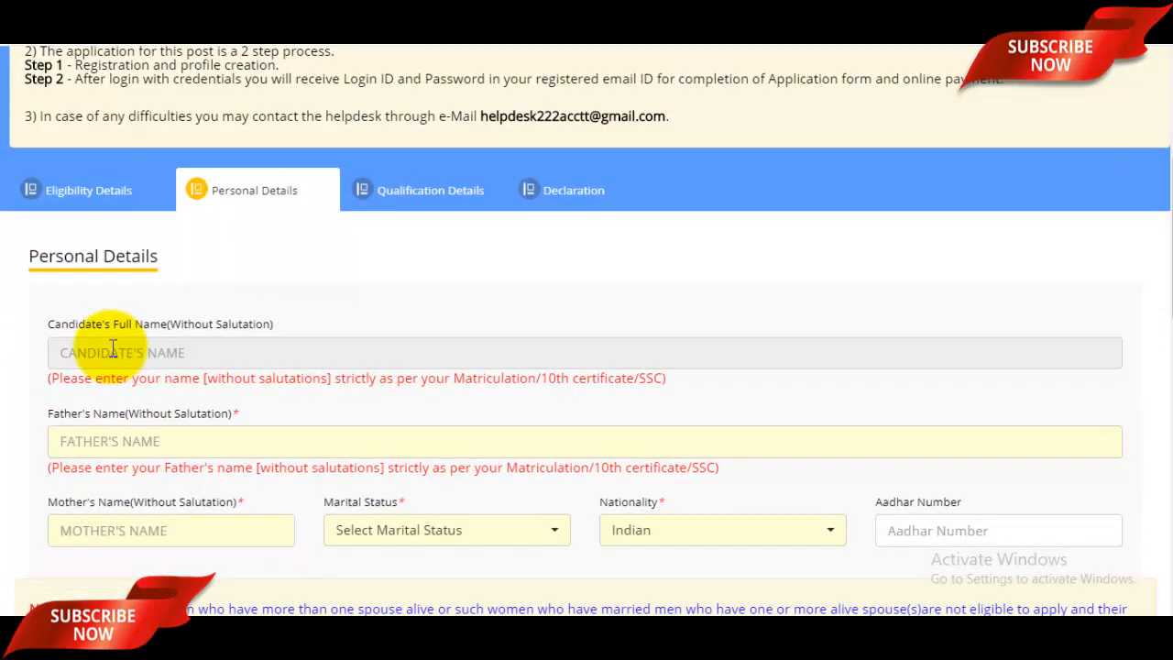
left_click(196, 350)
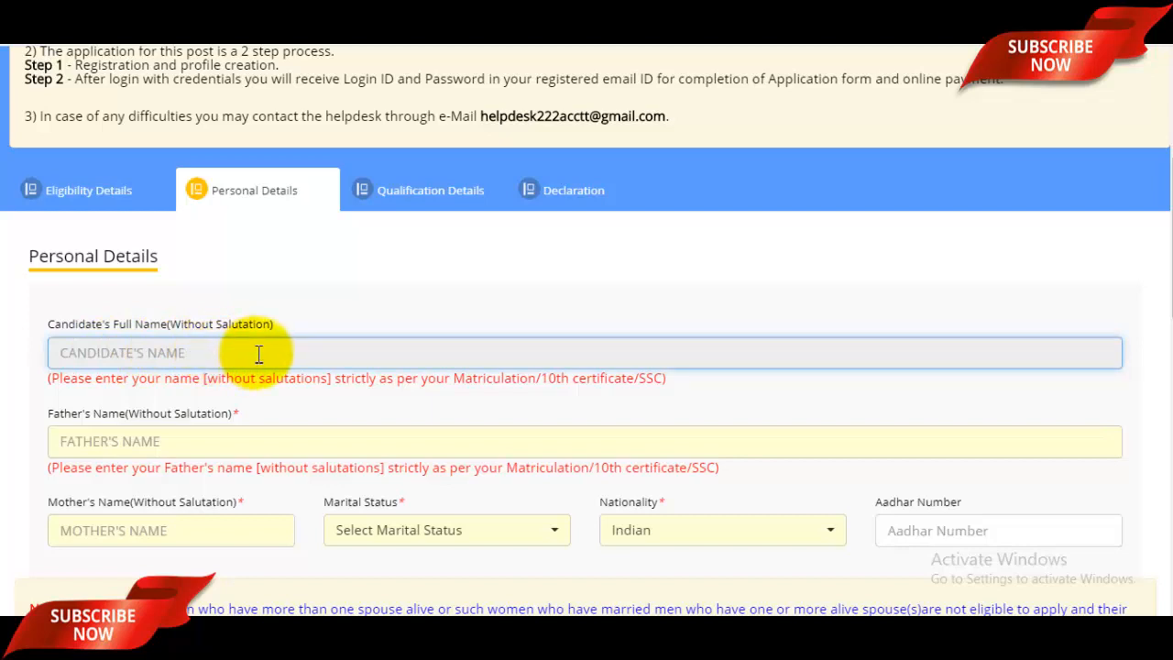
left_click(156, 440)
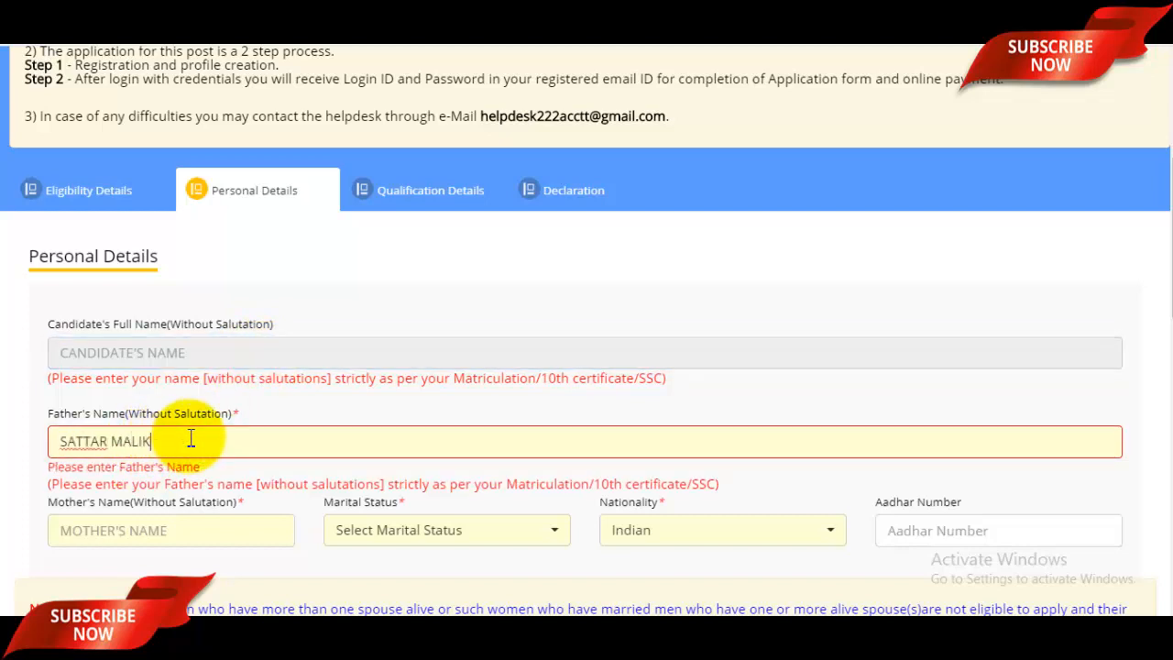
scroll(232, 458, "down", 2)
left_click(181, 367)
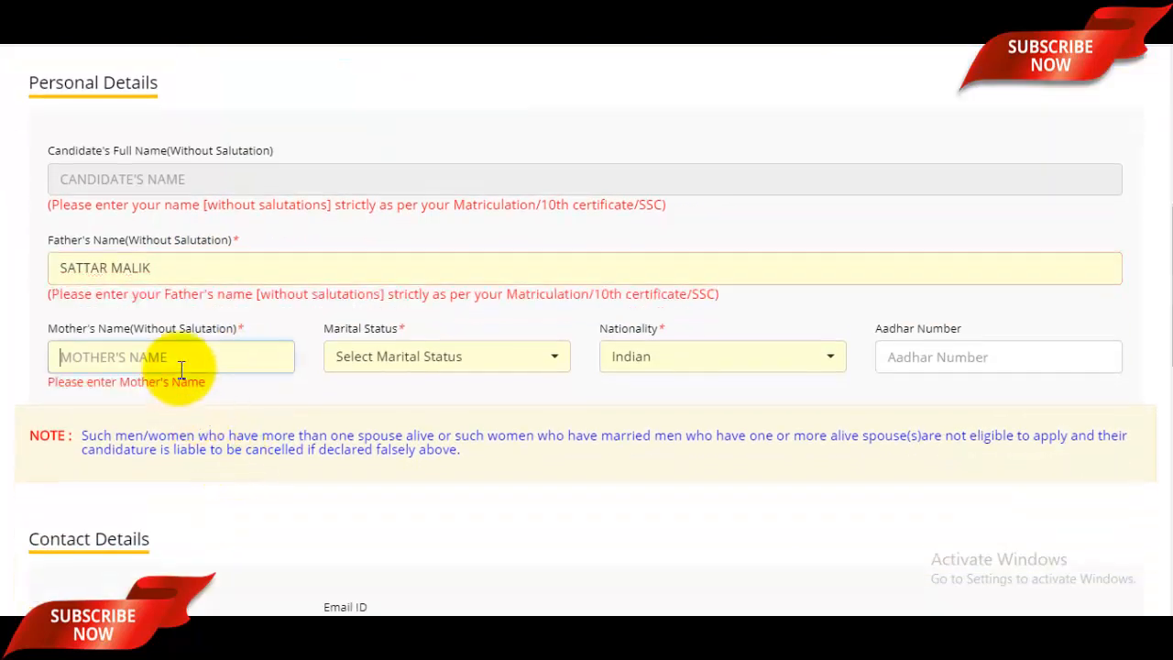
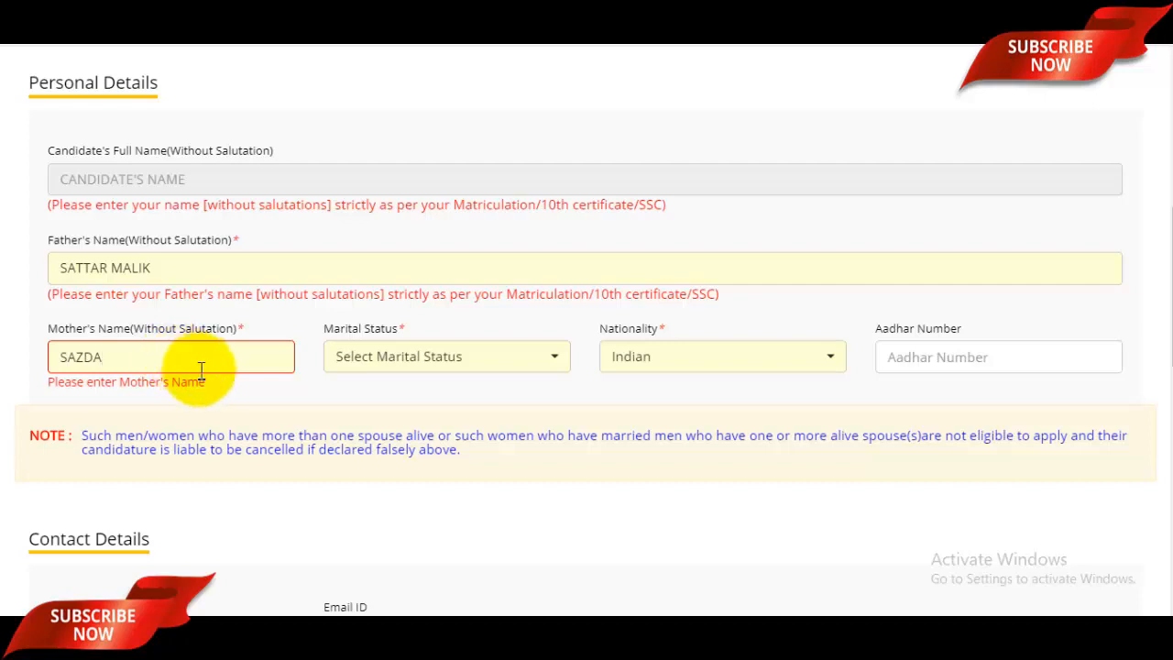
- Choose Unmarried for marital status and keep Indian for nationality
left_click(413, 366)
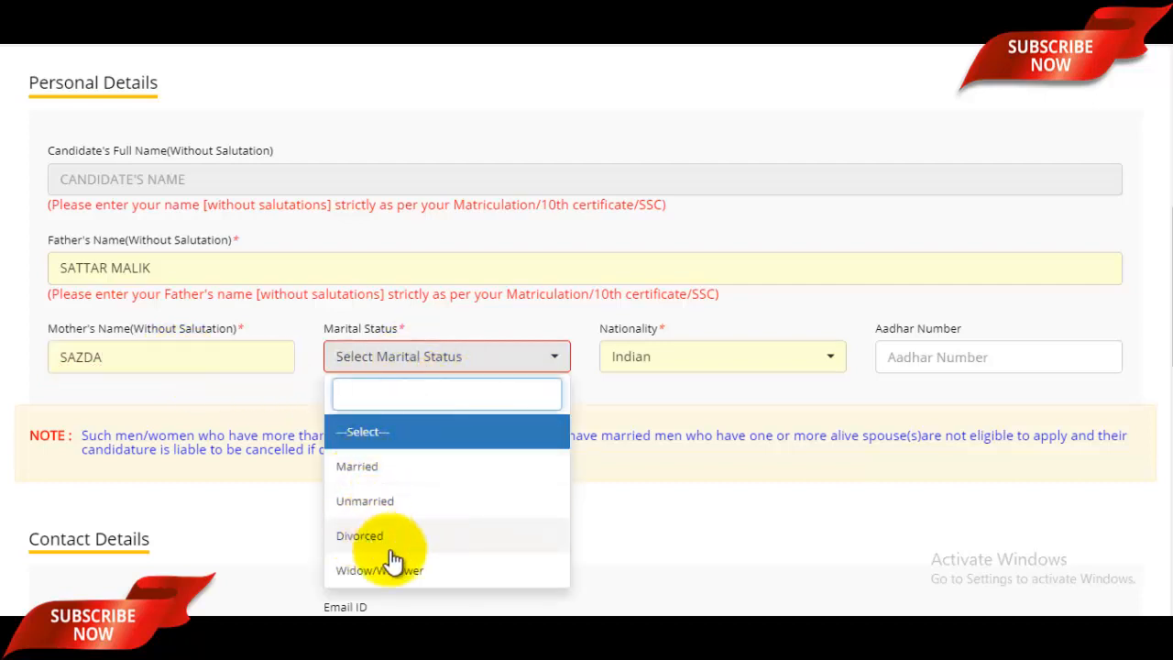
left_click(384, 500)
left_click(674, 362)
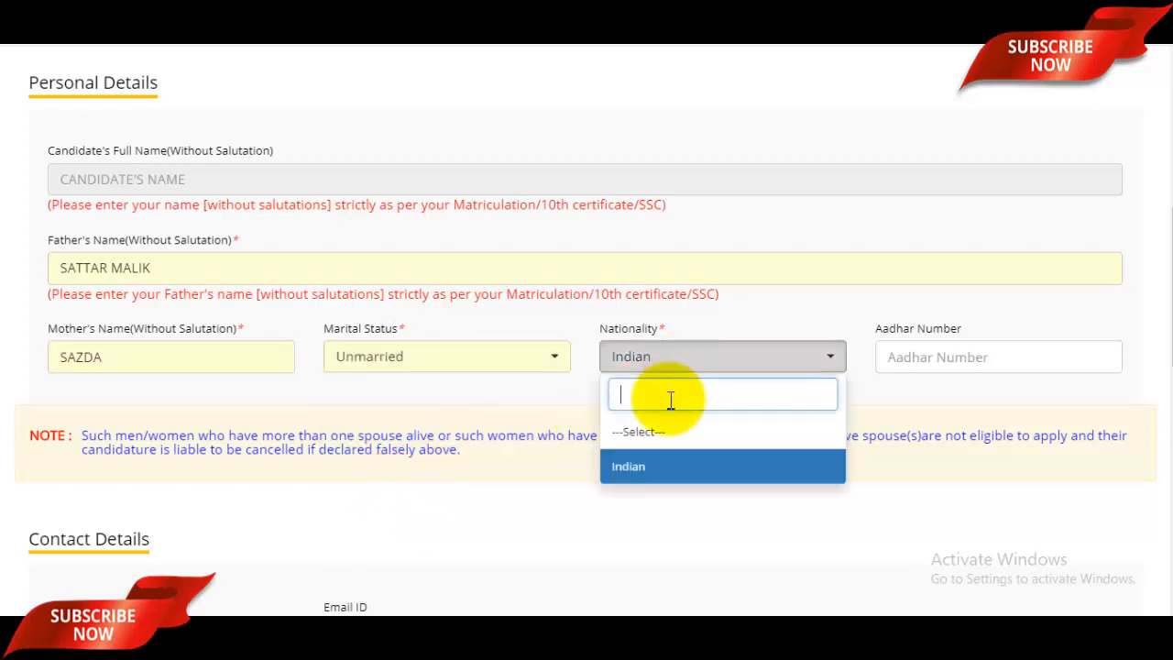
left_click(944, 364)
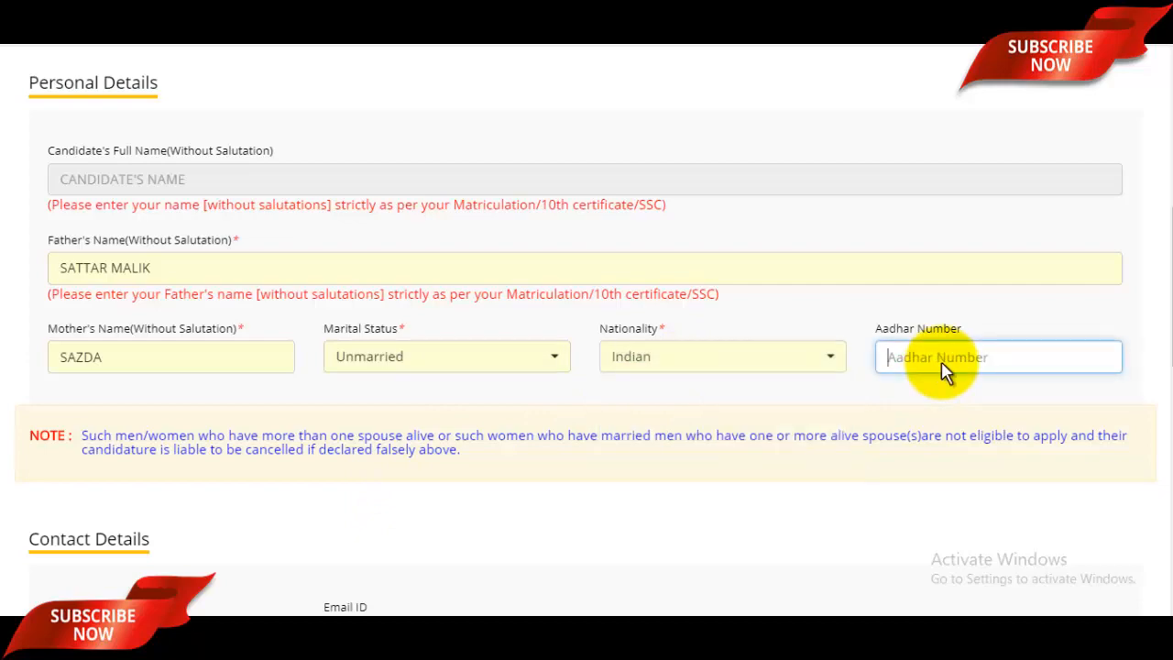
scroll(479, 322, "down", 5)
- Enter mobile number, e-mail and both present address lines, fixing the village name spelling
left_click(179, 209)
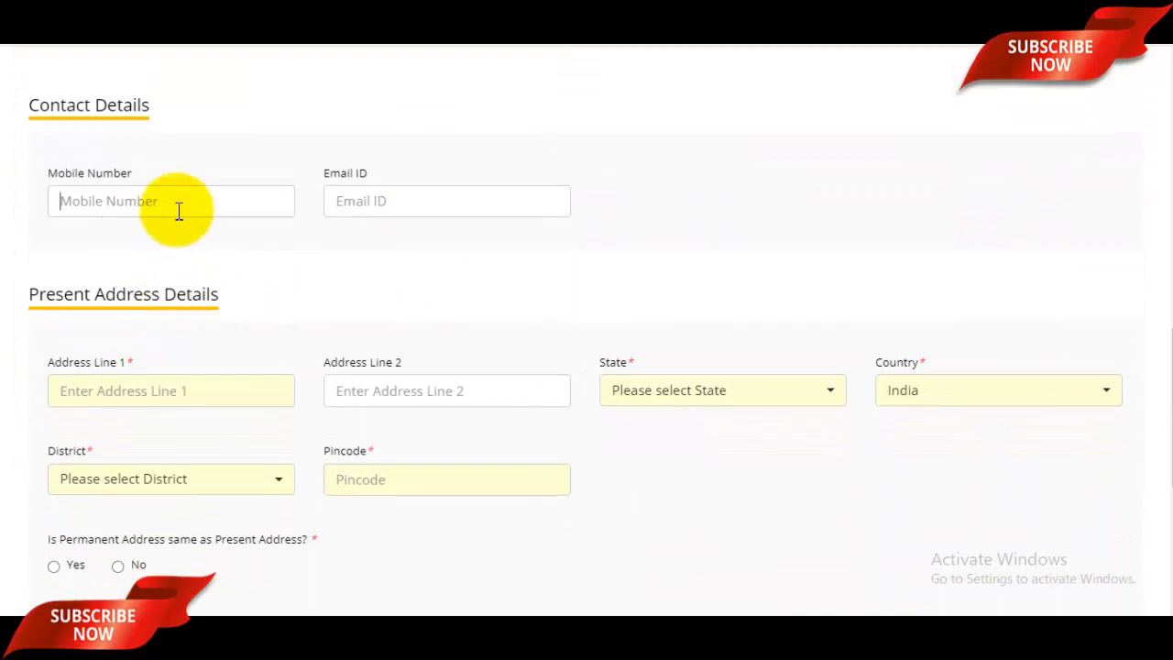
left_click(400, 211)
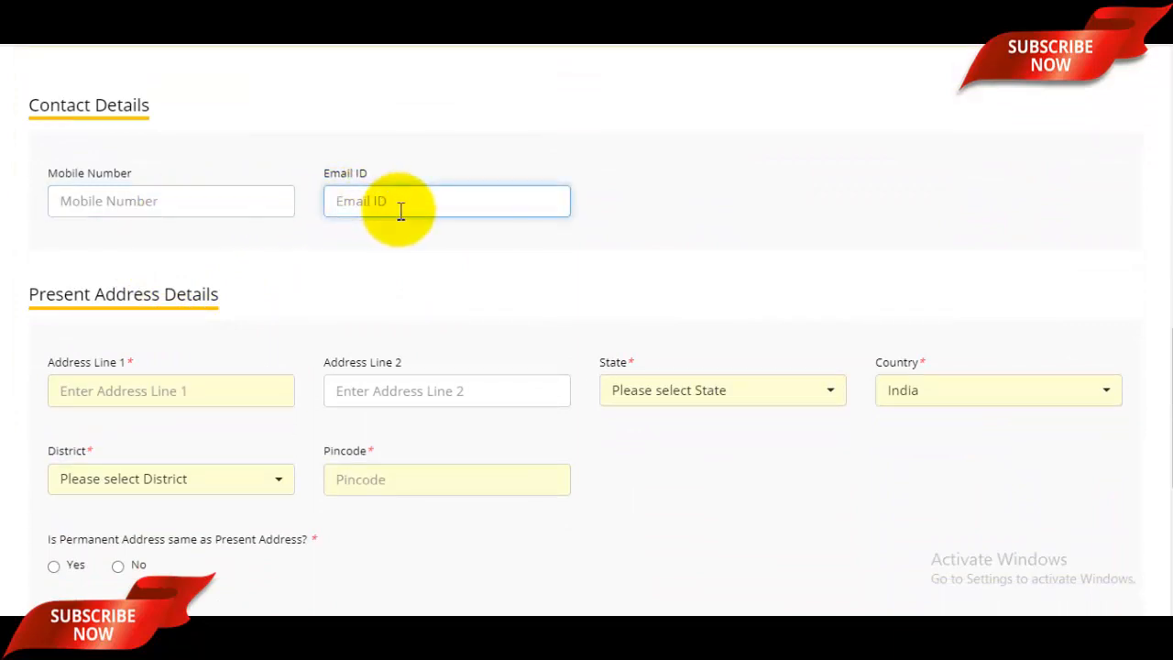
scroll(400, 217, "down", 2)
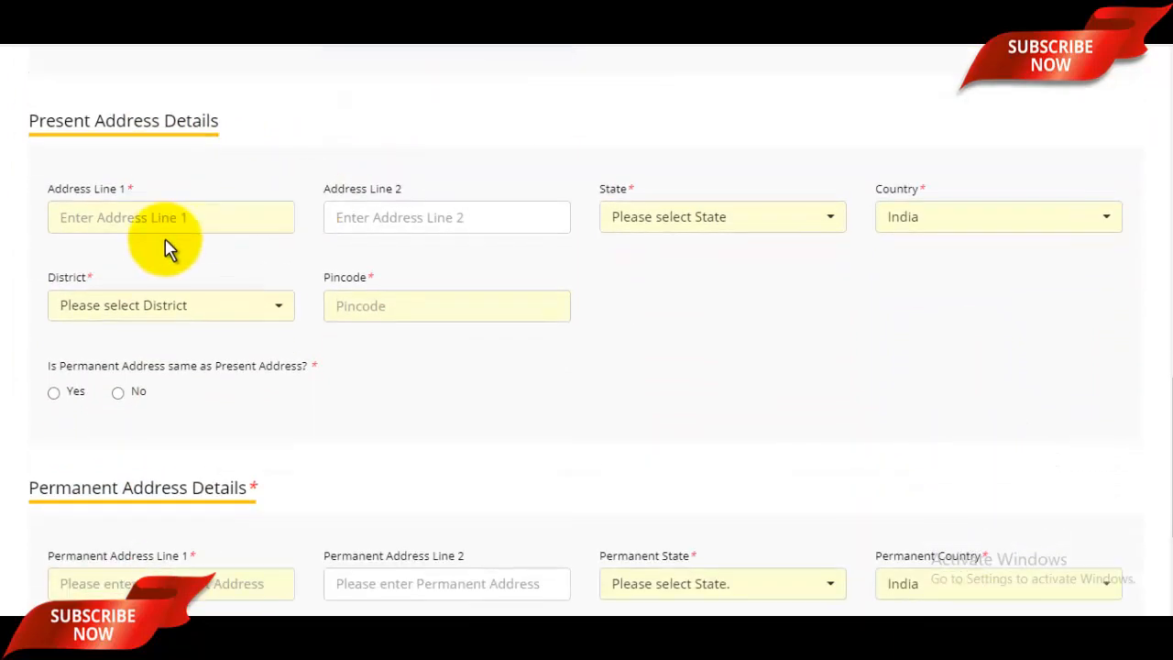
left_click(172, 217)
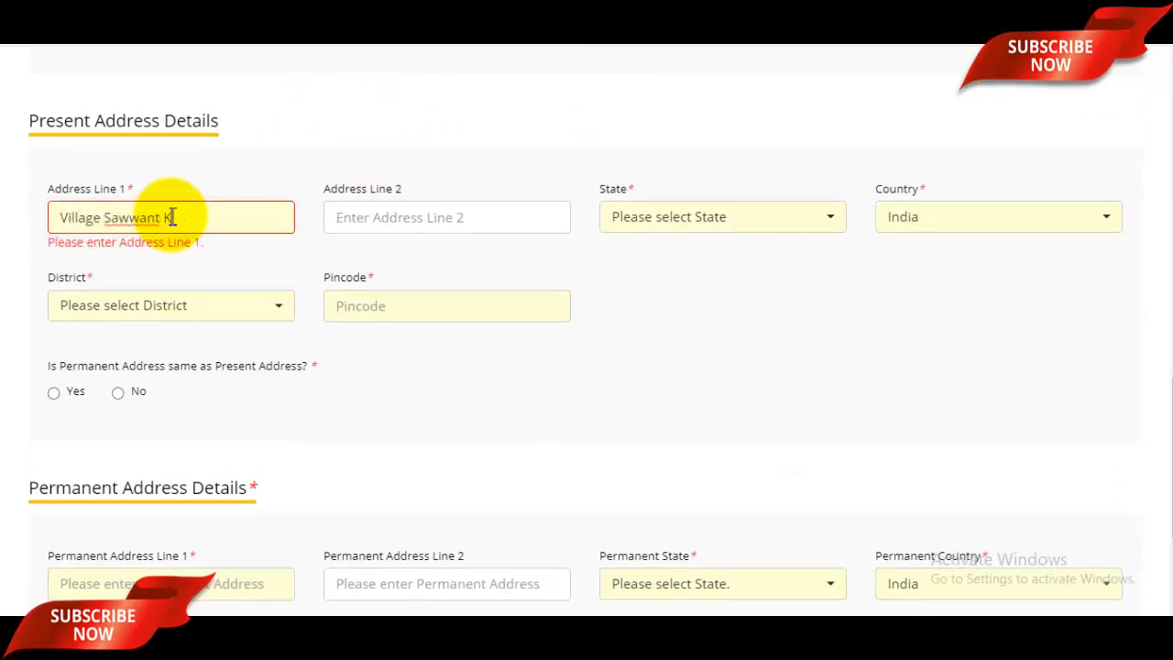
left_click(139, 217)
key("BackSpace")
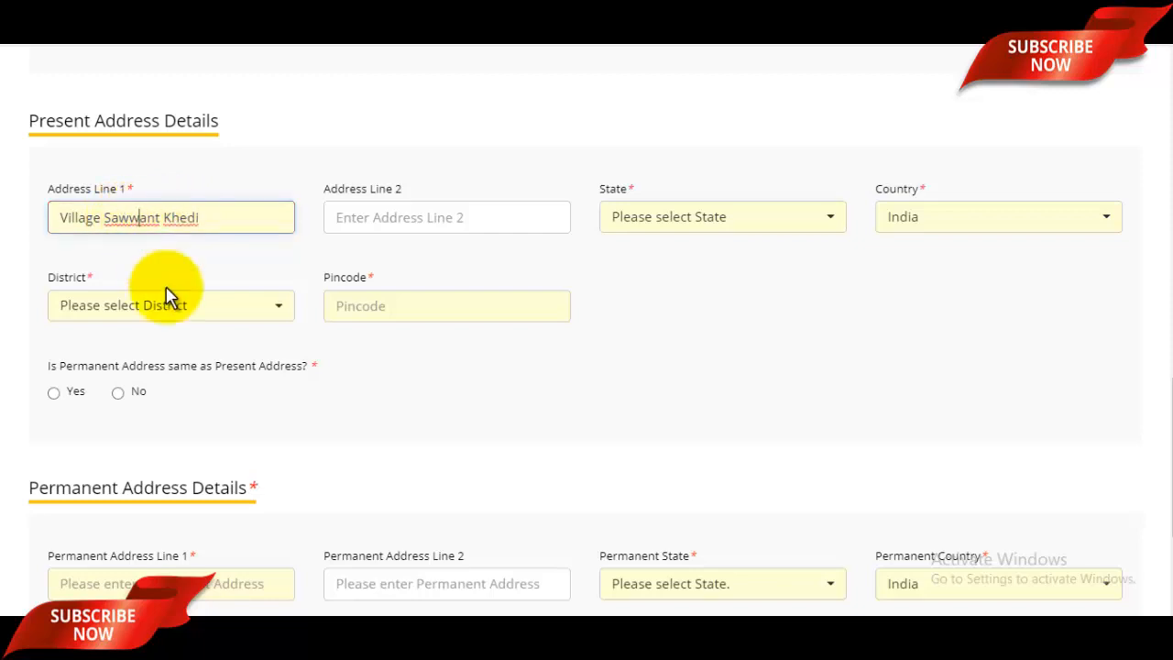
left_click(410, 217)
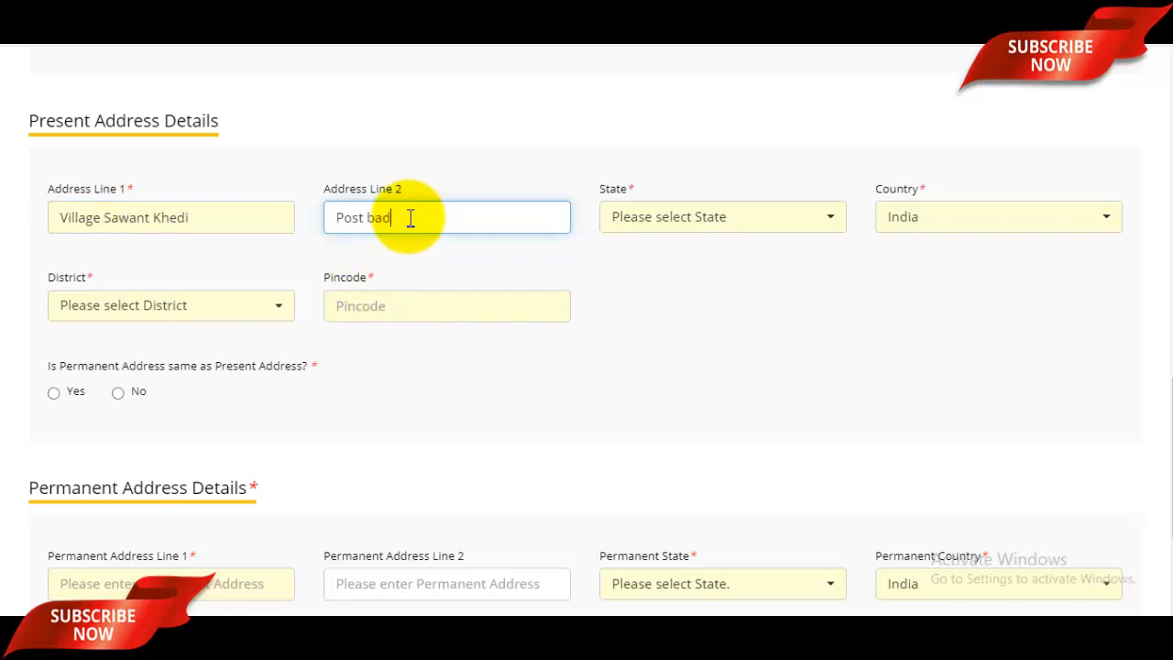
- Pick Uttar Pradesh as the state and keep India as the country
left_click(700, 220)
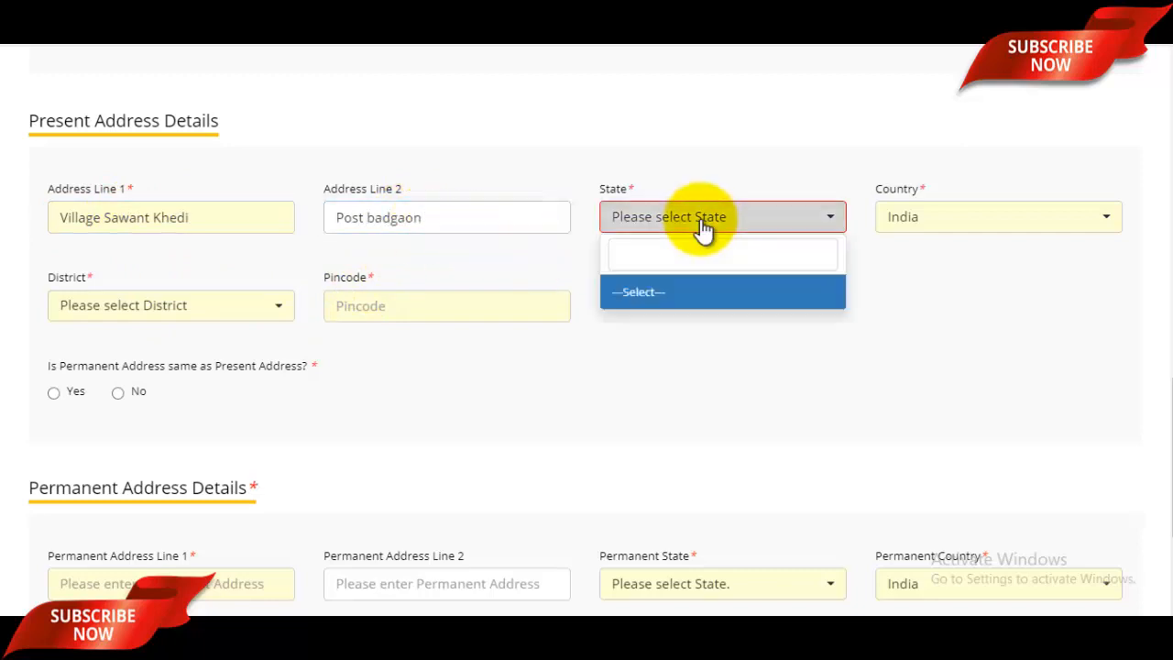
type("Uttar")
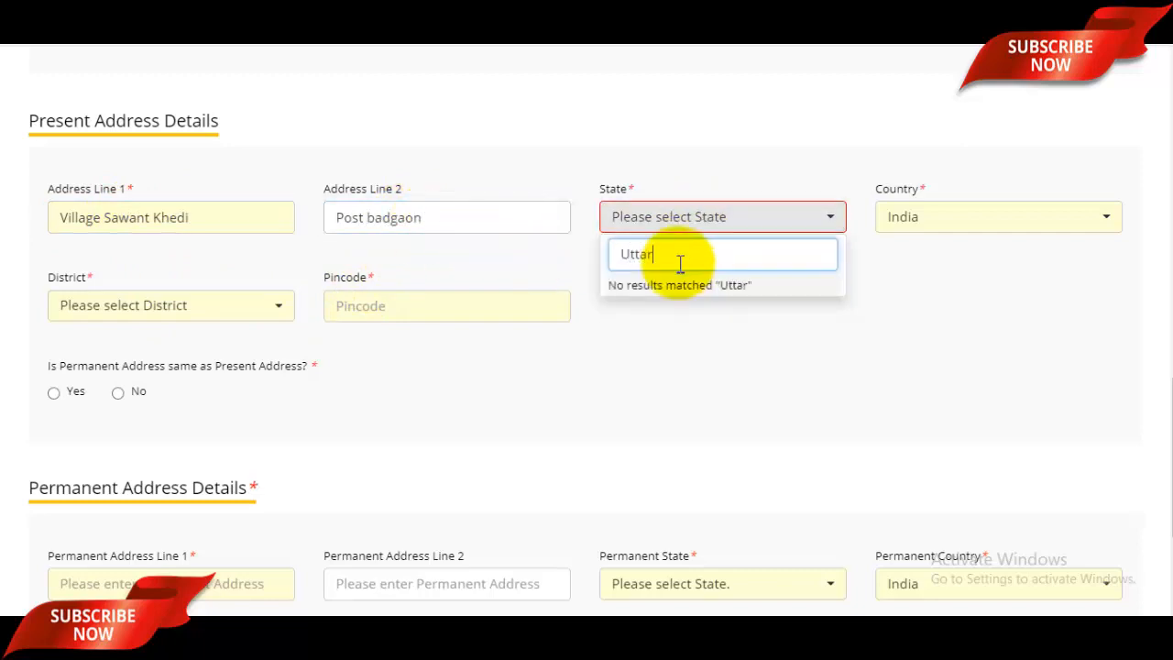
type(" Pradesh")
left_click(944, 330)
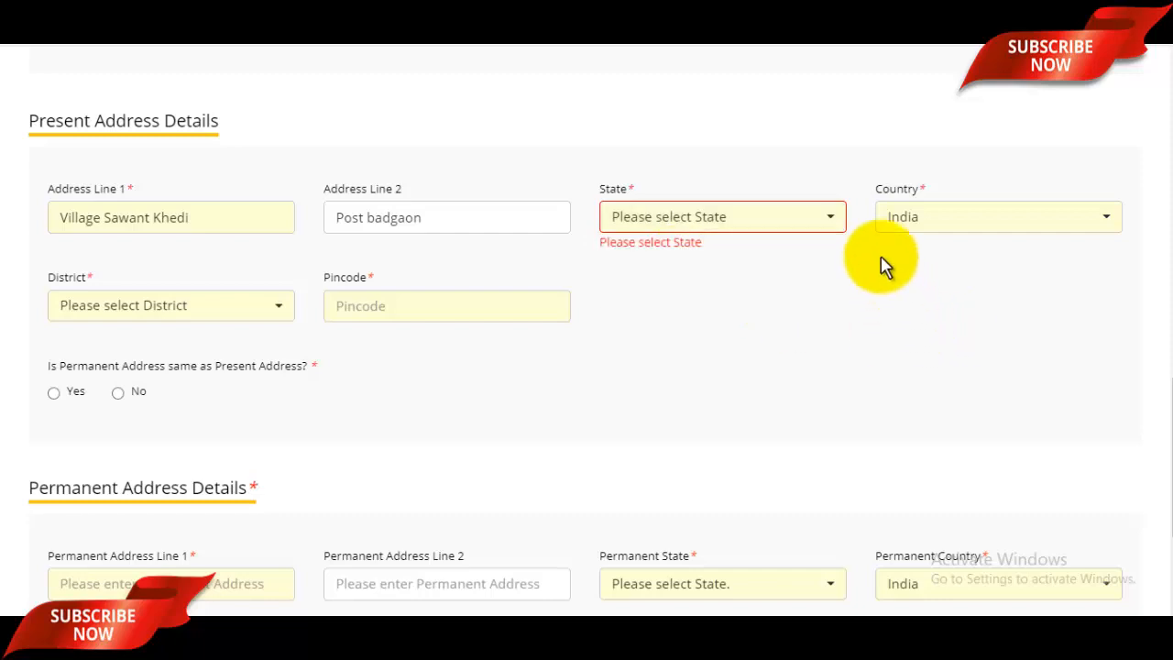
left_click(768, 227)
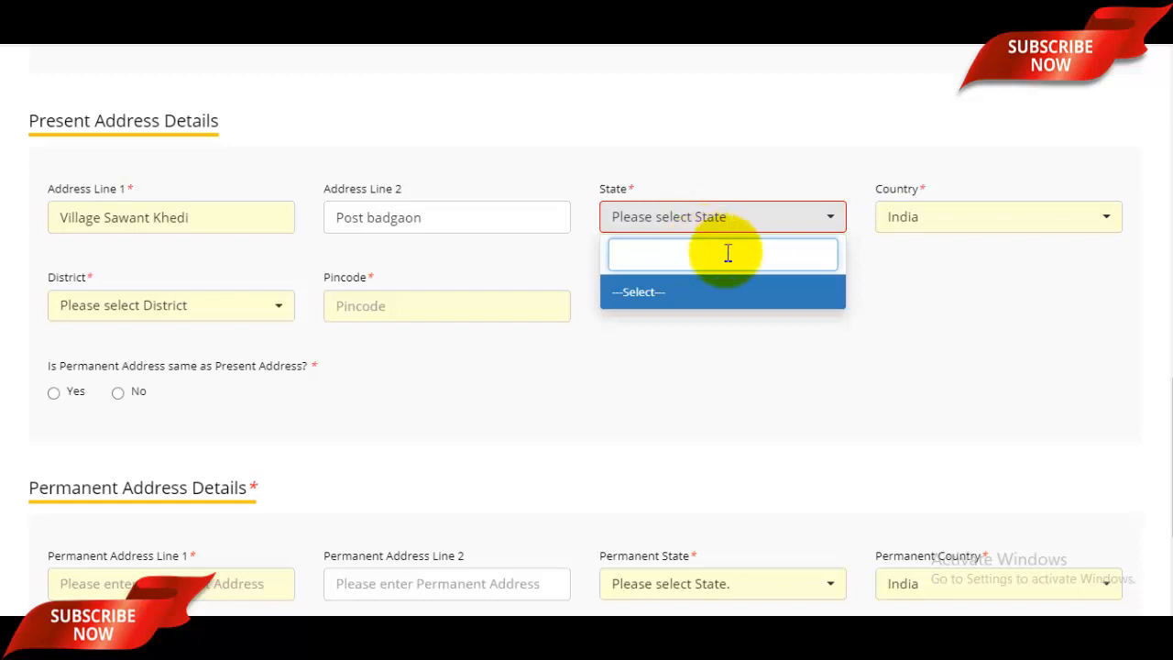
left_click(943, 218)
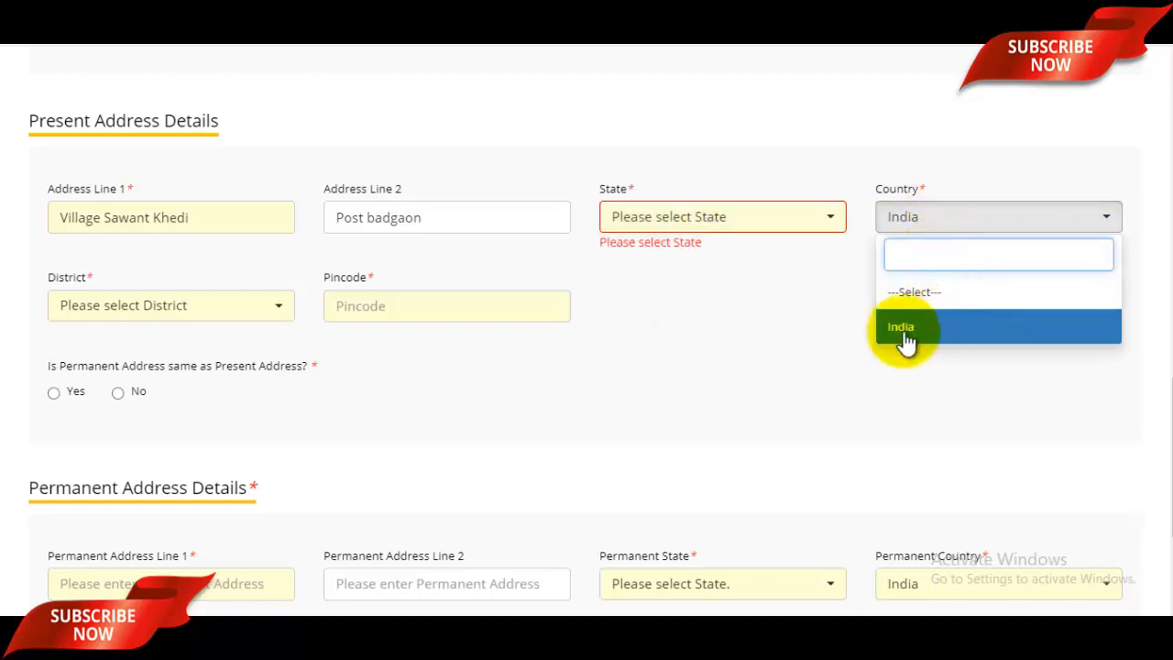
left_click(791, 341)
- Search the district list and enter the pincode
left_click(162, 324)
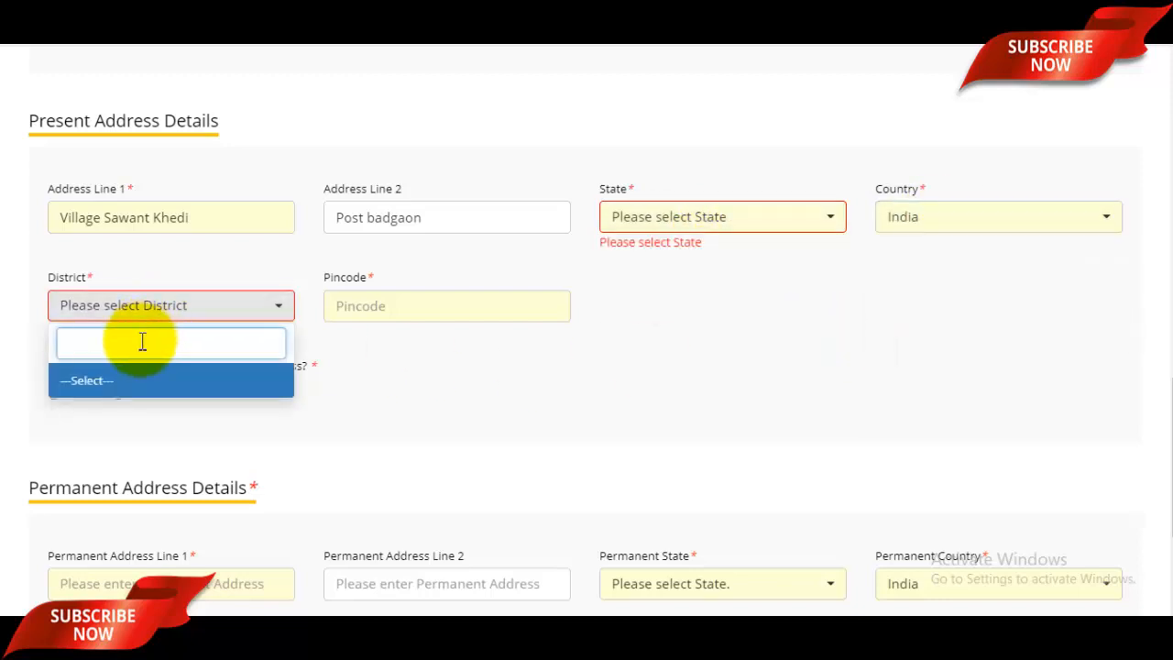
type("sa")
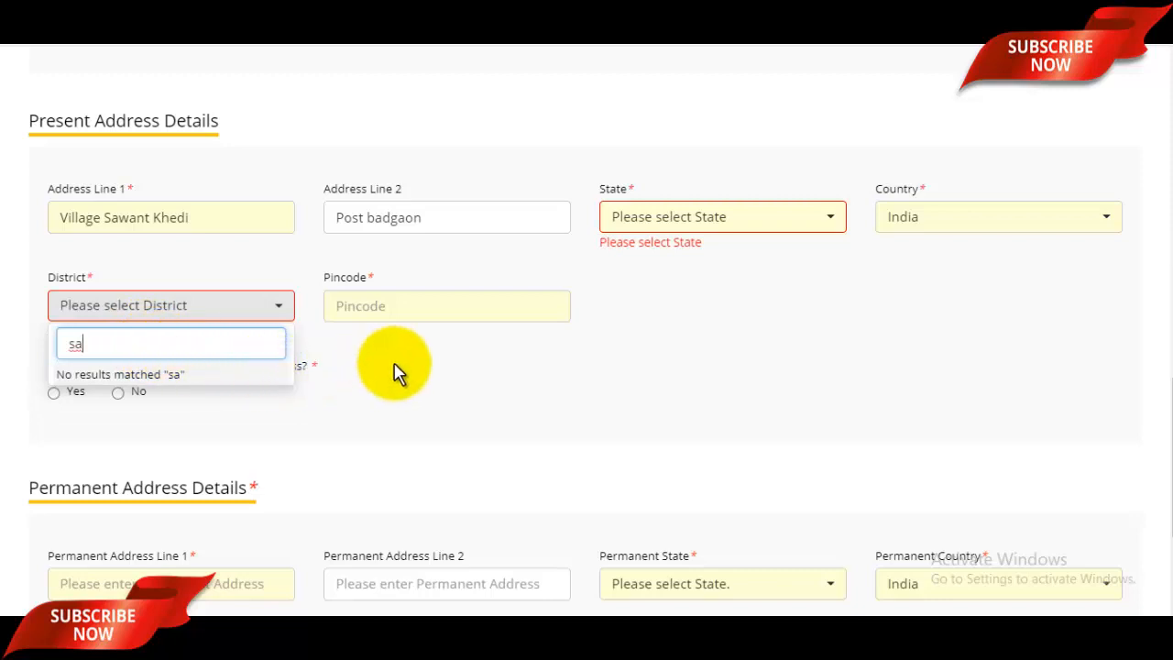
left_click(406, 339)
left_click(395, 304)
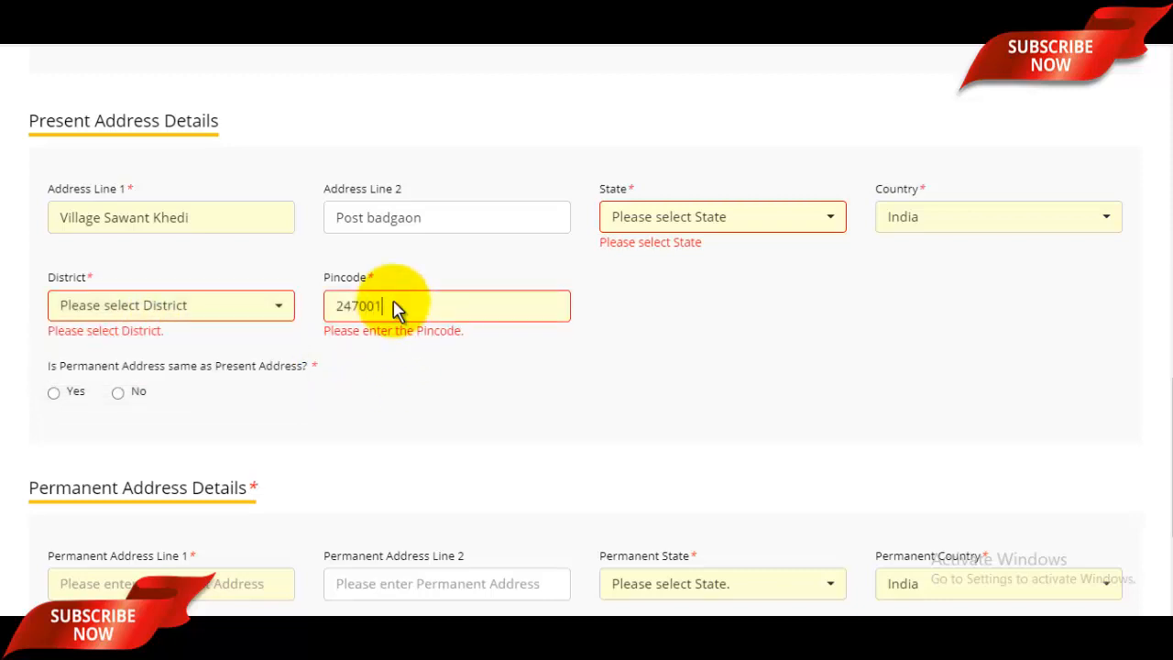
scroll(398, 311, "up", 1)
left_click(646, 376)
scroll(647, 380, "down", 1)
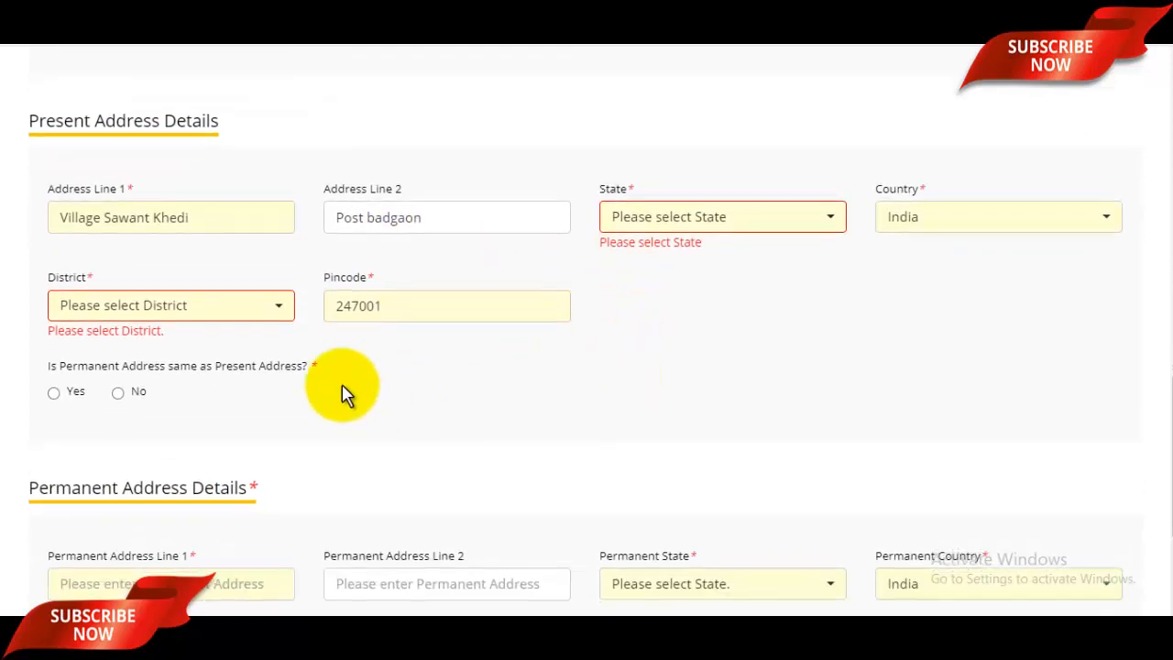
scroll(341, 394, "down", 2)
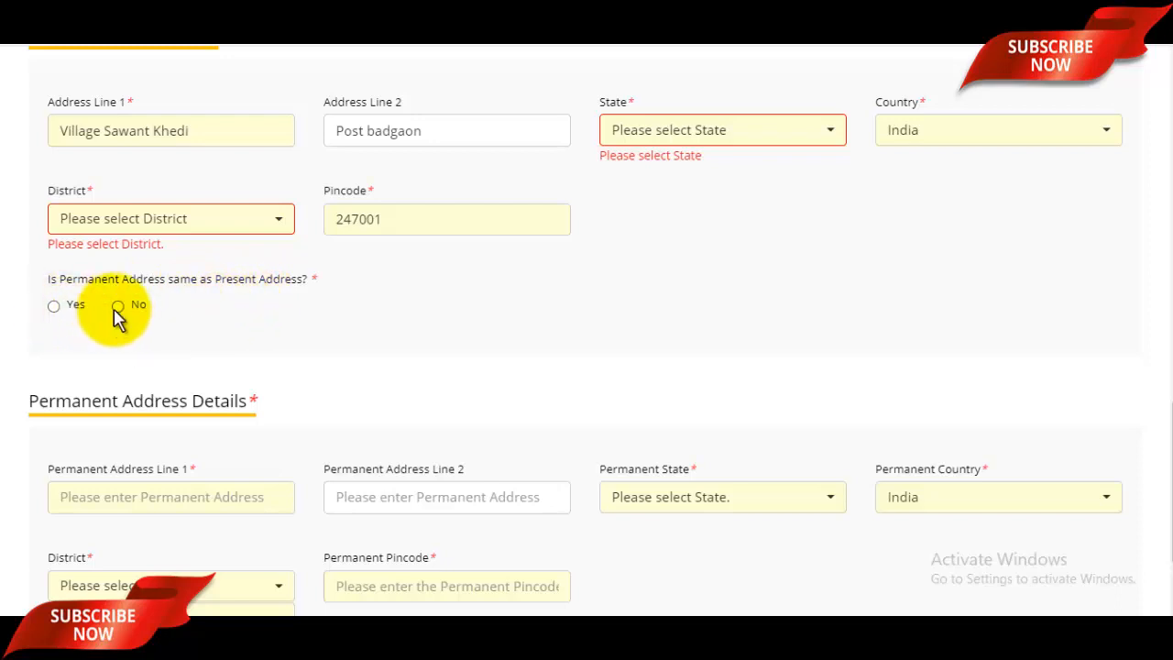
- Make the permanent address the same as present and save the personal details
left_click(53, 308)
scroll(183, 358, "down", 2)
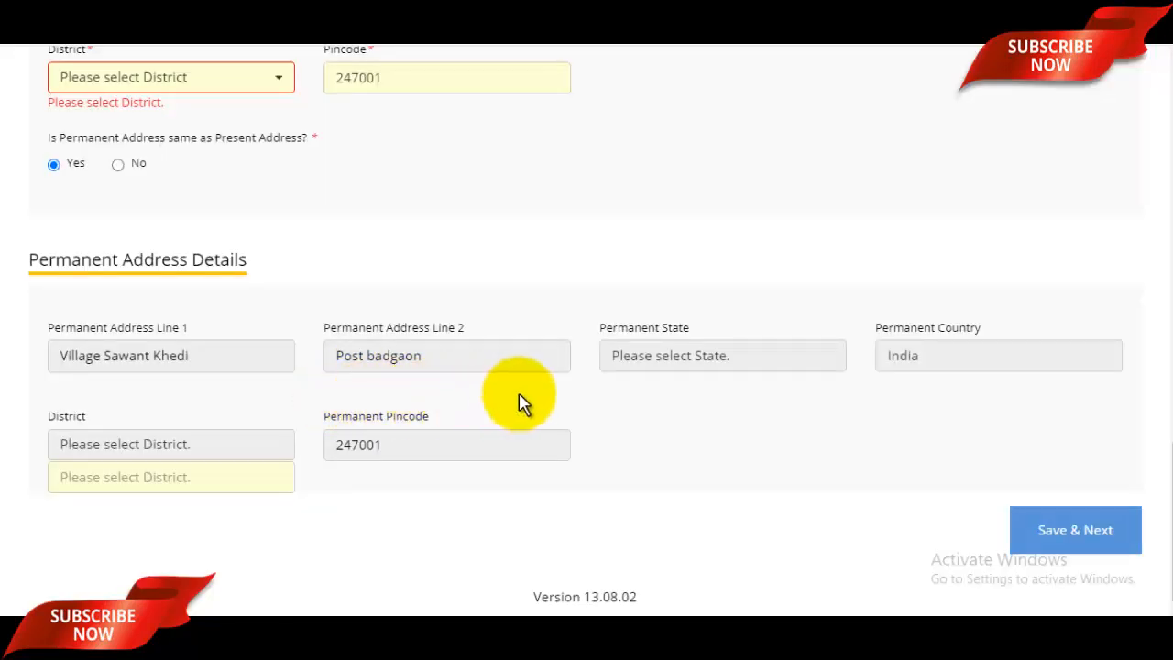
scroll(632, 353, "up", 5)
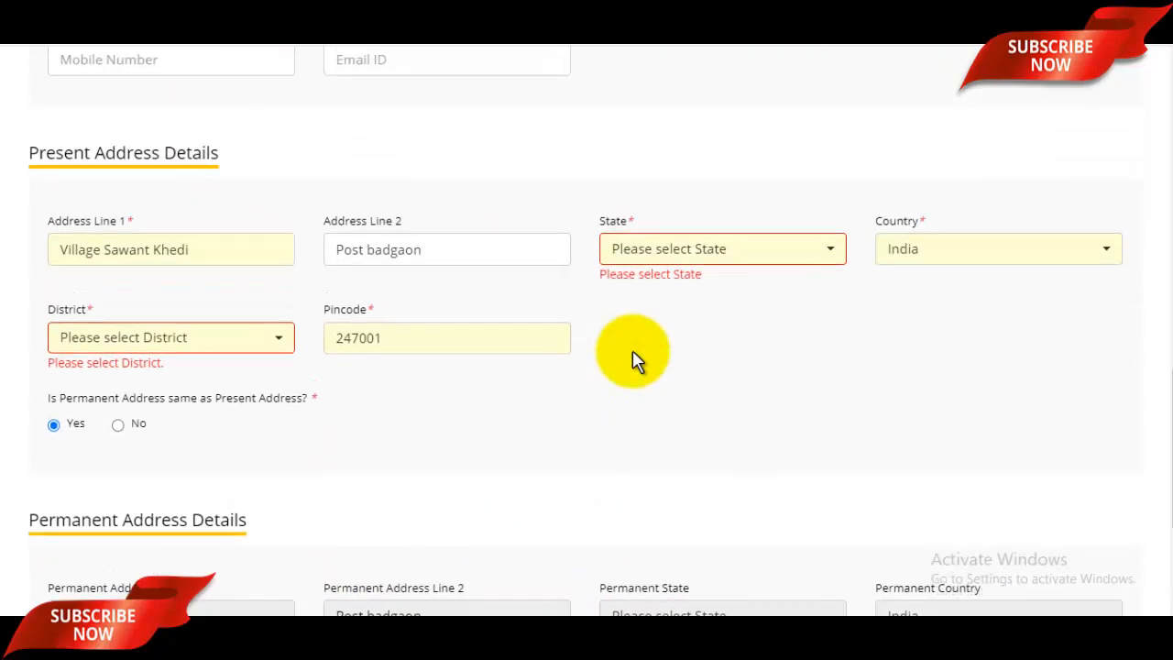
scroll(633, 353, "up", 8)
scroll(632, 357, "down", 13)
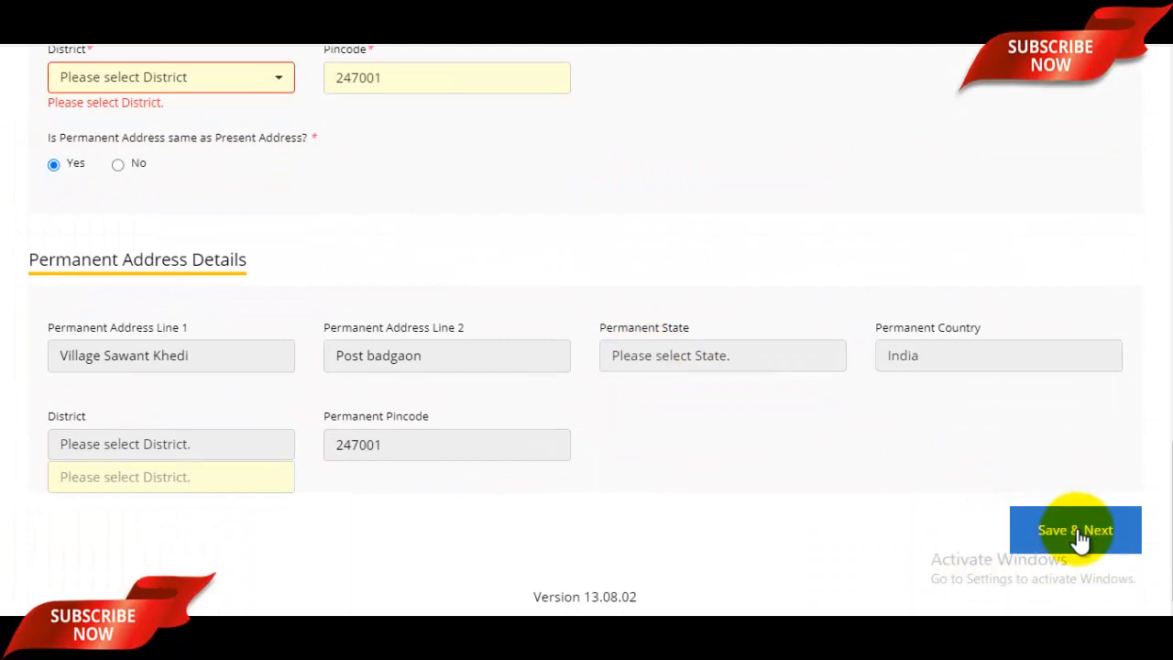
left_click(1077, 536)
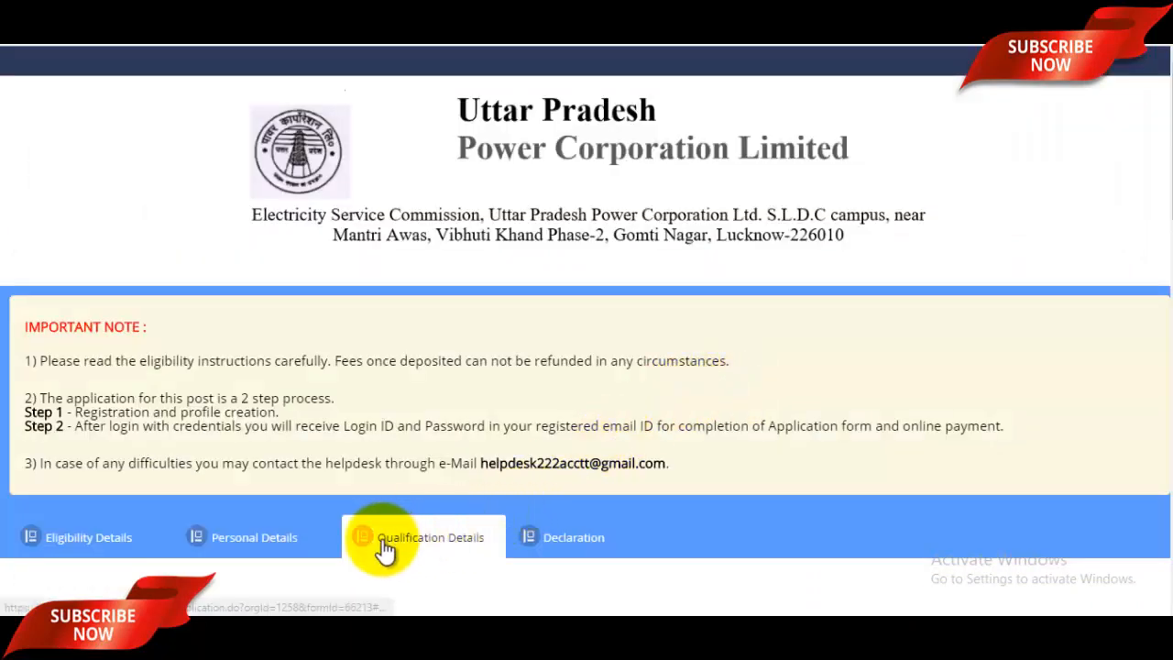
- Enter 10th details: UP Board, RCP Inter Collage, subjects Hindi English Maths Science
scroll(403, 548, "down", 4)
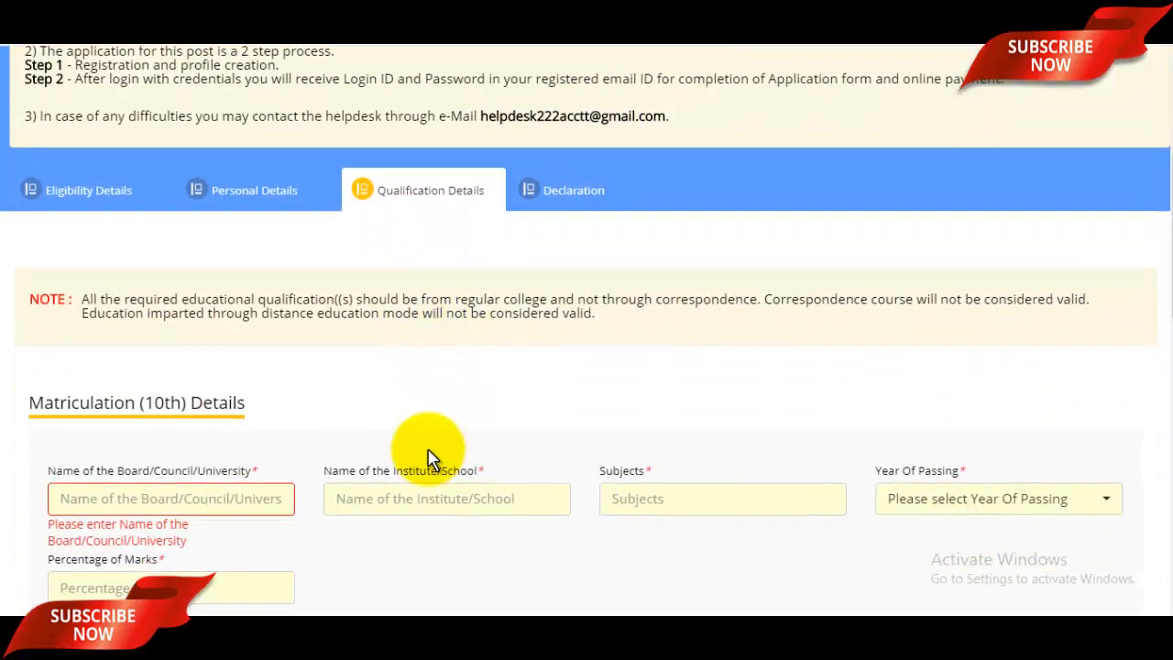
scroll(389, 431, "down", 2)
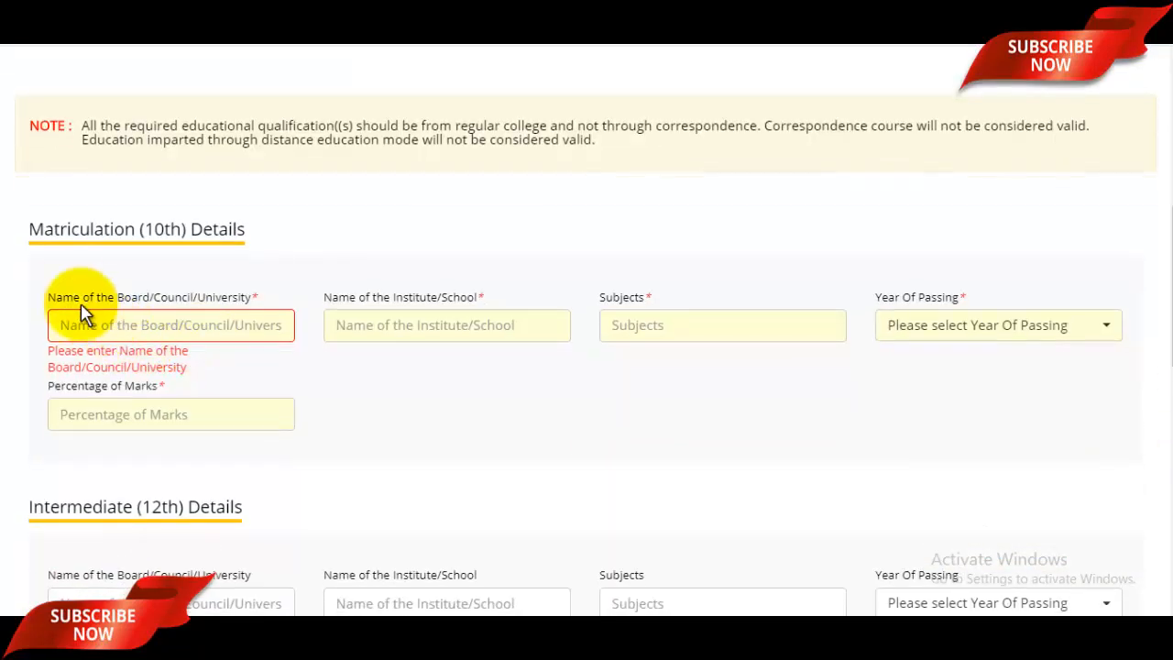
left_click_drag(55, 297, 119, 307)
left_click(157, 325)
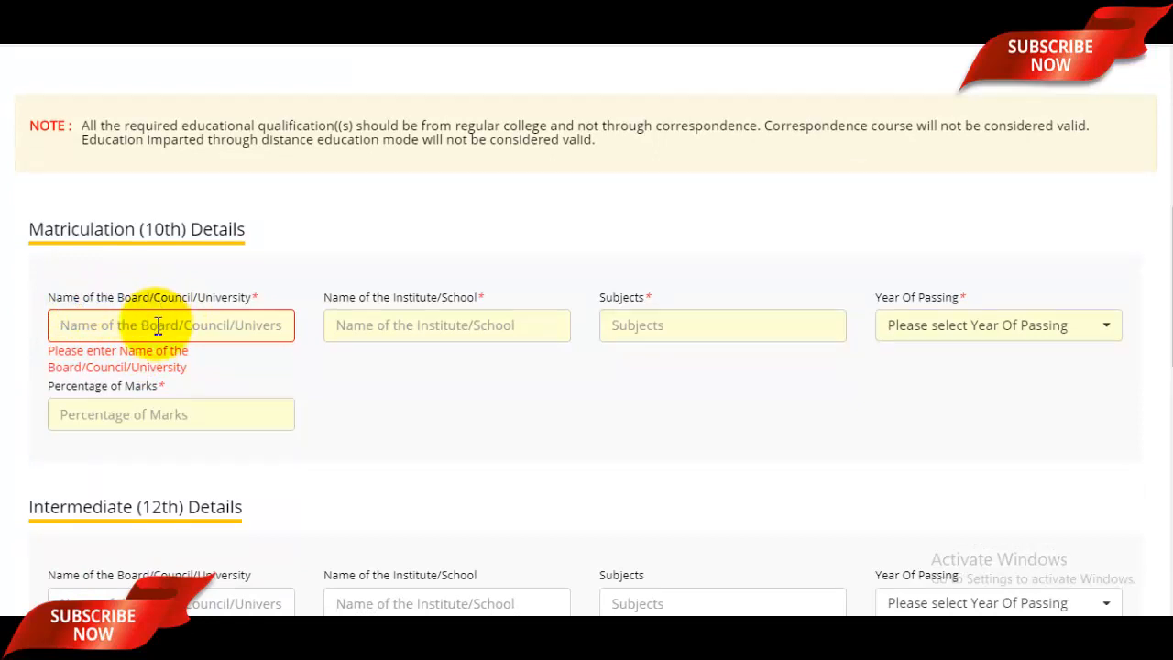
type("UP Board")
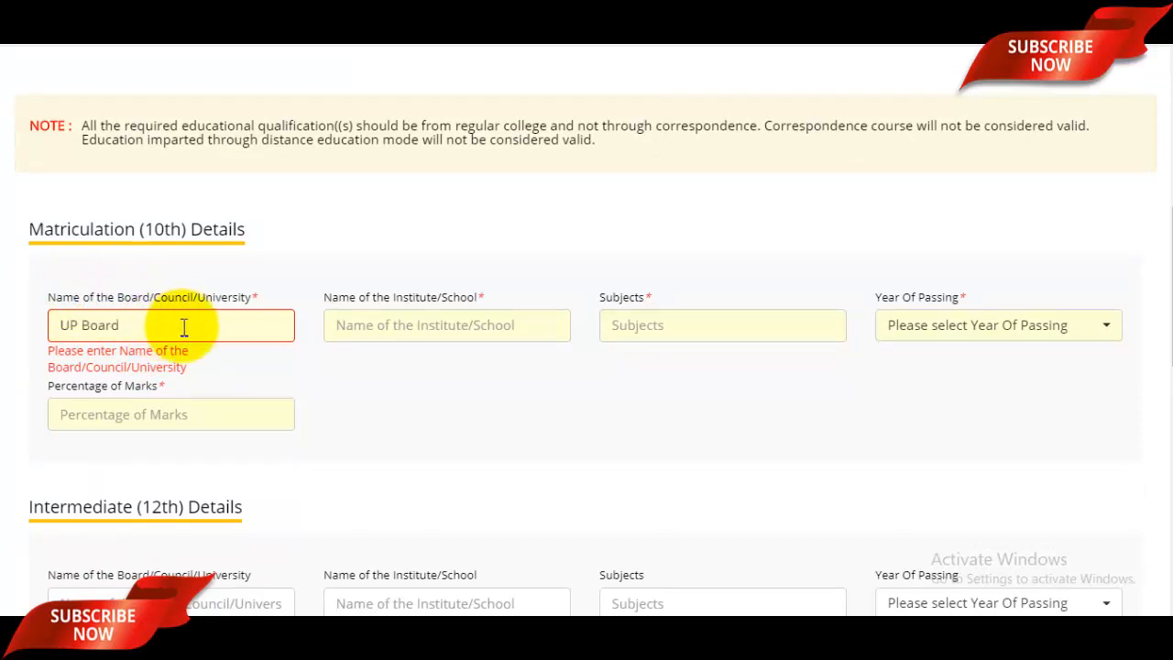
left_click(421, 337)
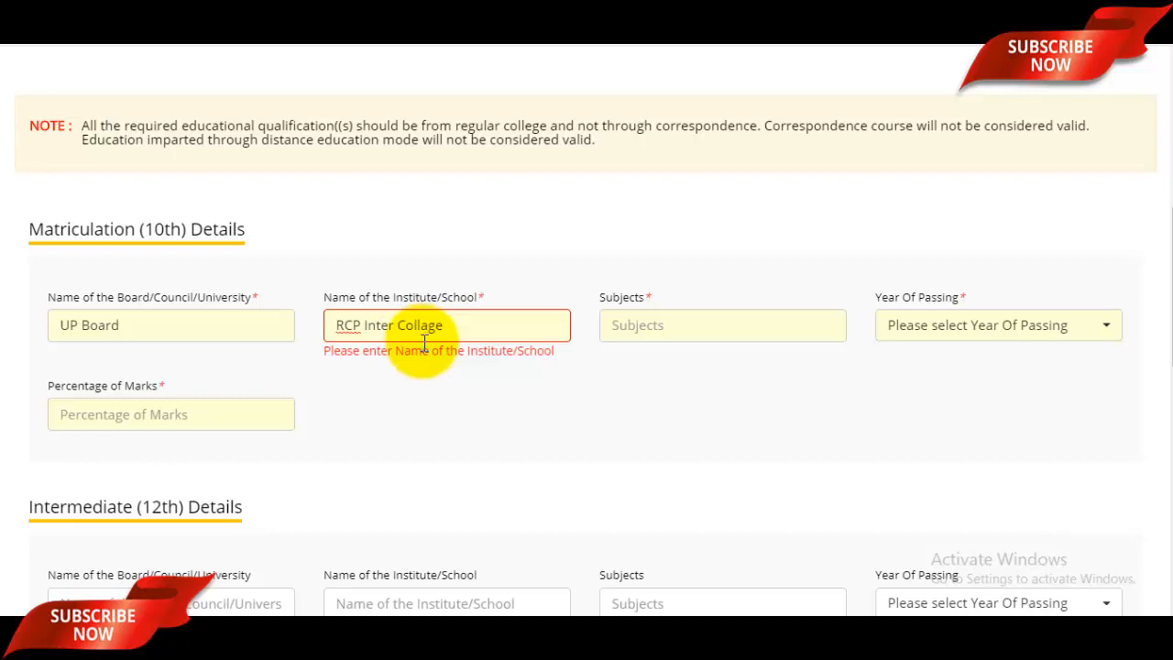
left_click(662, 328)
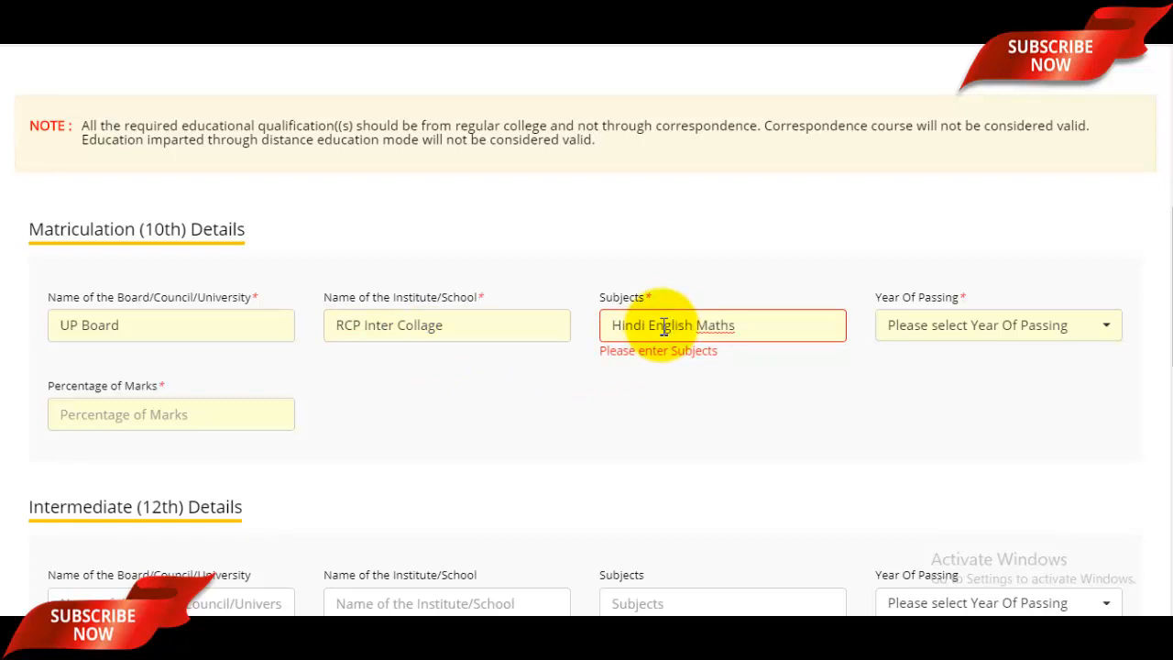
type("Hindi English Maths Science")
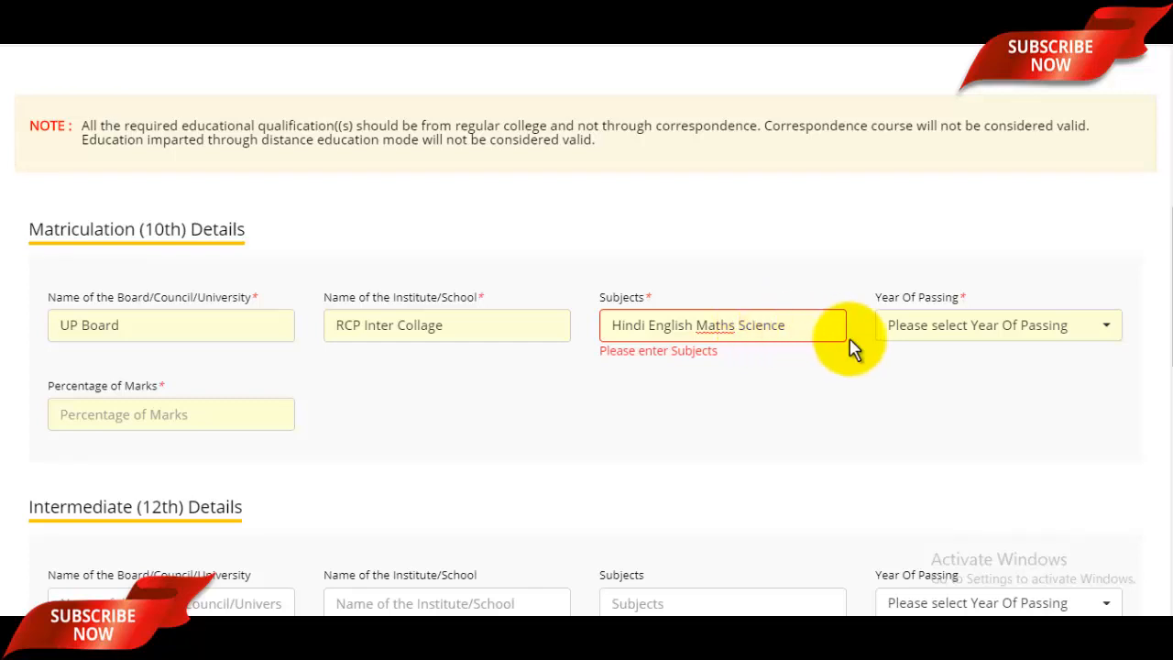
- Set the 10th passing year to 2012 with 95.25 percent marks
left_click(933, 339)
scroll(935, 481, "down", 12)
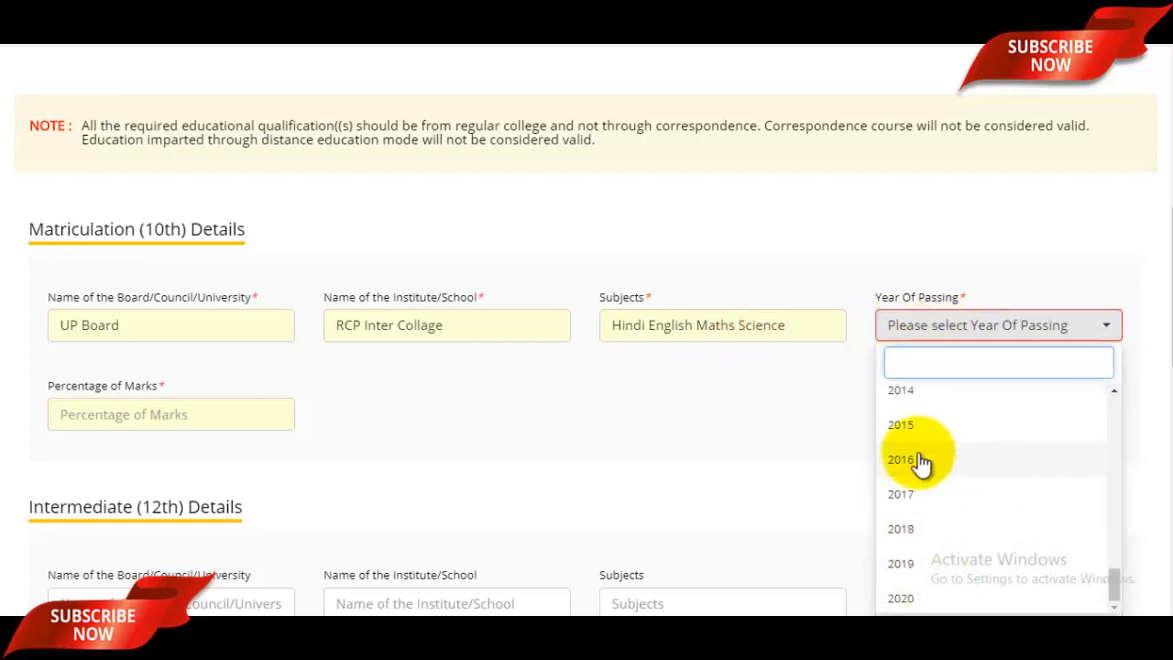
scroll(930, 453, "up", 1)
left_click(910, 417)
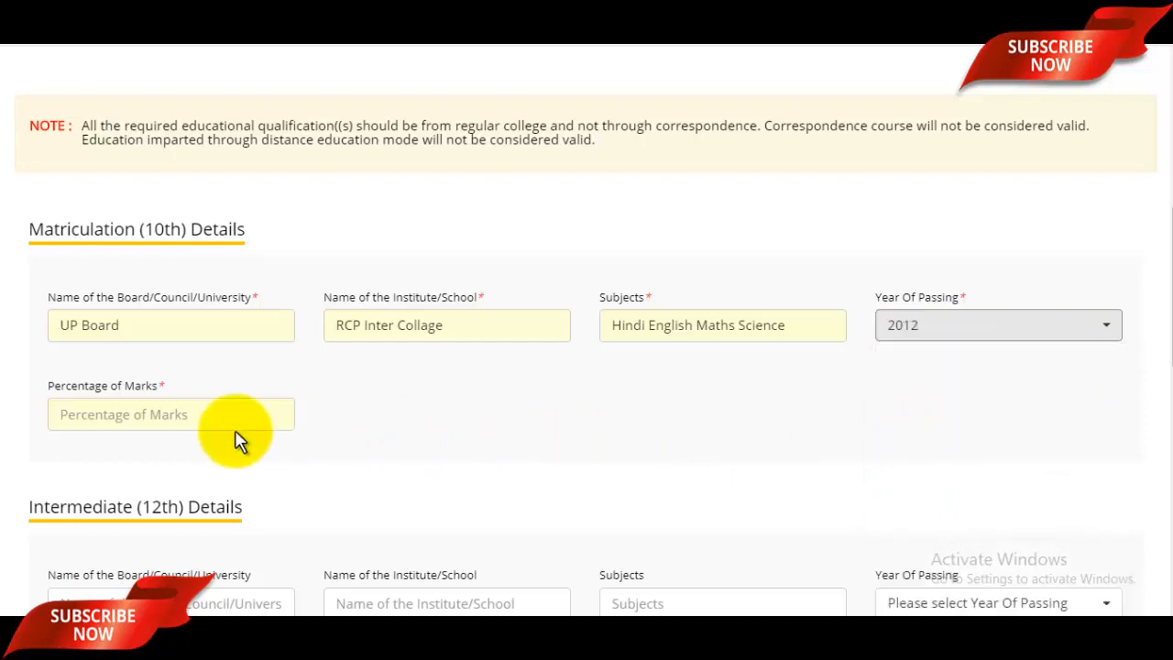
left_click(123, 411)
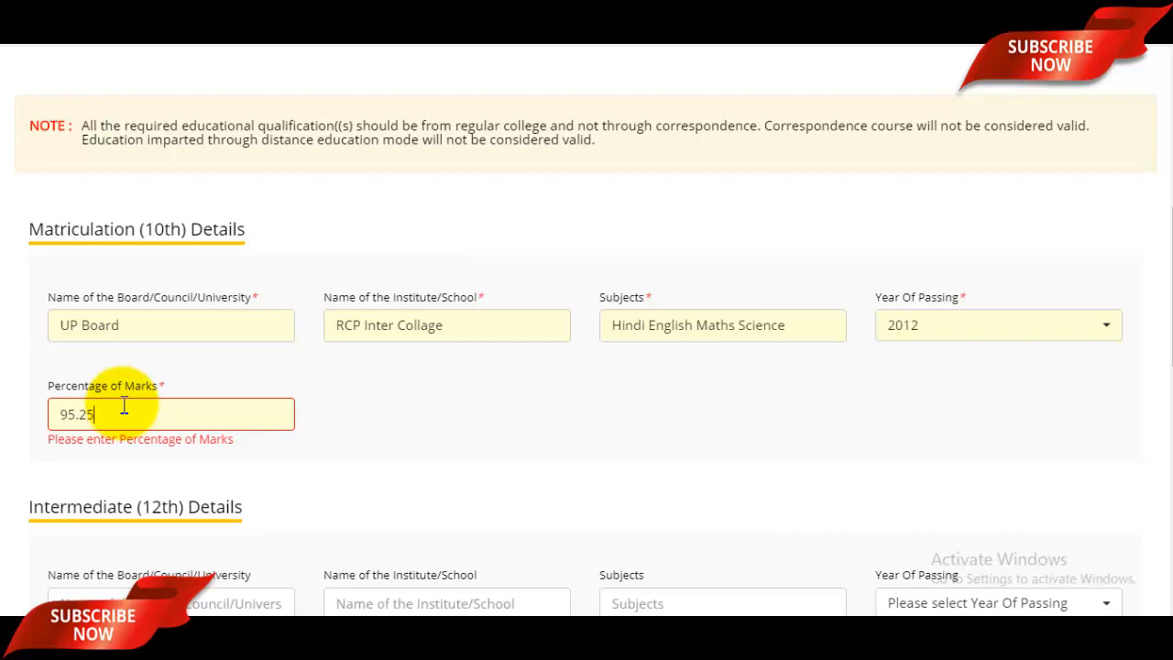
left_click(439, 449)
- Enter 12th board, institute and subjects PCB, passed 2014 with 96.58 percent
scroll(448, 424, "down", 3)
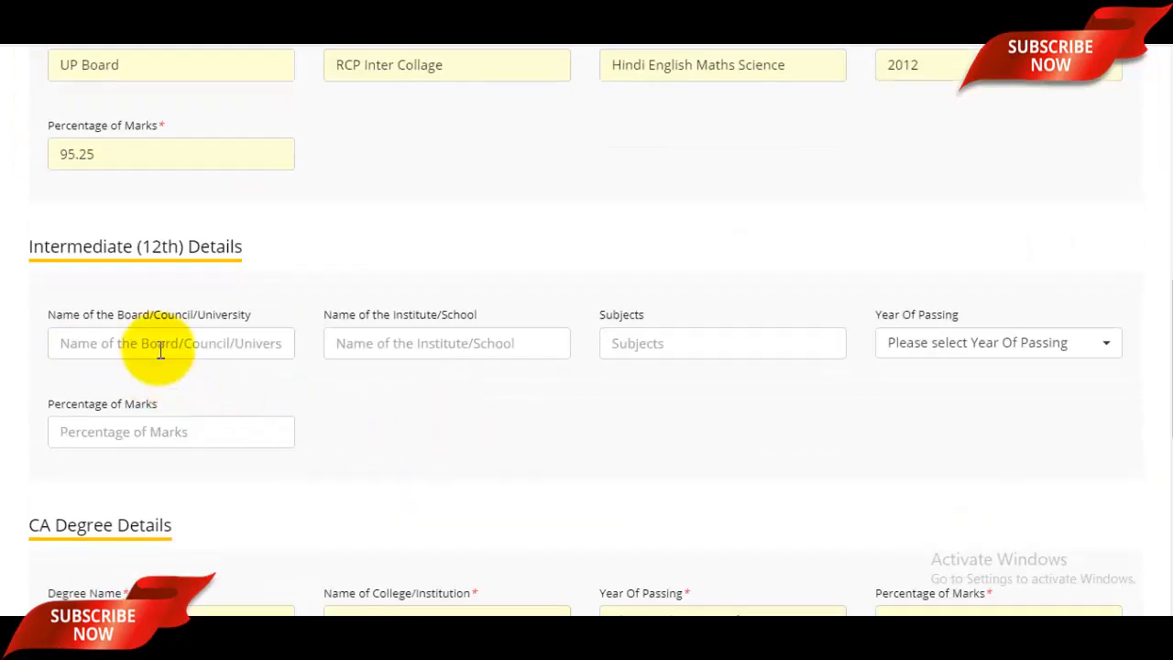
left_click(160, 350)
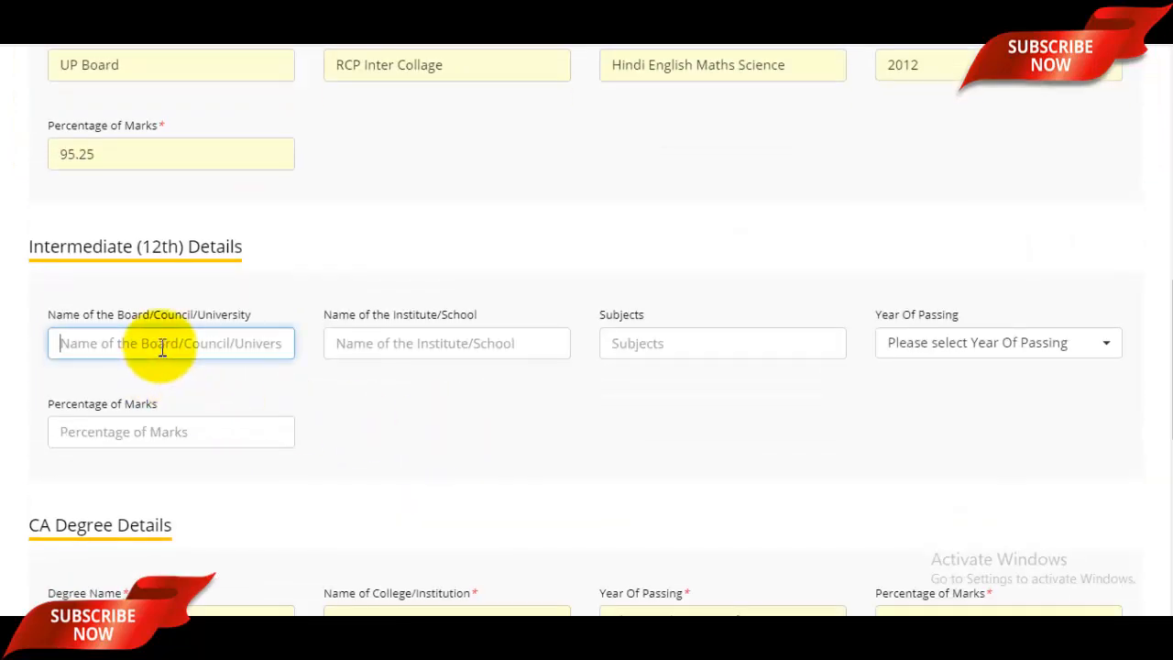
left_click(477, 345)
left_click(706, 357)
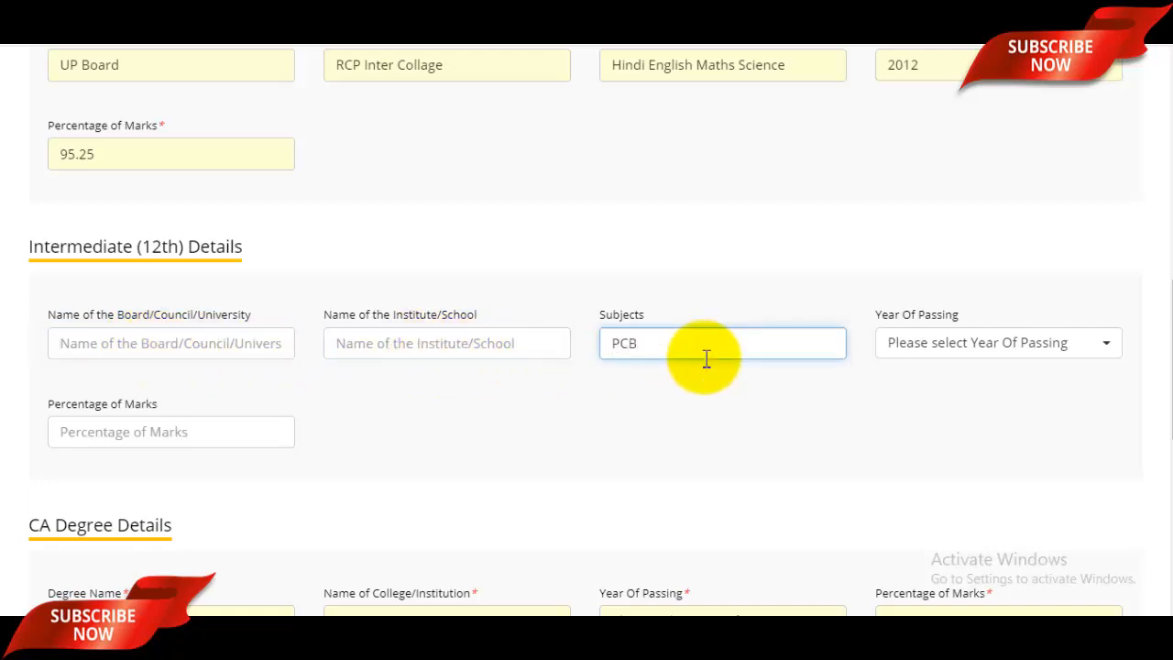
left_click(995, 357)
scroll(969, 217, "down", 5)
scroll(969, 217, "up", 1)
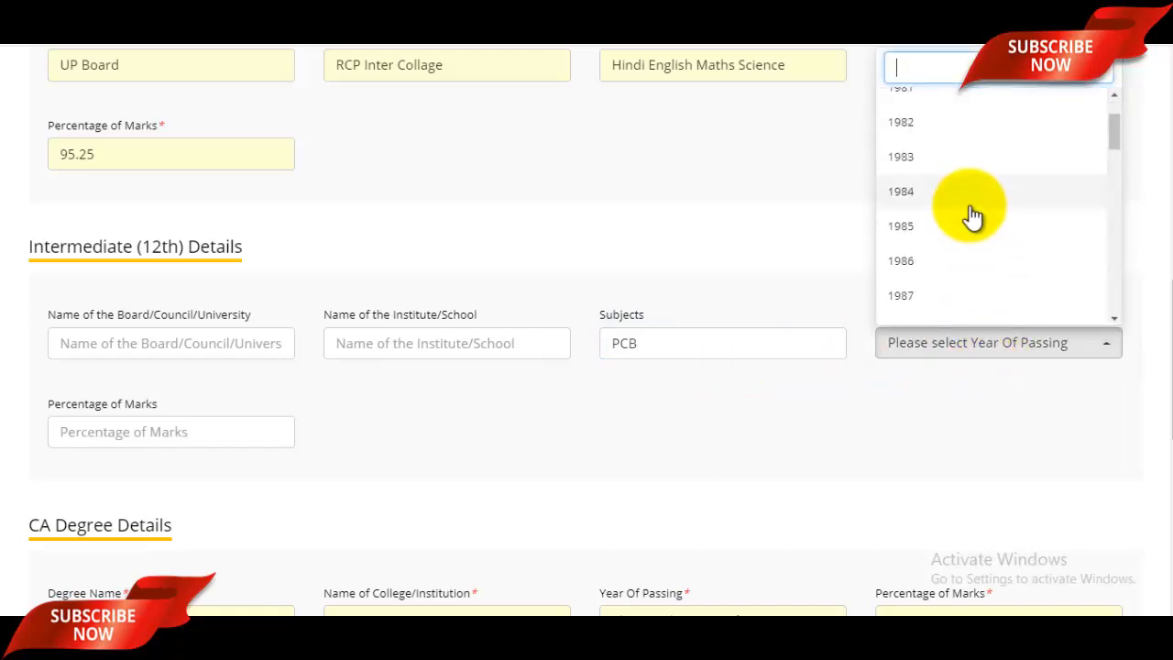
type("2014")
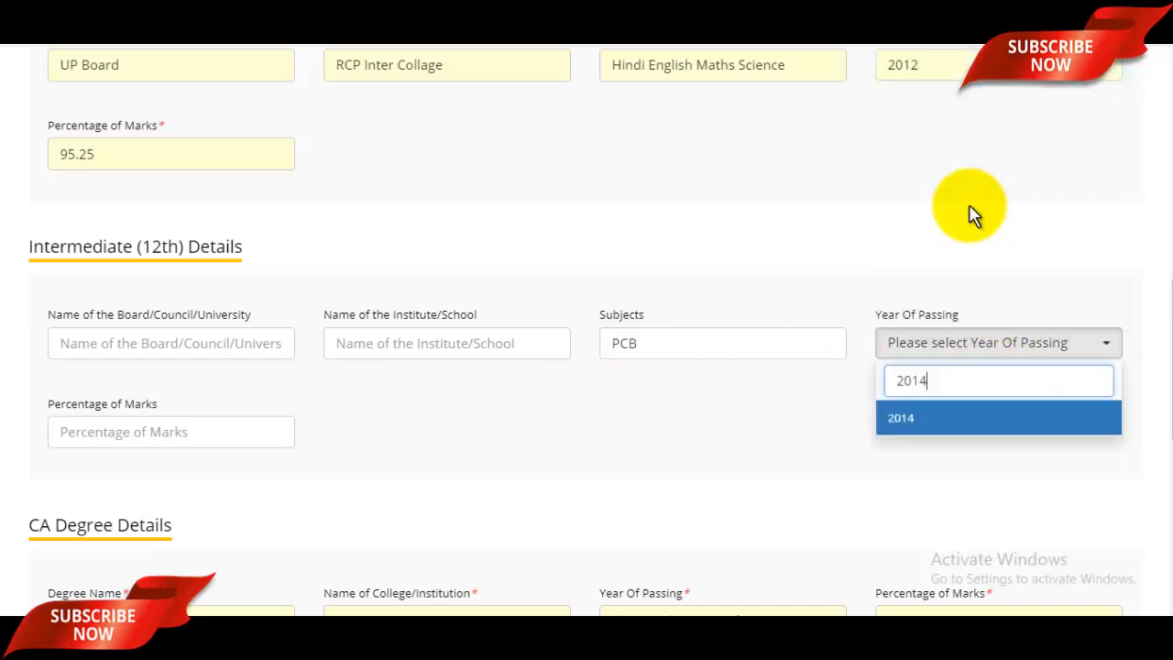
left_click(932, 442)
left_click(213, 433)
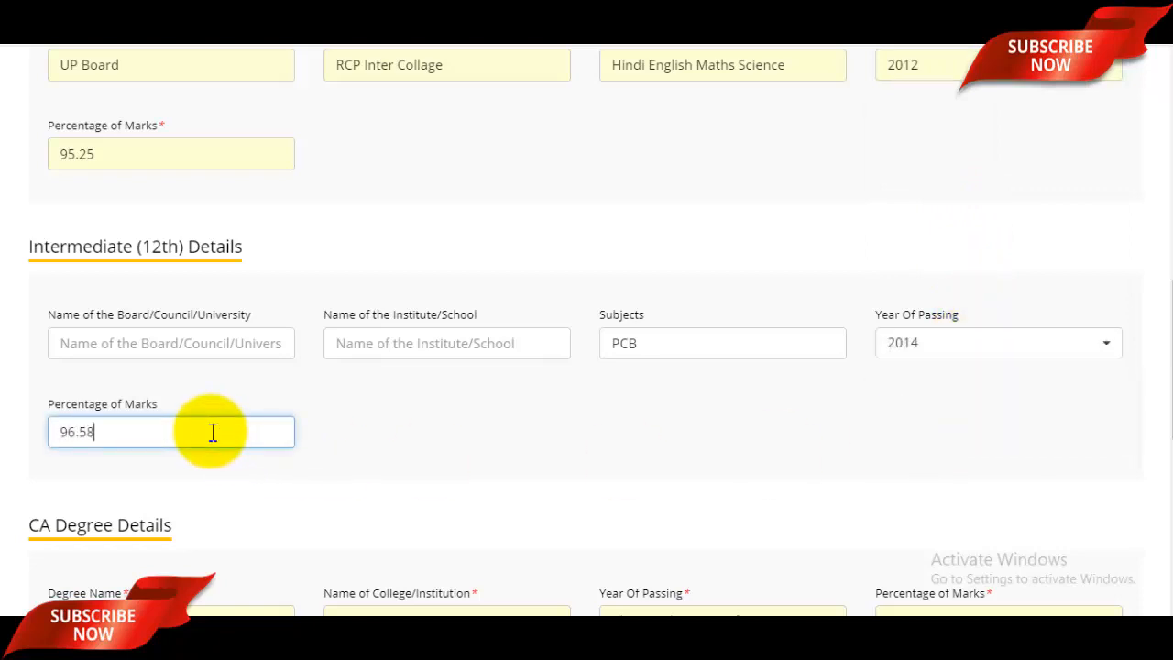
left_click(438, 420)
- Choose Chartered Accountant as the degree, institution CCSU, year 2016, percentage 94.58
scroll(204, 412, "down", 3)
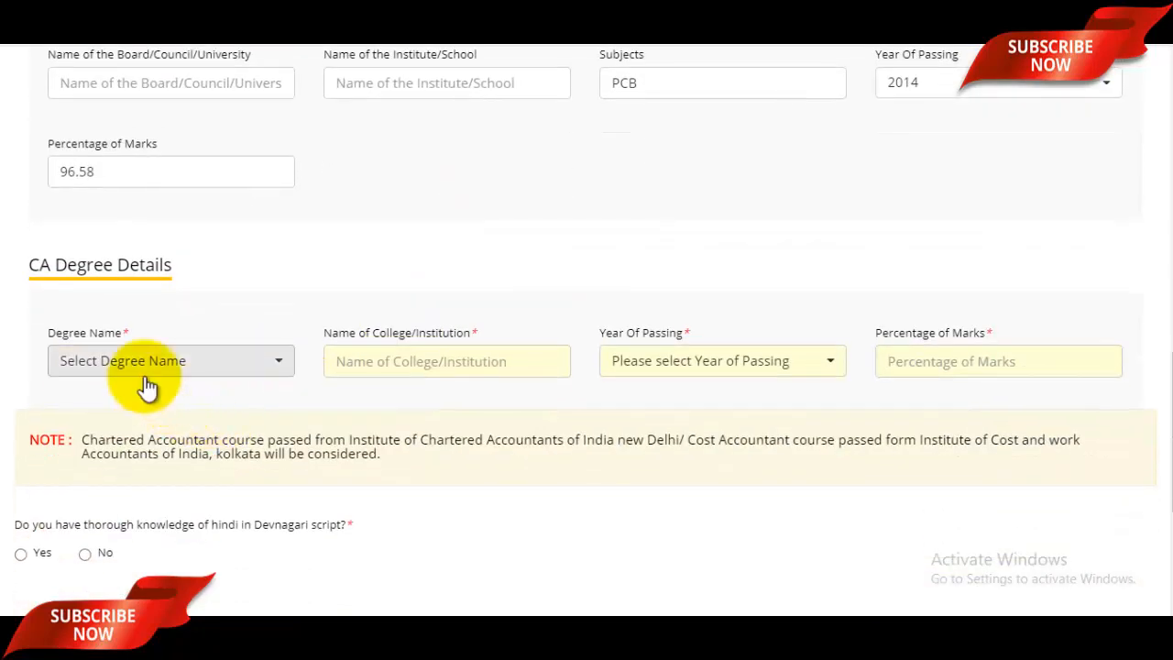
left_click(218, 369)
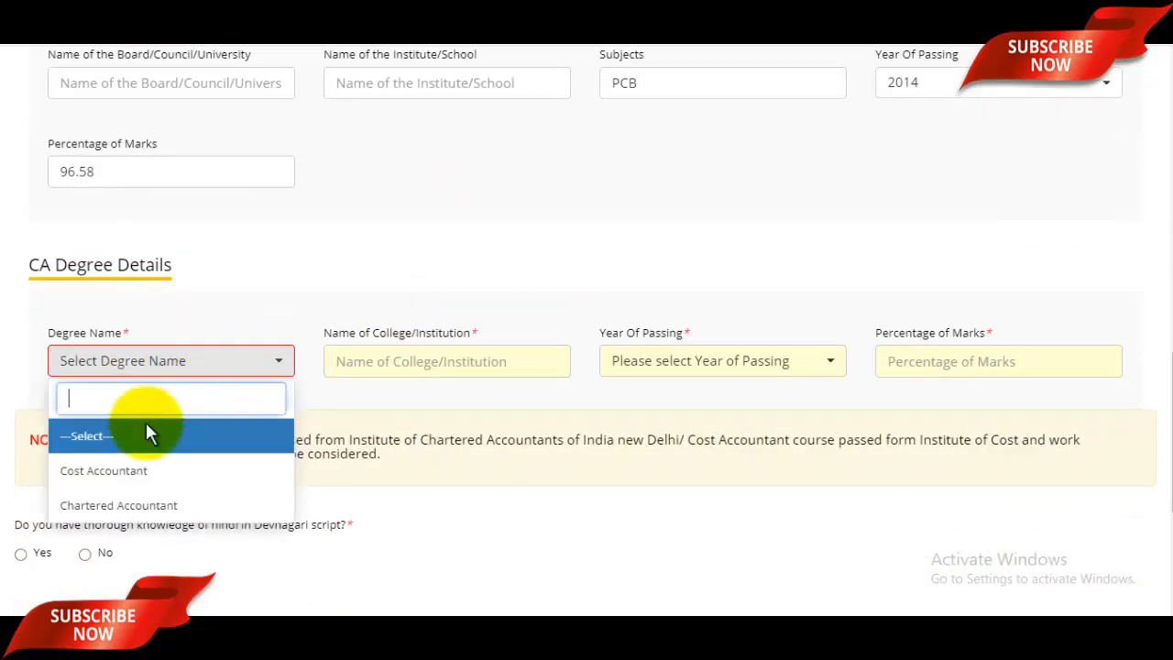
left_click(127, 515)
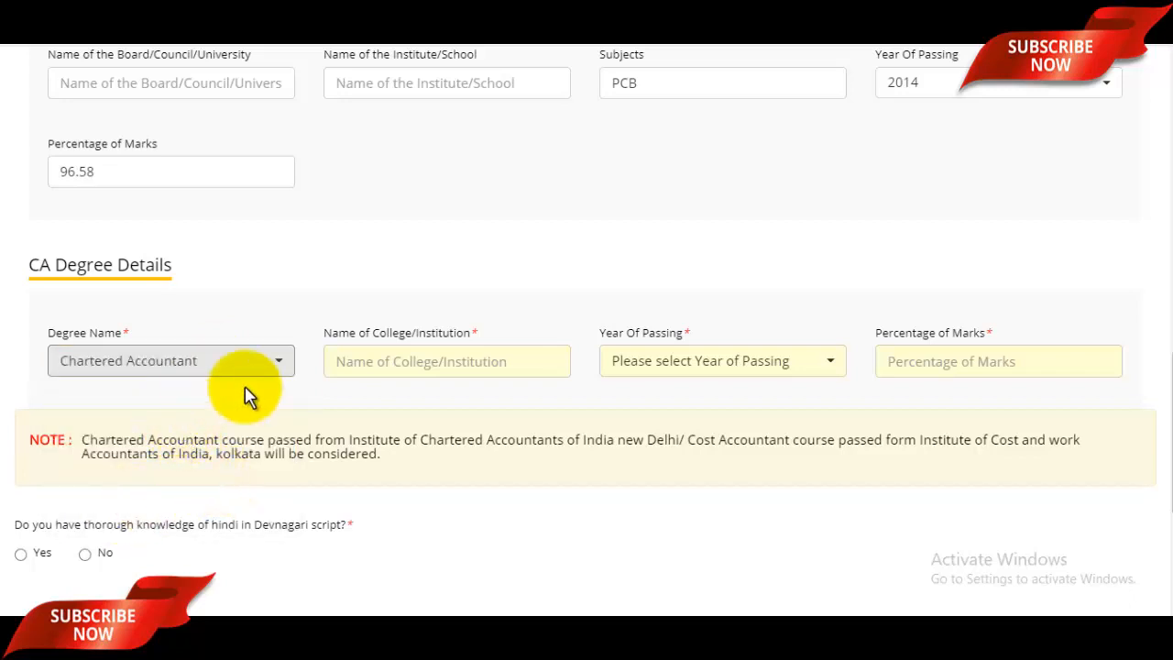
left_click(456, 359)
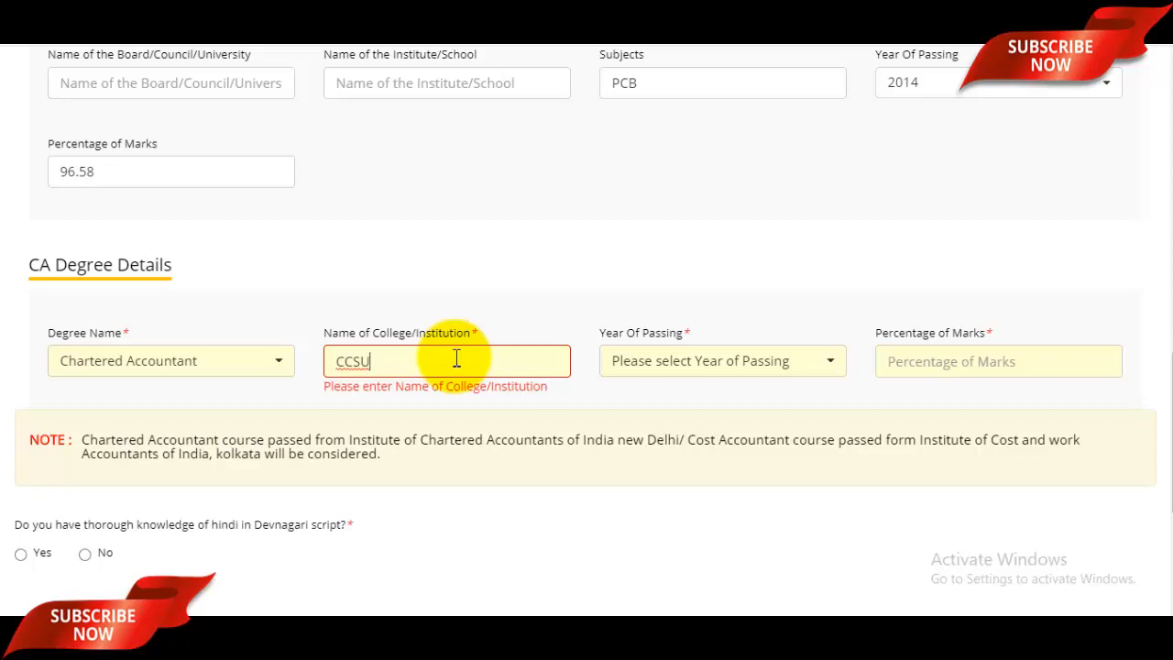
left_click(749, 367)
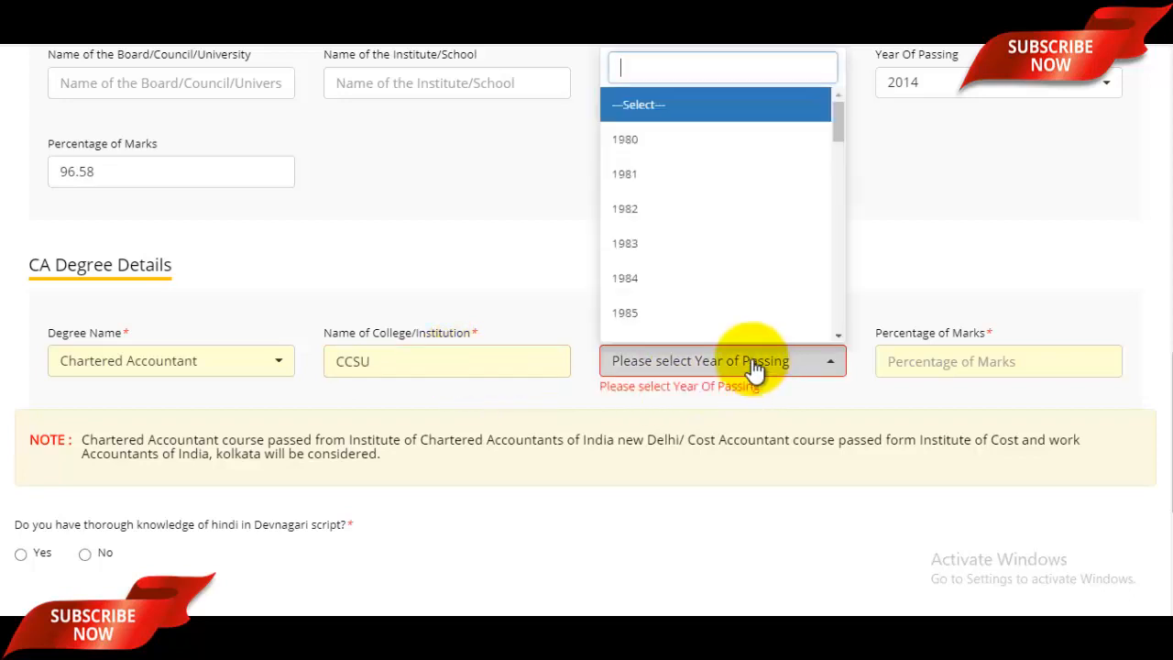
type("201")
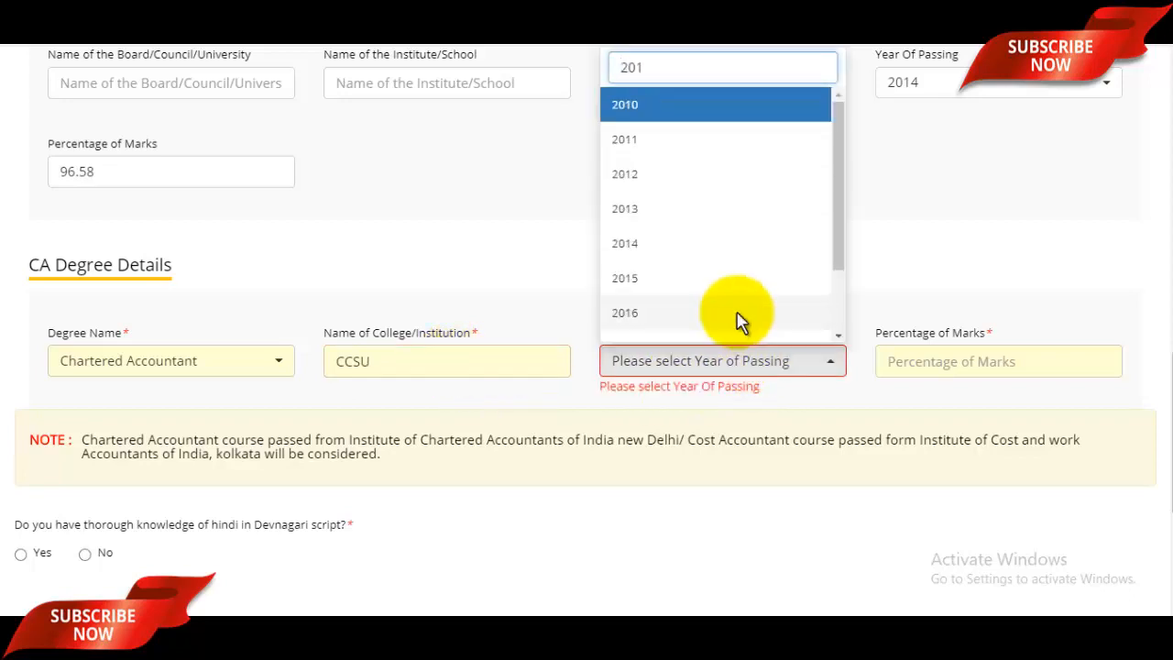
type("6")
left_click(733, 437)
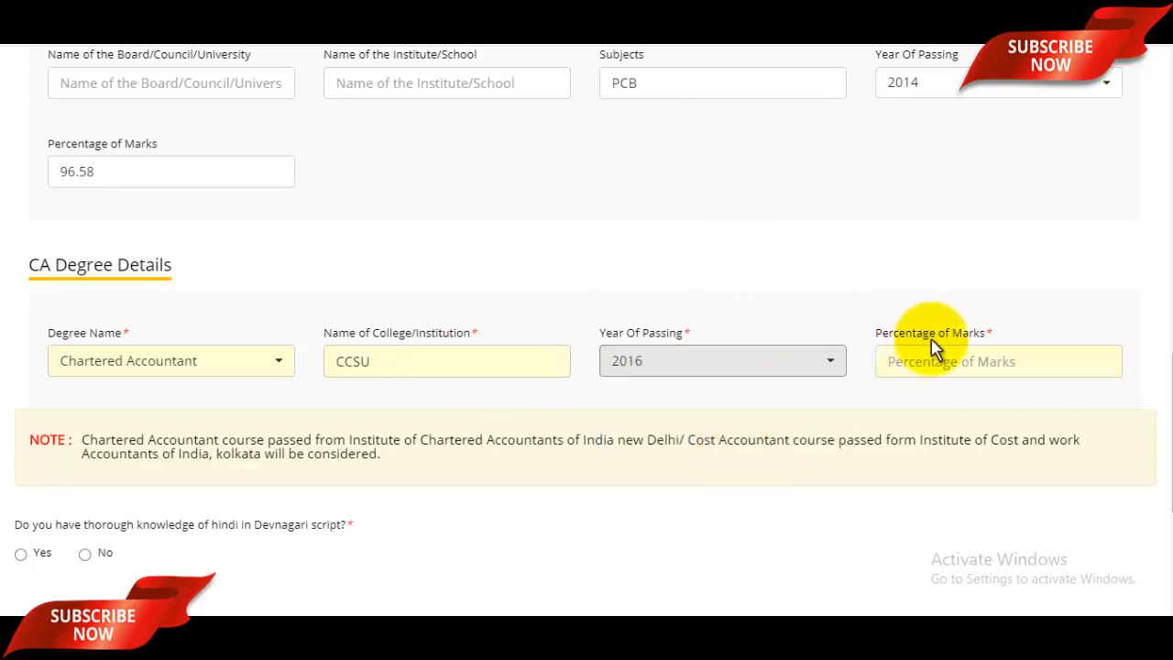
left_click(942, 362)
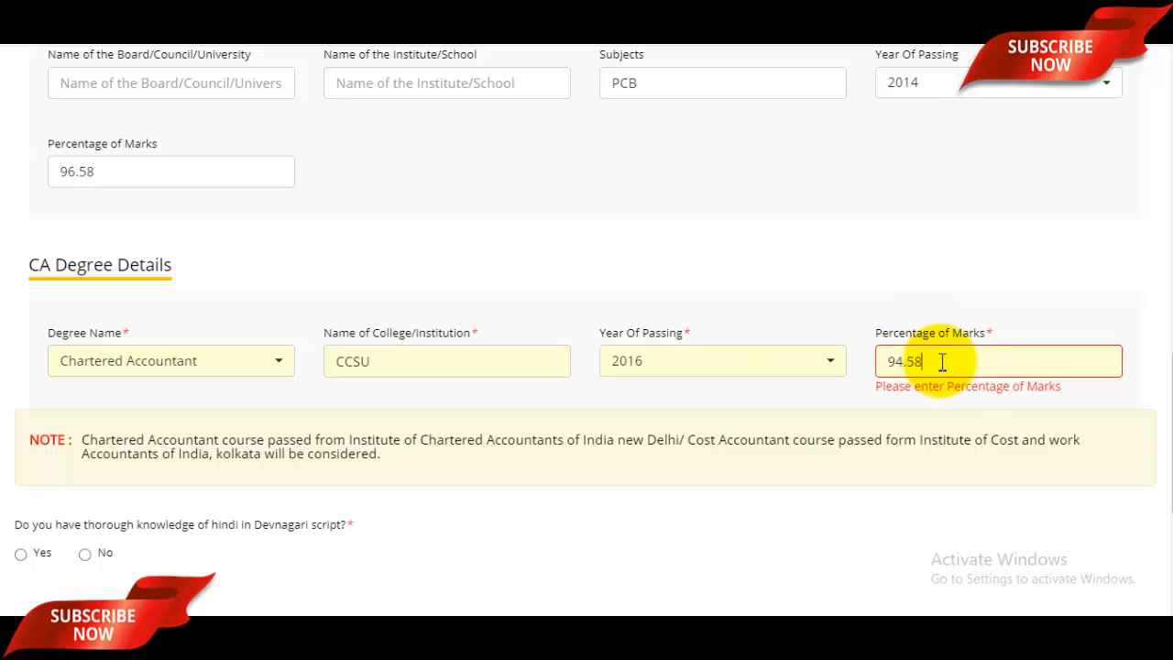
left_click(804, 317)
scroll(521, 343, "down", 2)
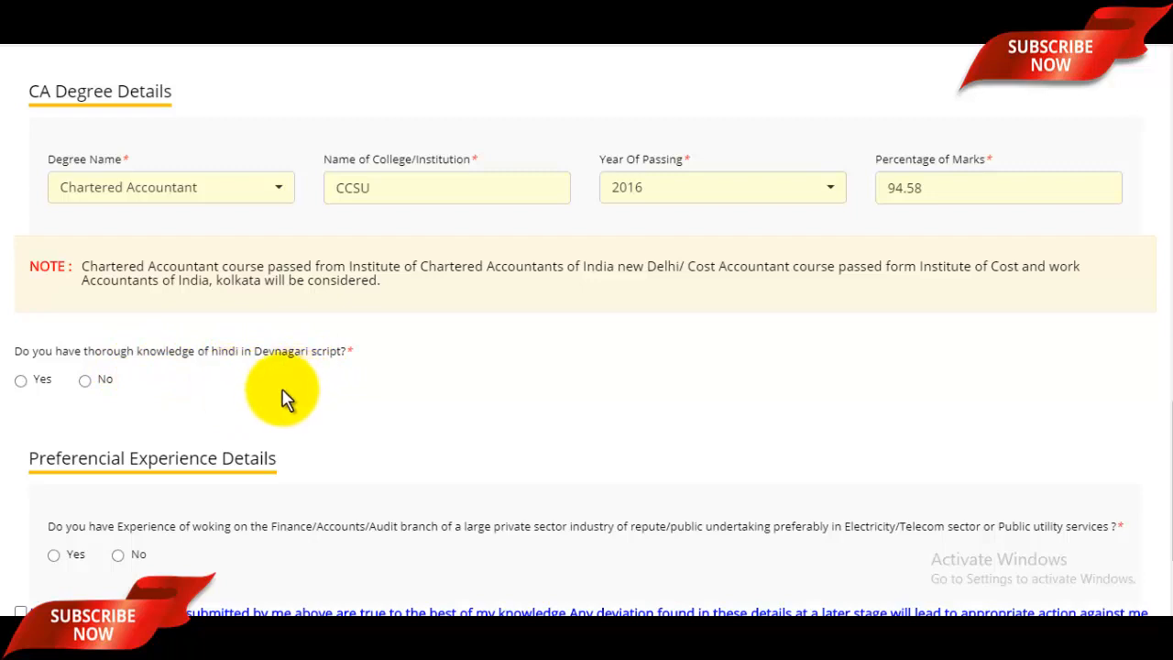
- Answer Yes to knowing Hindi in Devnagari and No to preferential experience
left_click(20, 380)
scroll(315, 424, "down", 2)
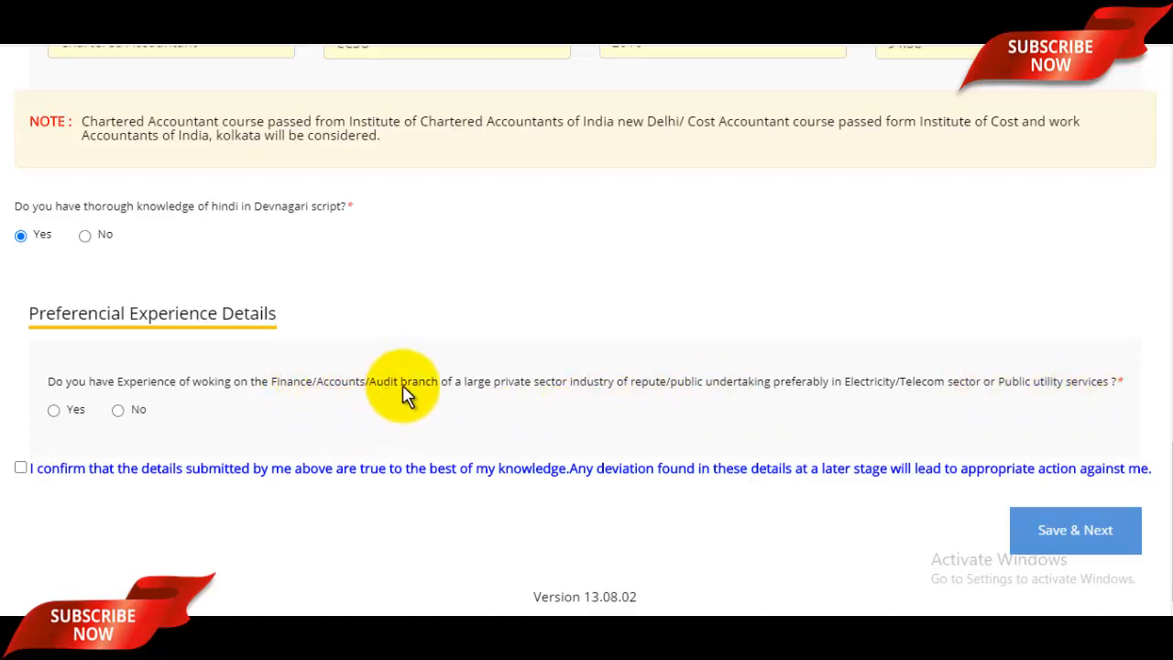
left_click(117, 409)
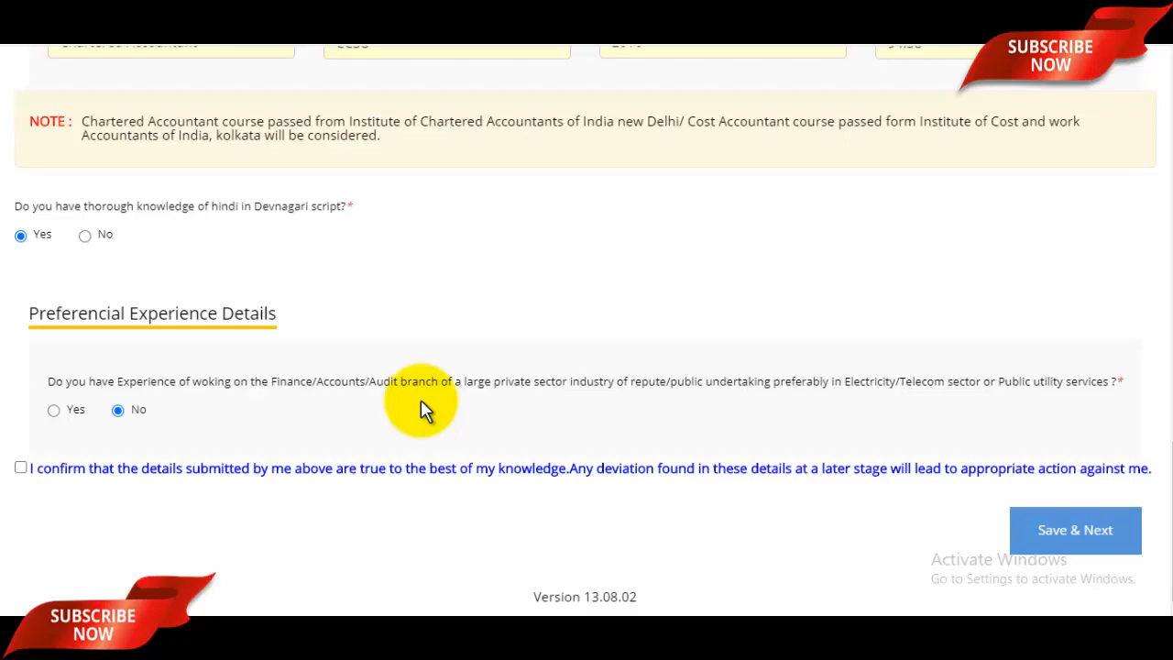
scroll(421, 409, "up", 5)
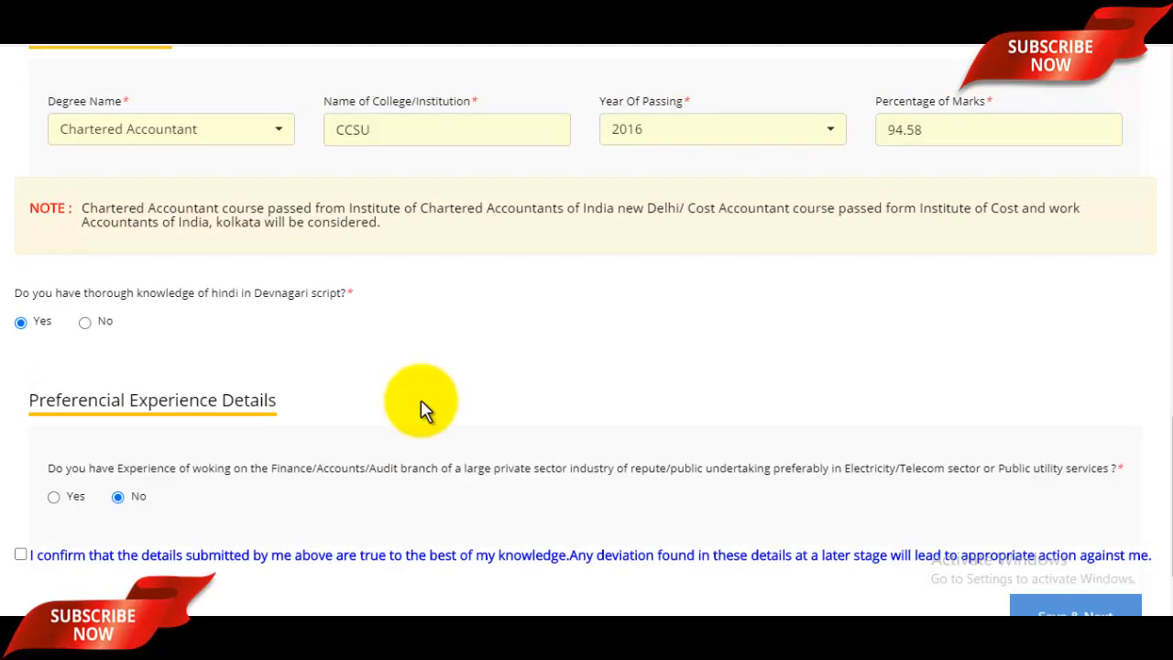
scroll(422, 410, "down", 5)
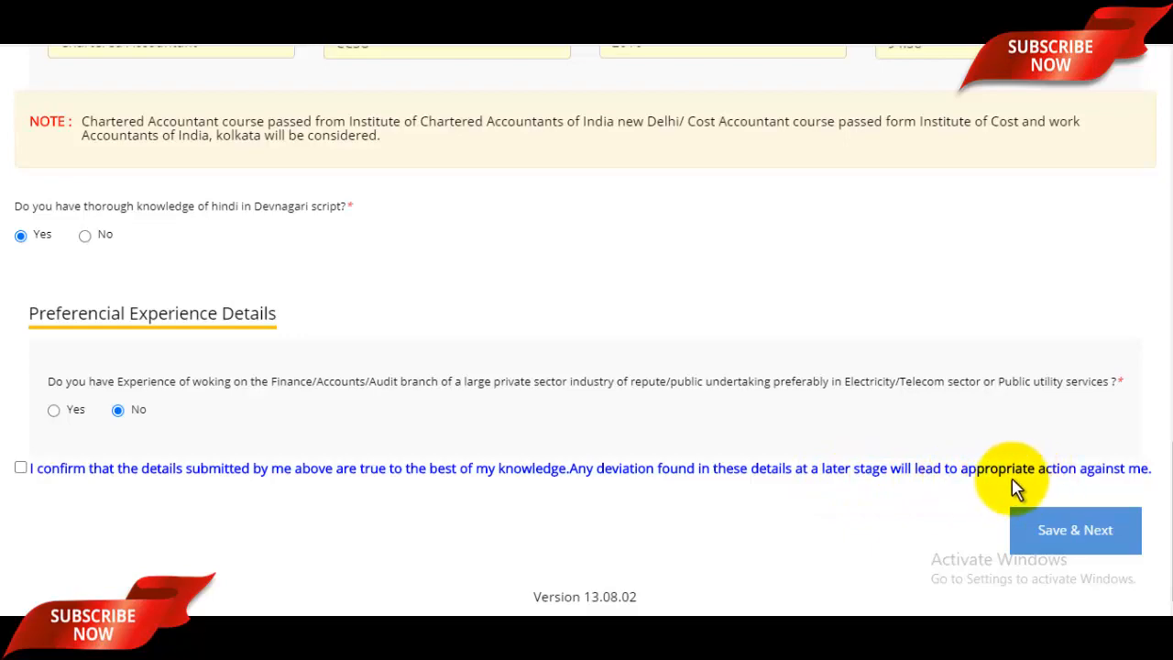
- Tick the confirmation that the details are true, then Save & Next to Declaration
left_click(20, 468)
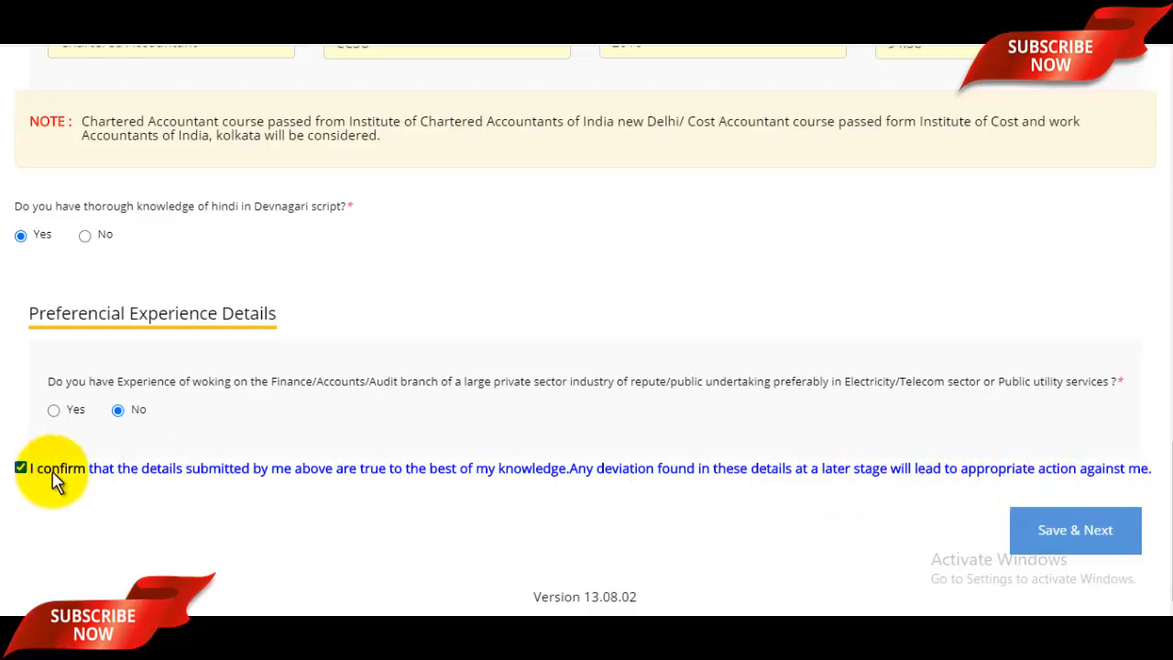
scroll(702, 466, "up", 10)
scroll(718, 450, "up", 5)
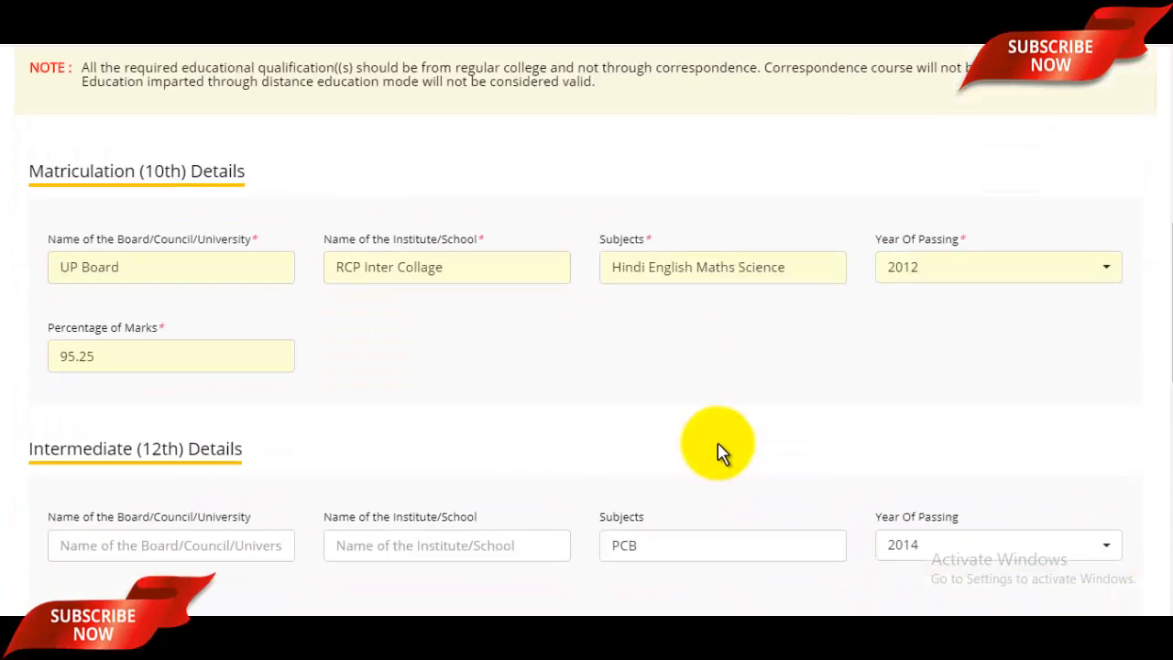
scroll(780, 467, "down", 10)
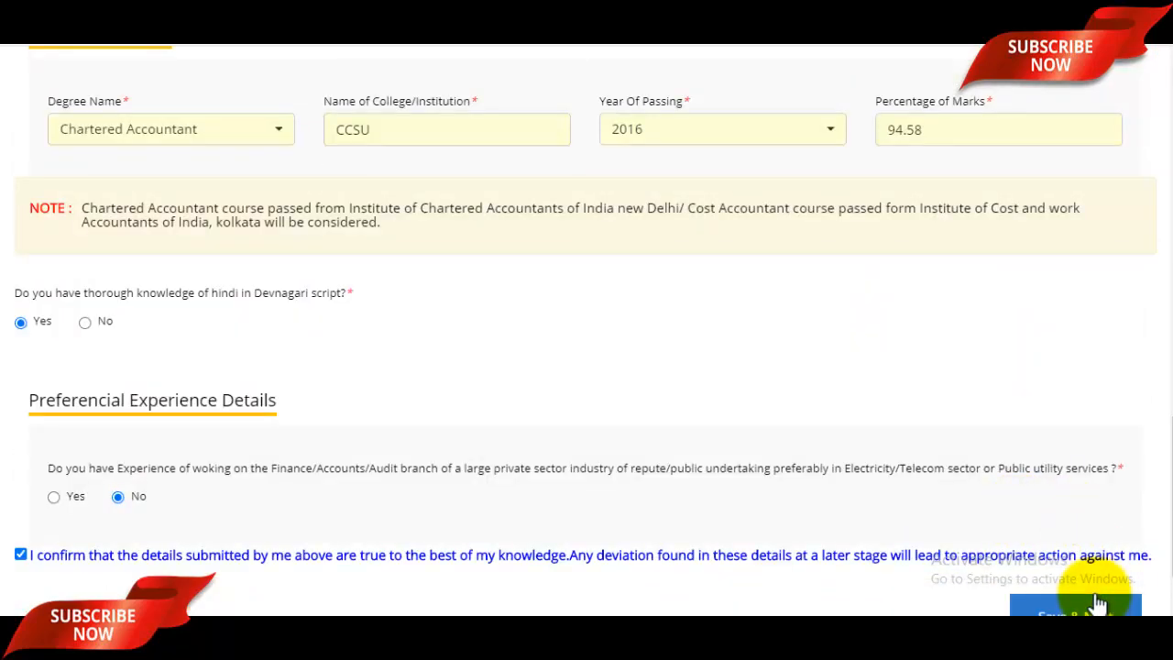
scroll(1086, 550, "down", 2)
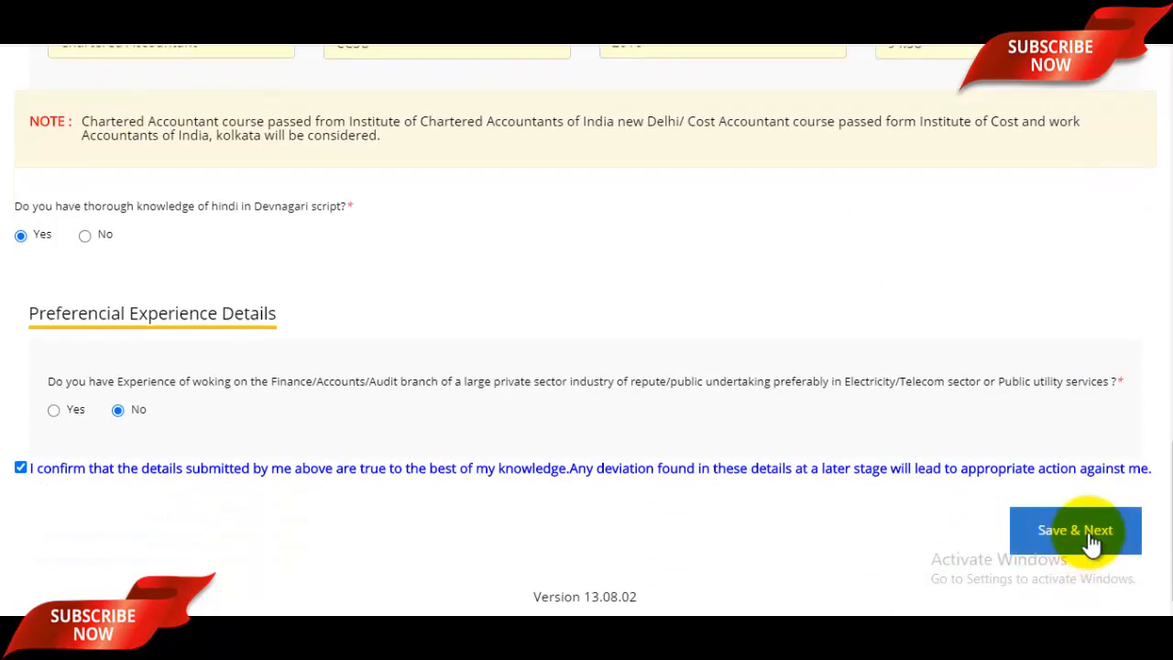
left_click(1089, 540)
scroll(843, 270, "down", 2)
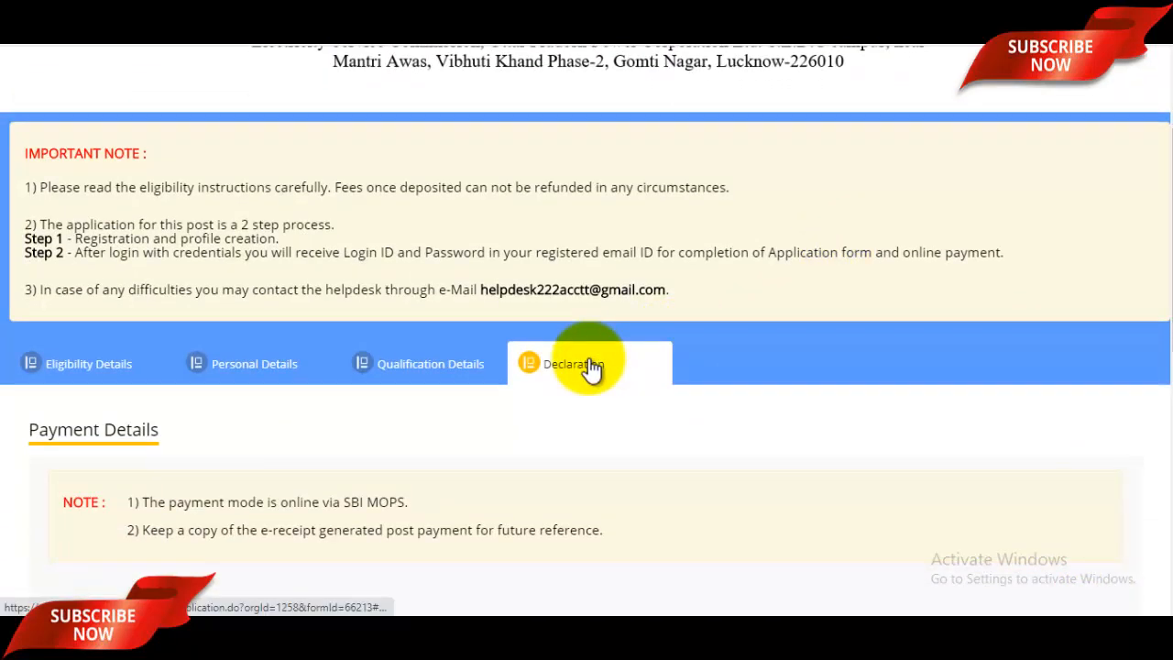
scroll(591, 366, "down", 3)
left_click_drag(613, 383, 669, 385)
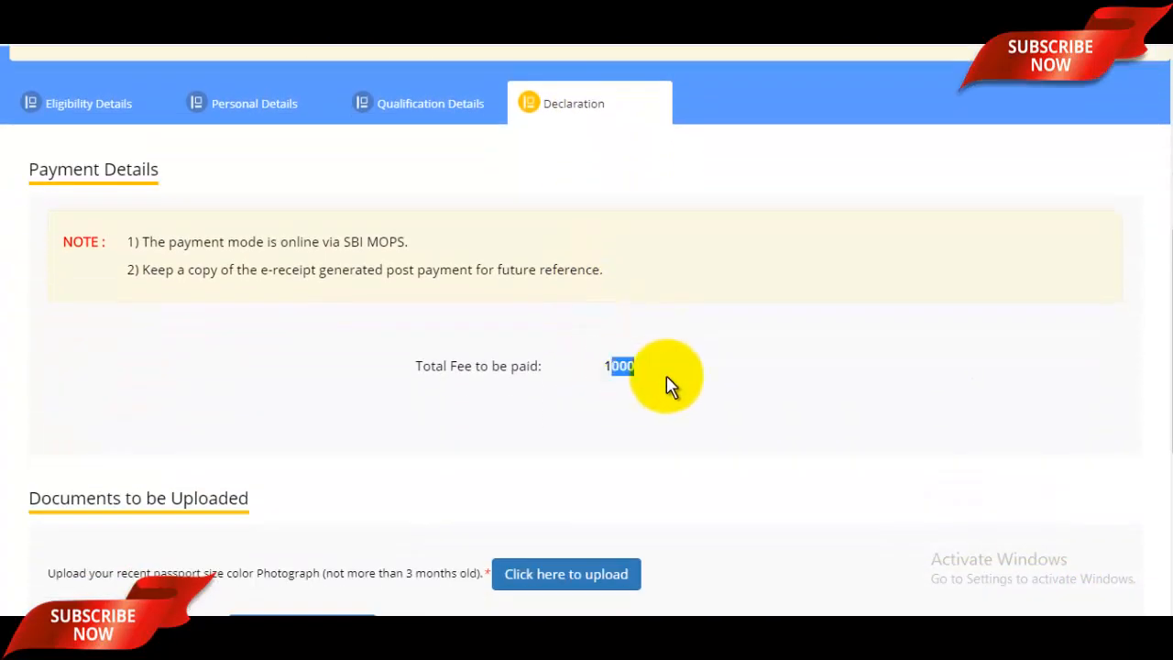
scroll(669, 384, "down", 2)
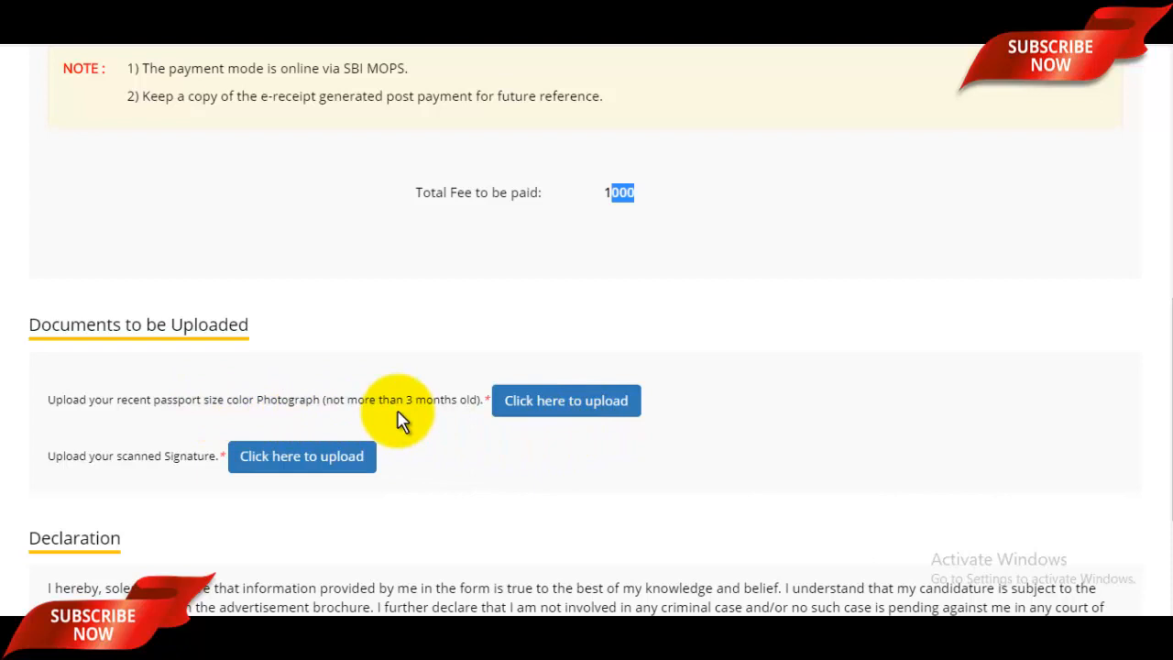
- Upload the passport-size photograph from the Pictures folder
left_click(583, 403)
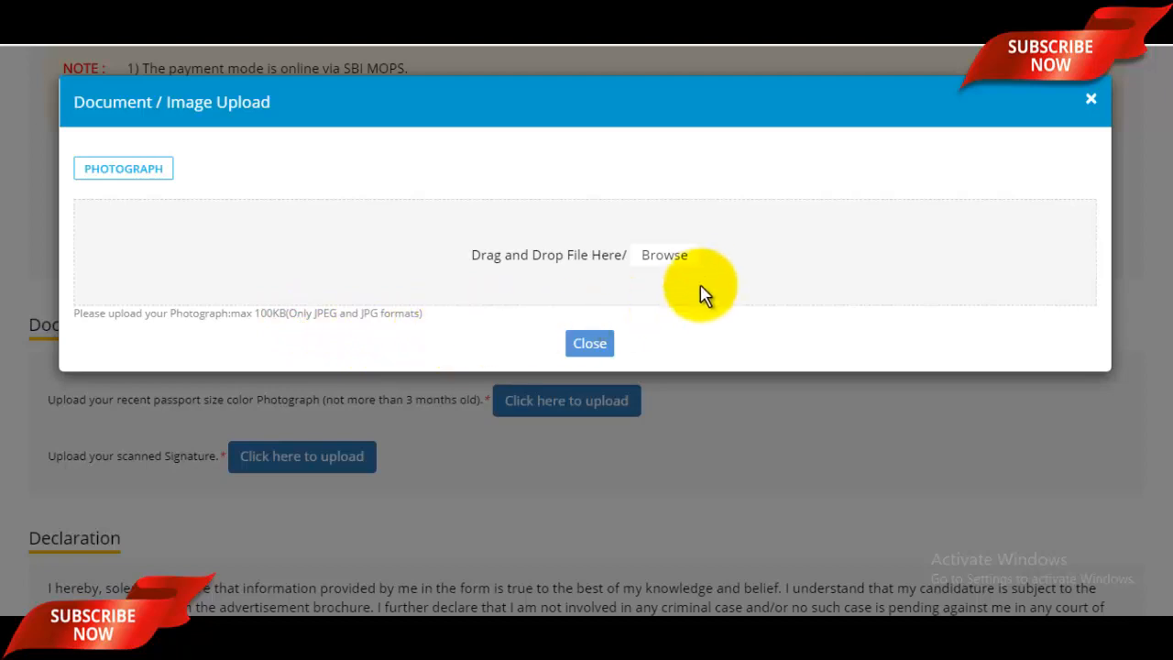
left_click(676, 253)
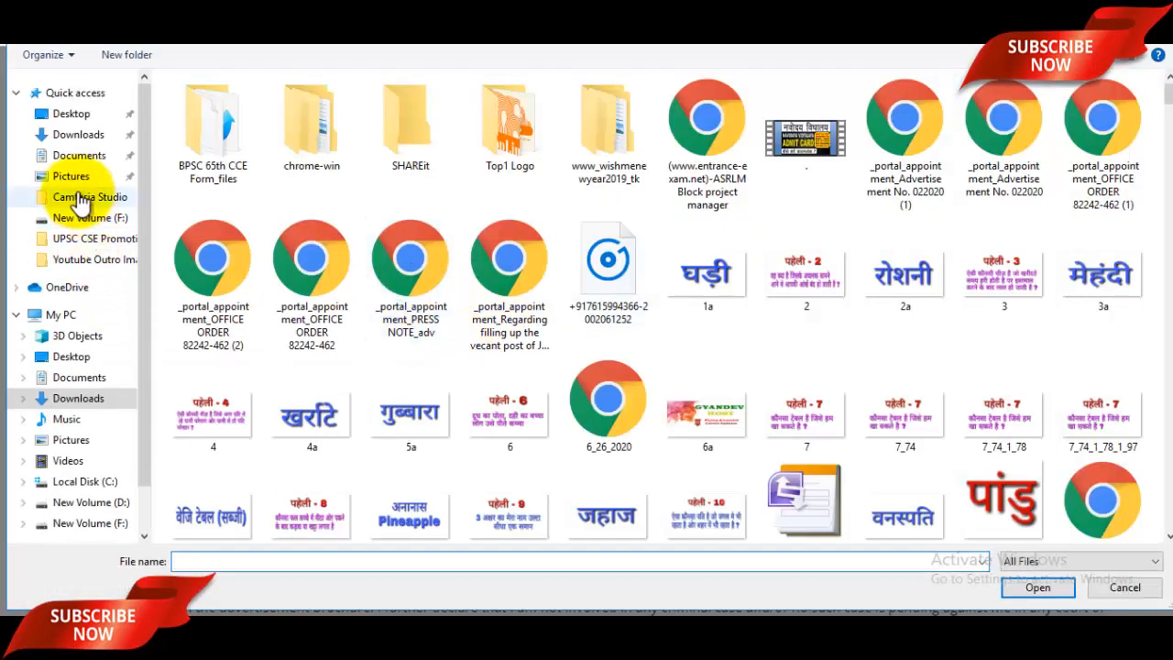
left_click(82, 175)
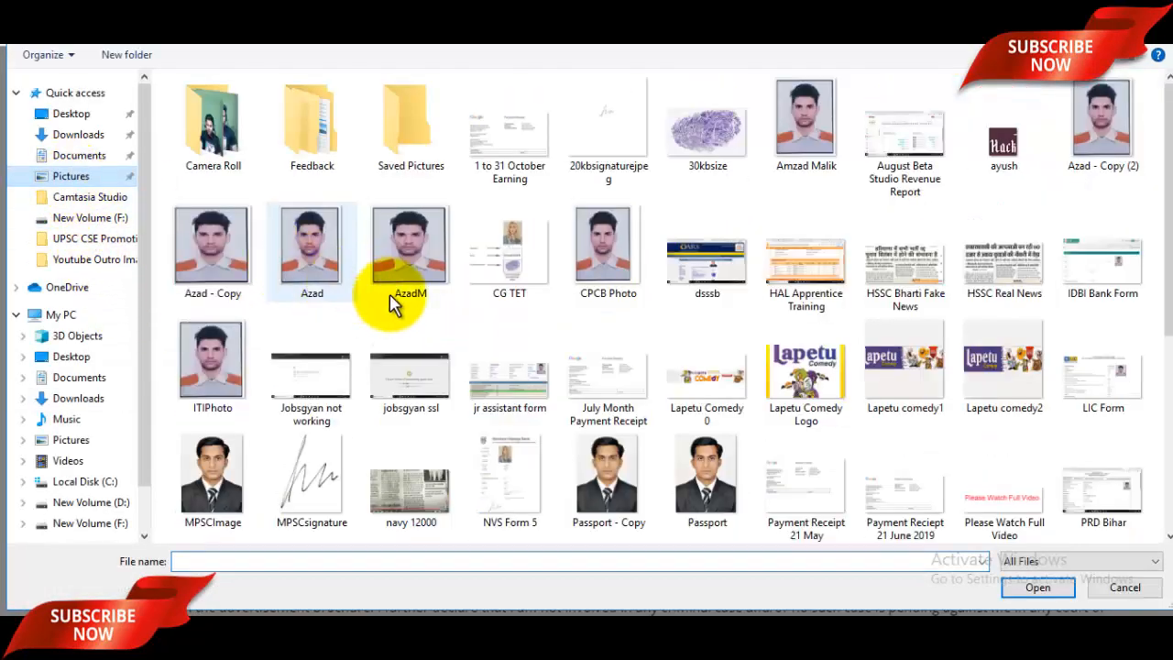
left_click(413, 277)
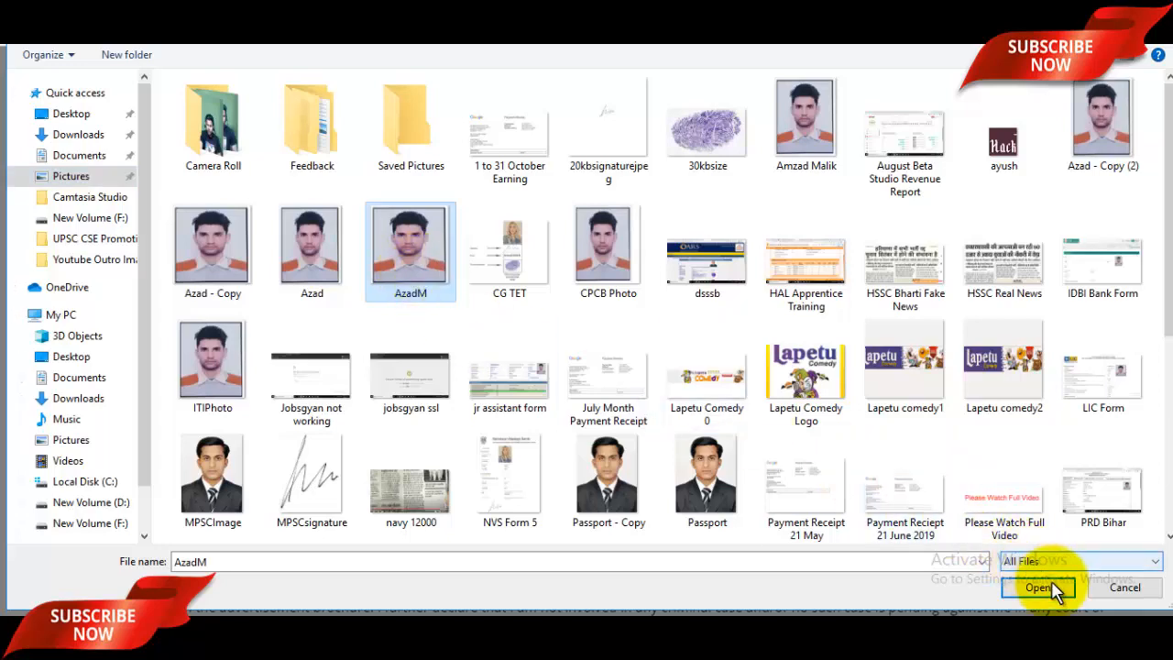
left_click(1022, 585)
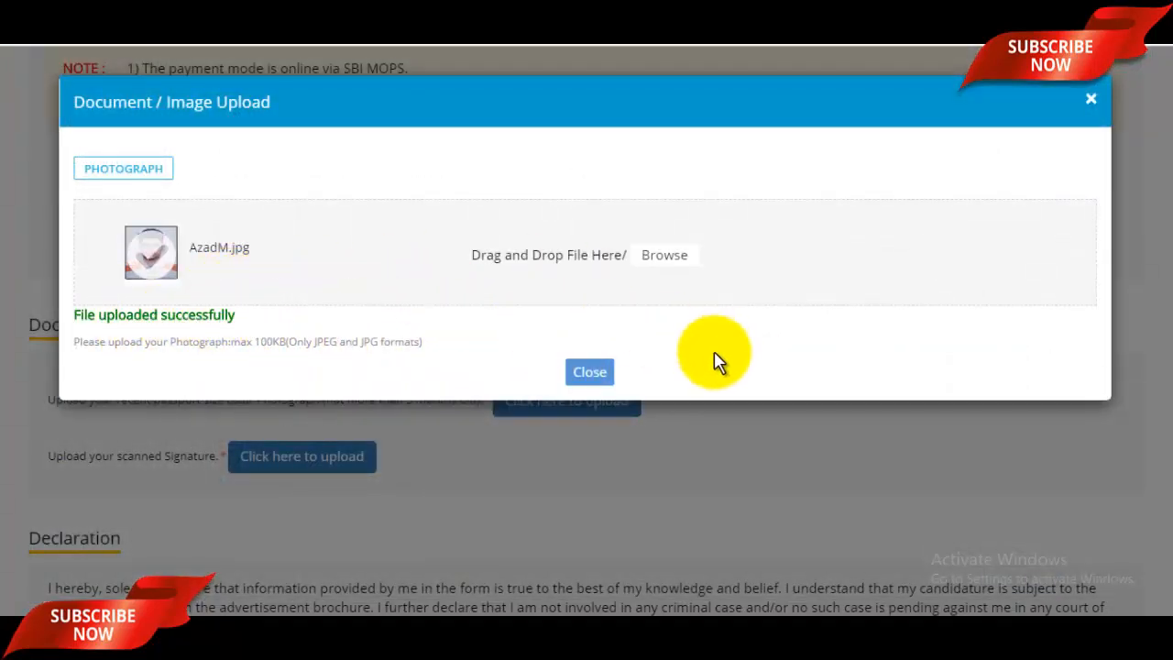
left_click(598, 372)
- Upload the scanned signature image signaturerandom
scroll(550, 375, "down", 3)
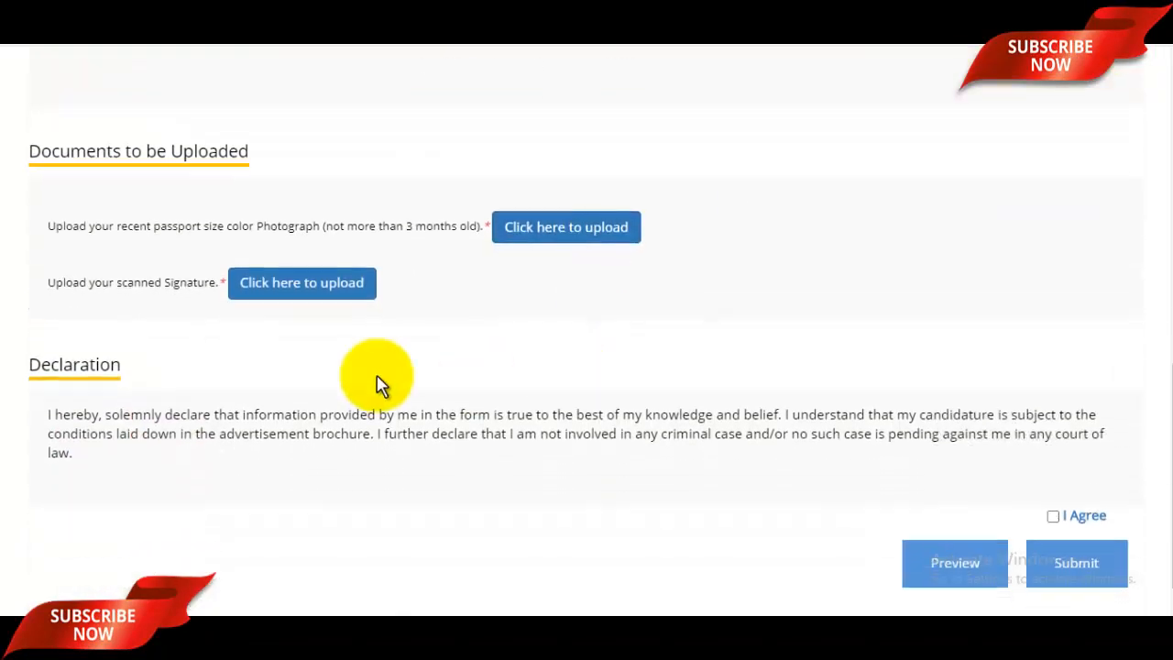
left_click(283, 291)
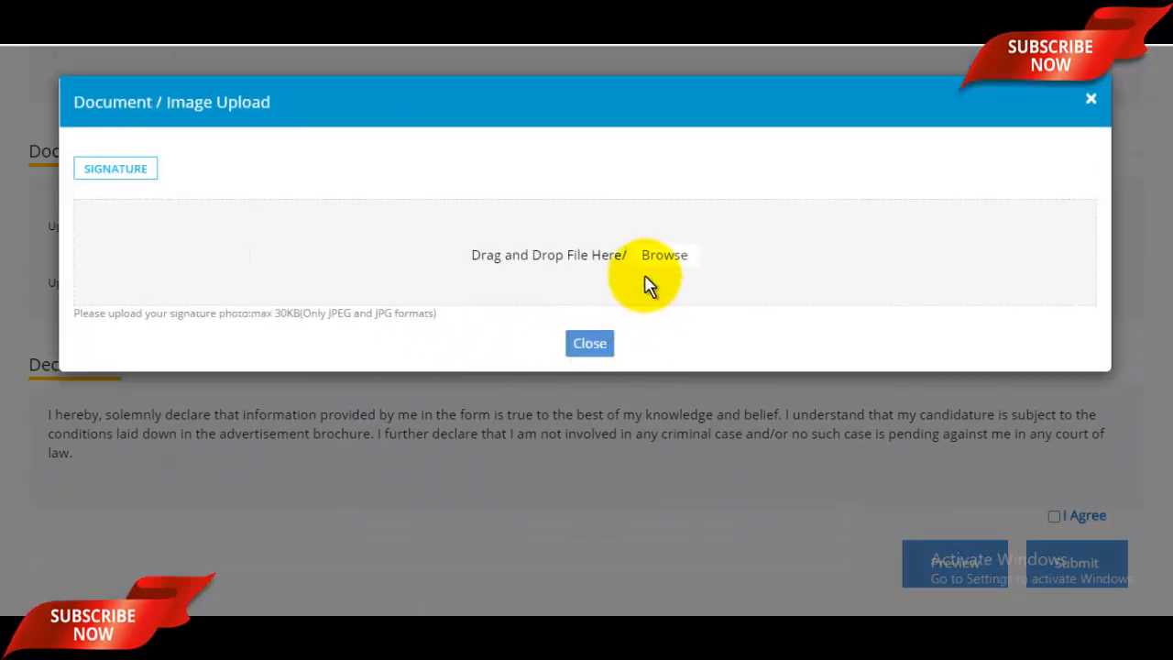
left_click(677, 256)
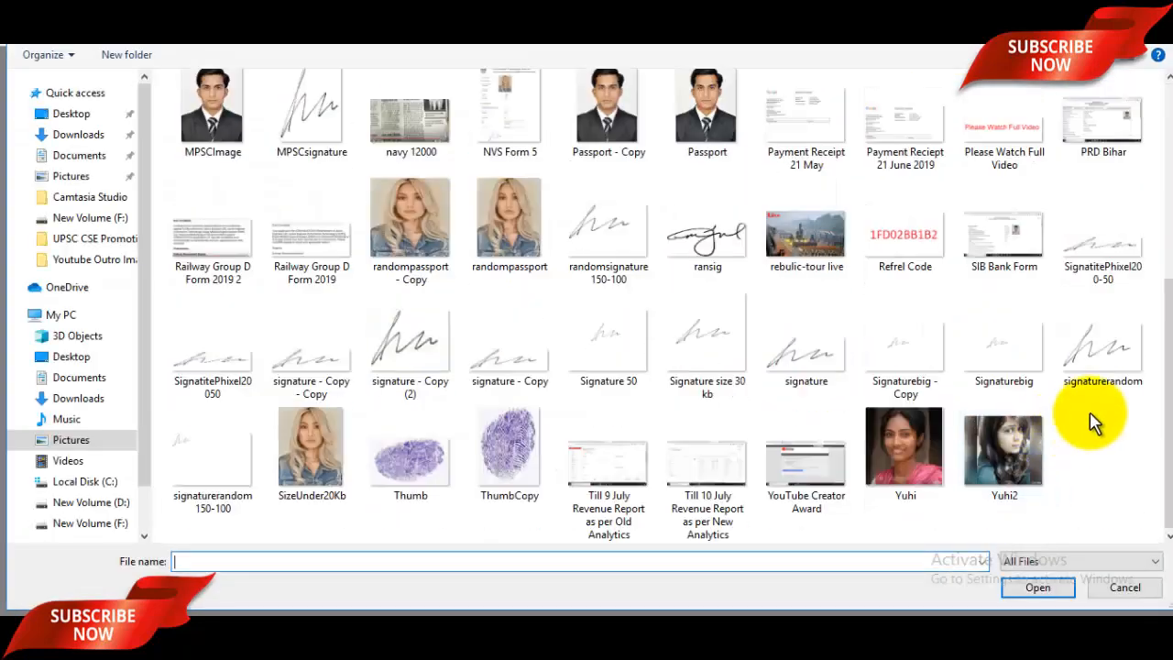
left_click(1100, 365)
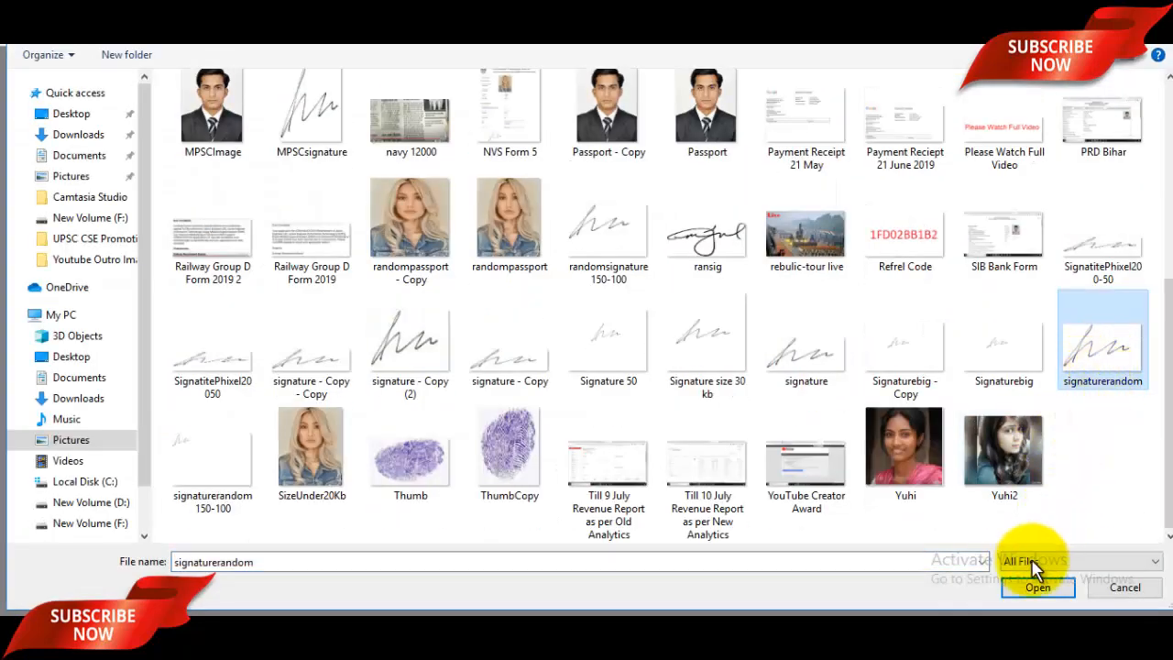
left_click(1036, 589)
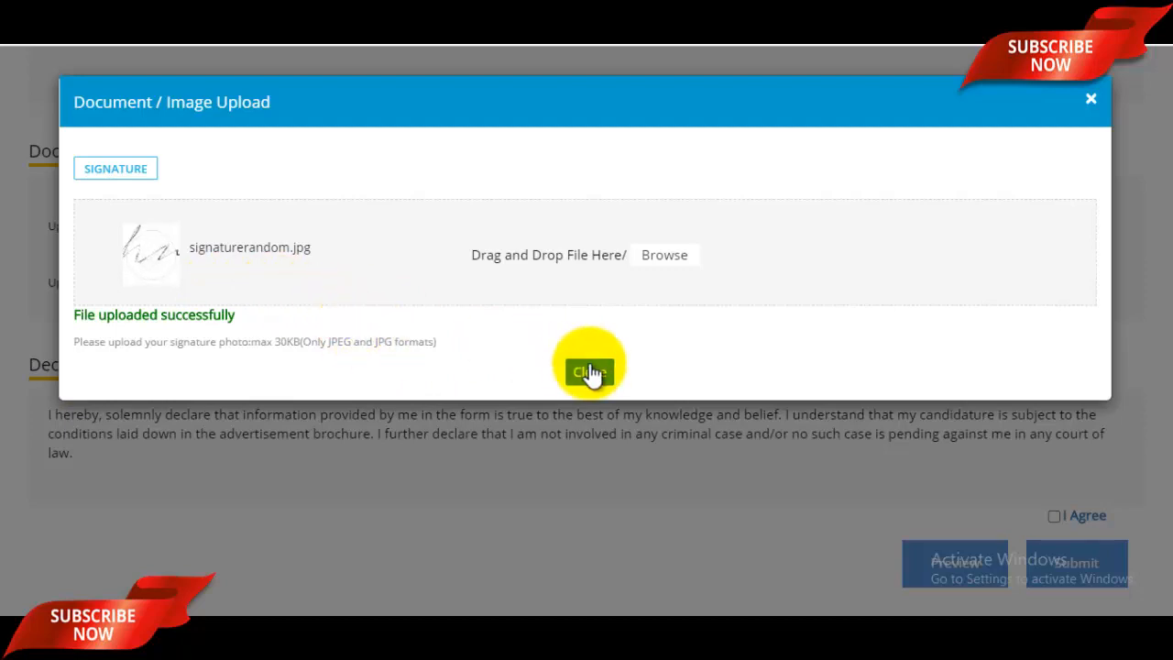
left_click(591, 373)
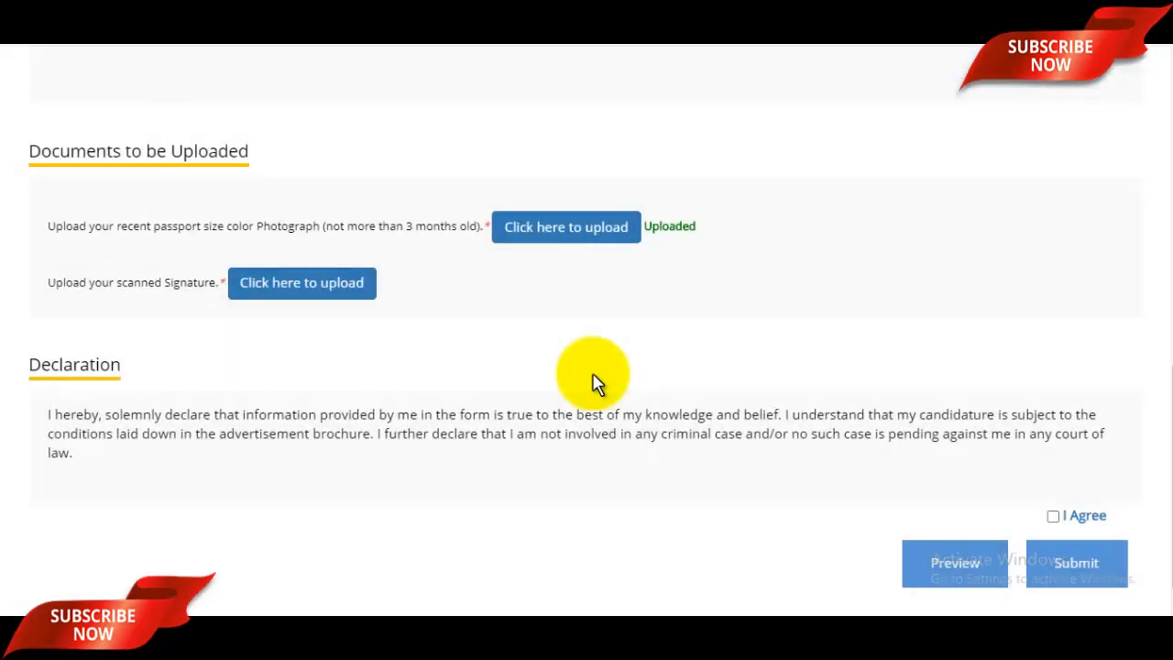
- Scroll through the Declaration text to reach the I Agree checkbox
scroll(591, 383, "up", 4)
scroll(641, 394, "down", 4)
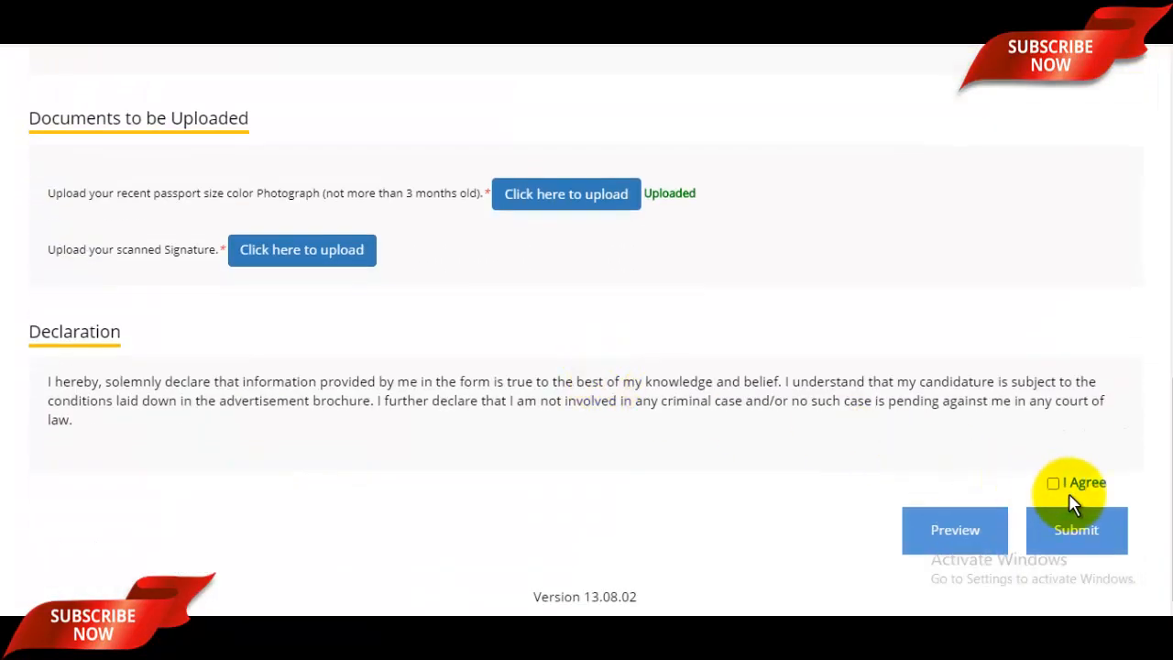
scroll(885, 419, "up", 8)
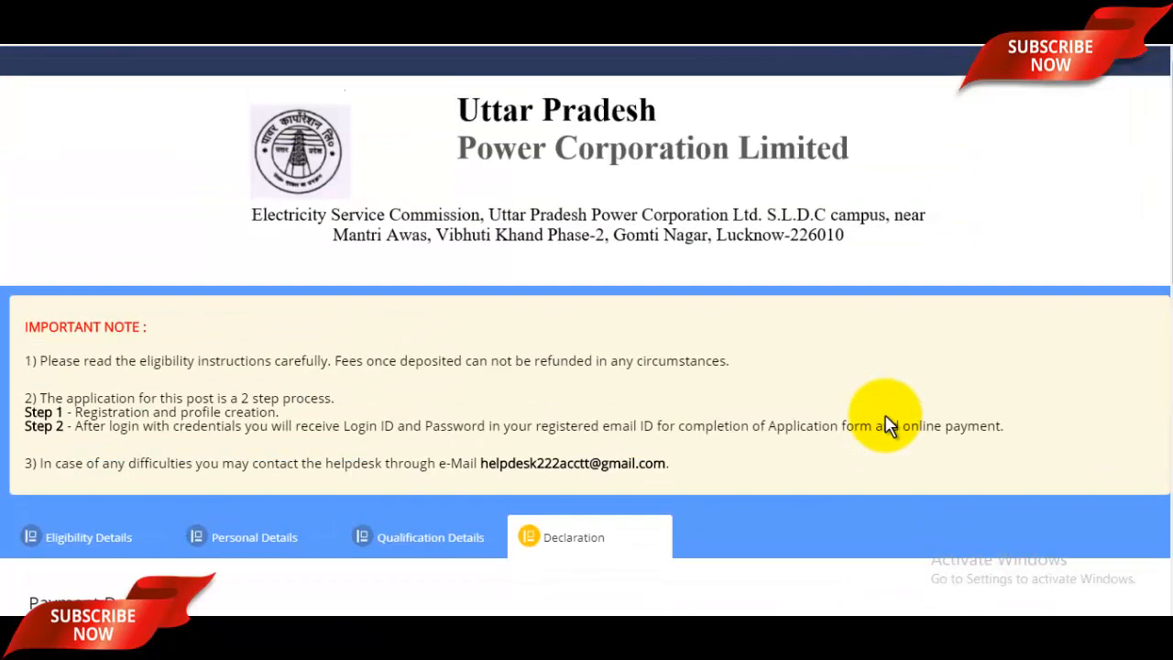
scroll(886, 423, "down", 8)
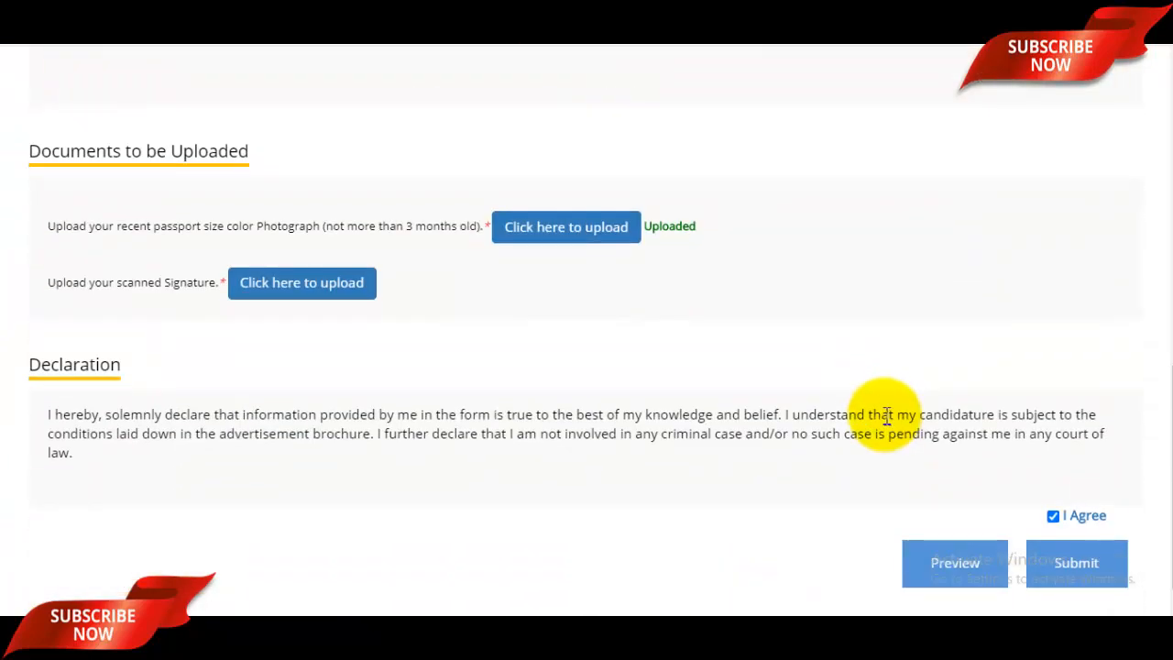
scroll(886, 417, "down", 1)
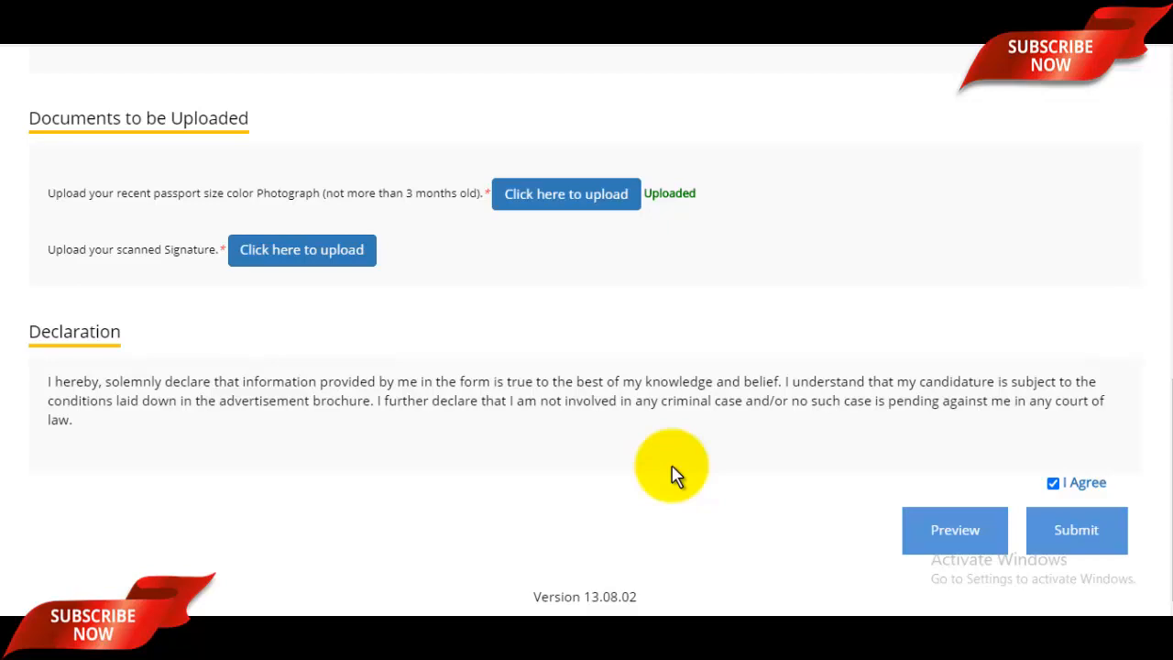
scroll(674, 474, "up", 7)
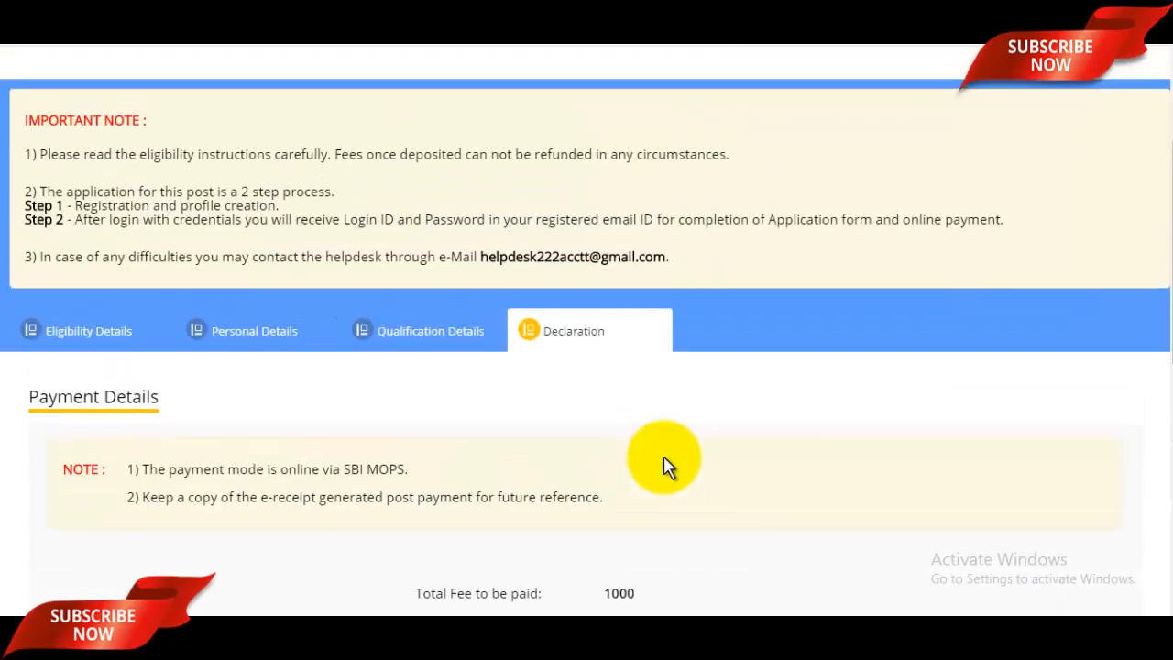
scroll(822, 477, "down", 7)
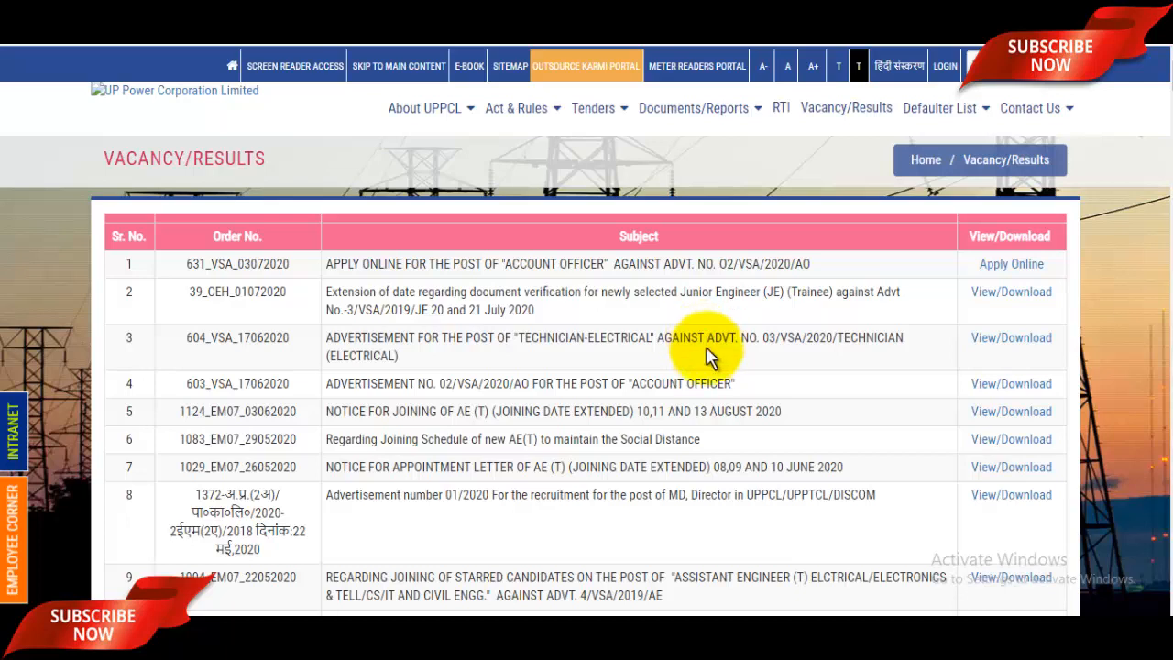
- Go from the UPPCL site to the YouTube channel page and select a word in its title
left_click(517, 112)
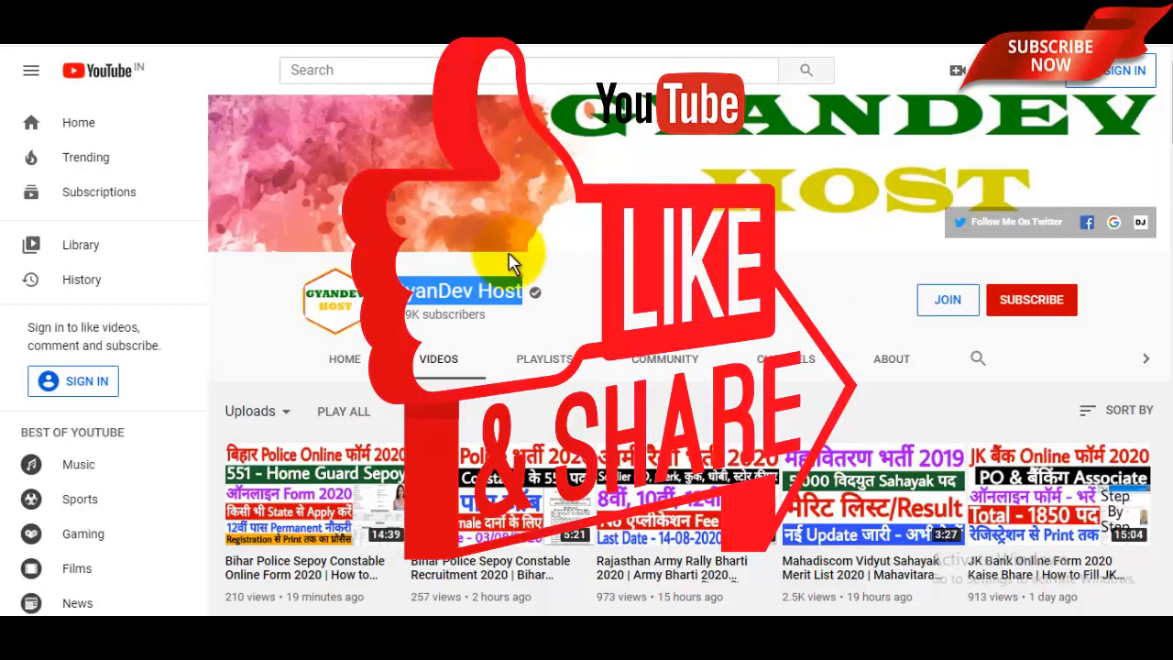
double_click(422, 292)
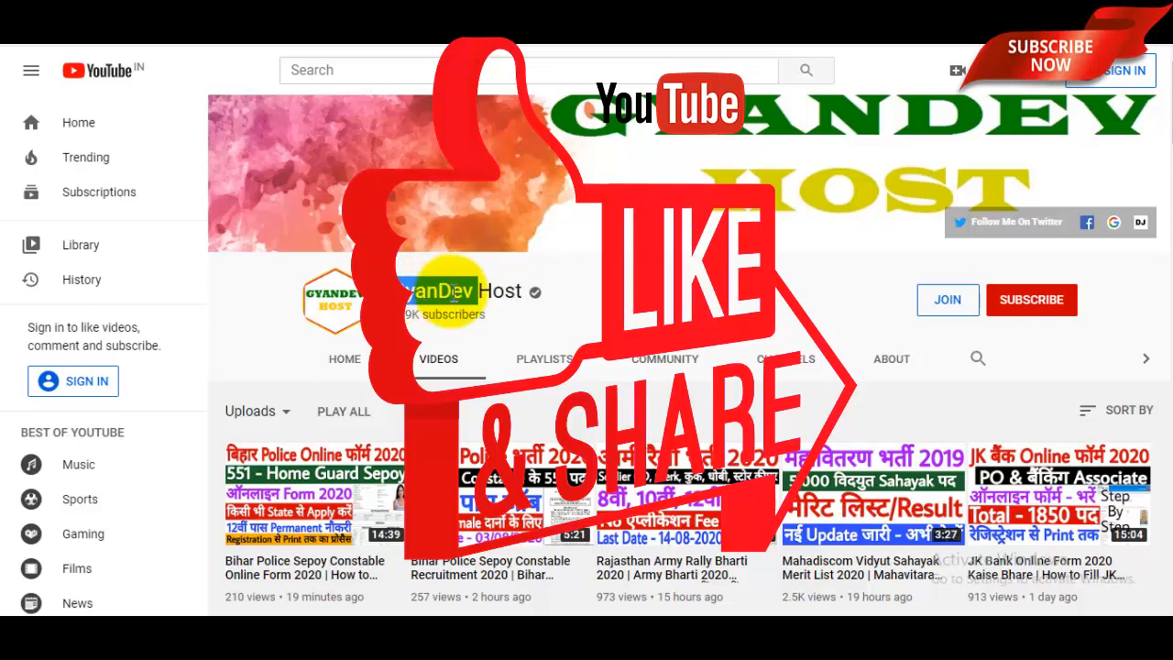